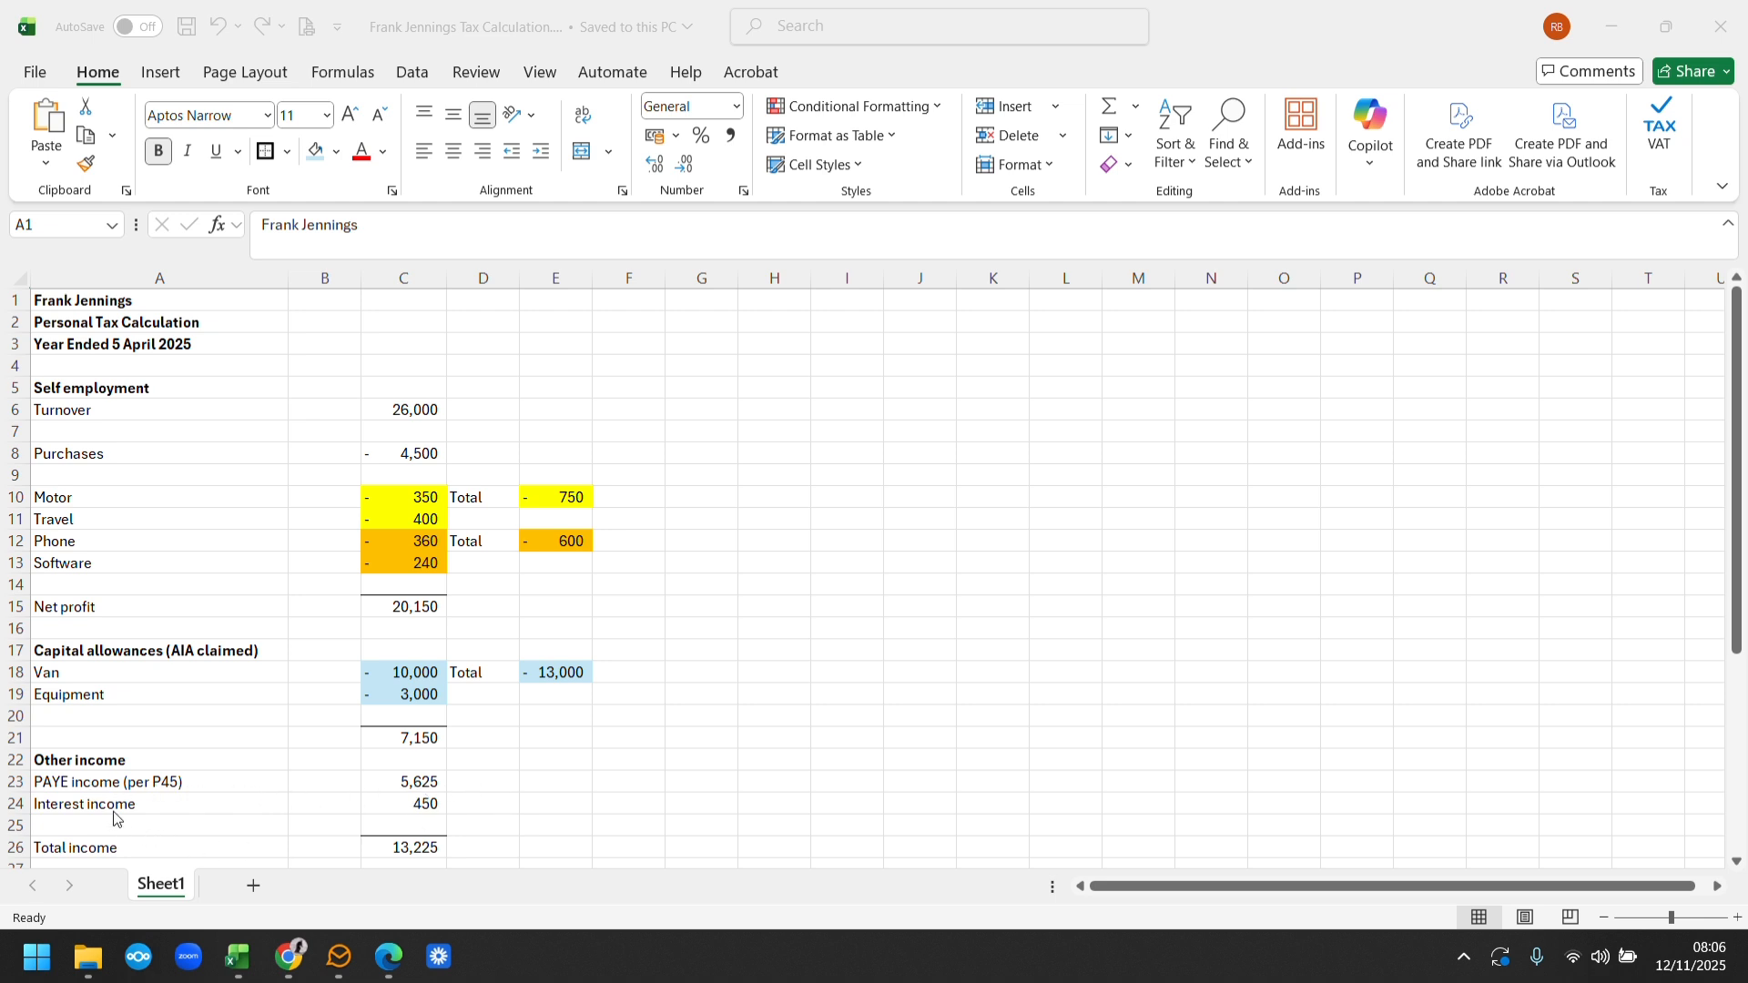
Review the personal tax calculation spreadsheet from the self-employment figures down to the tax charge
click(1745, 477)
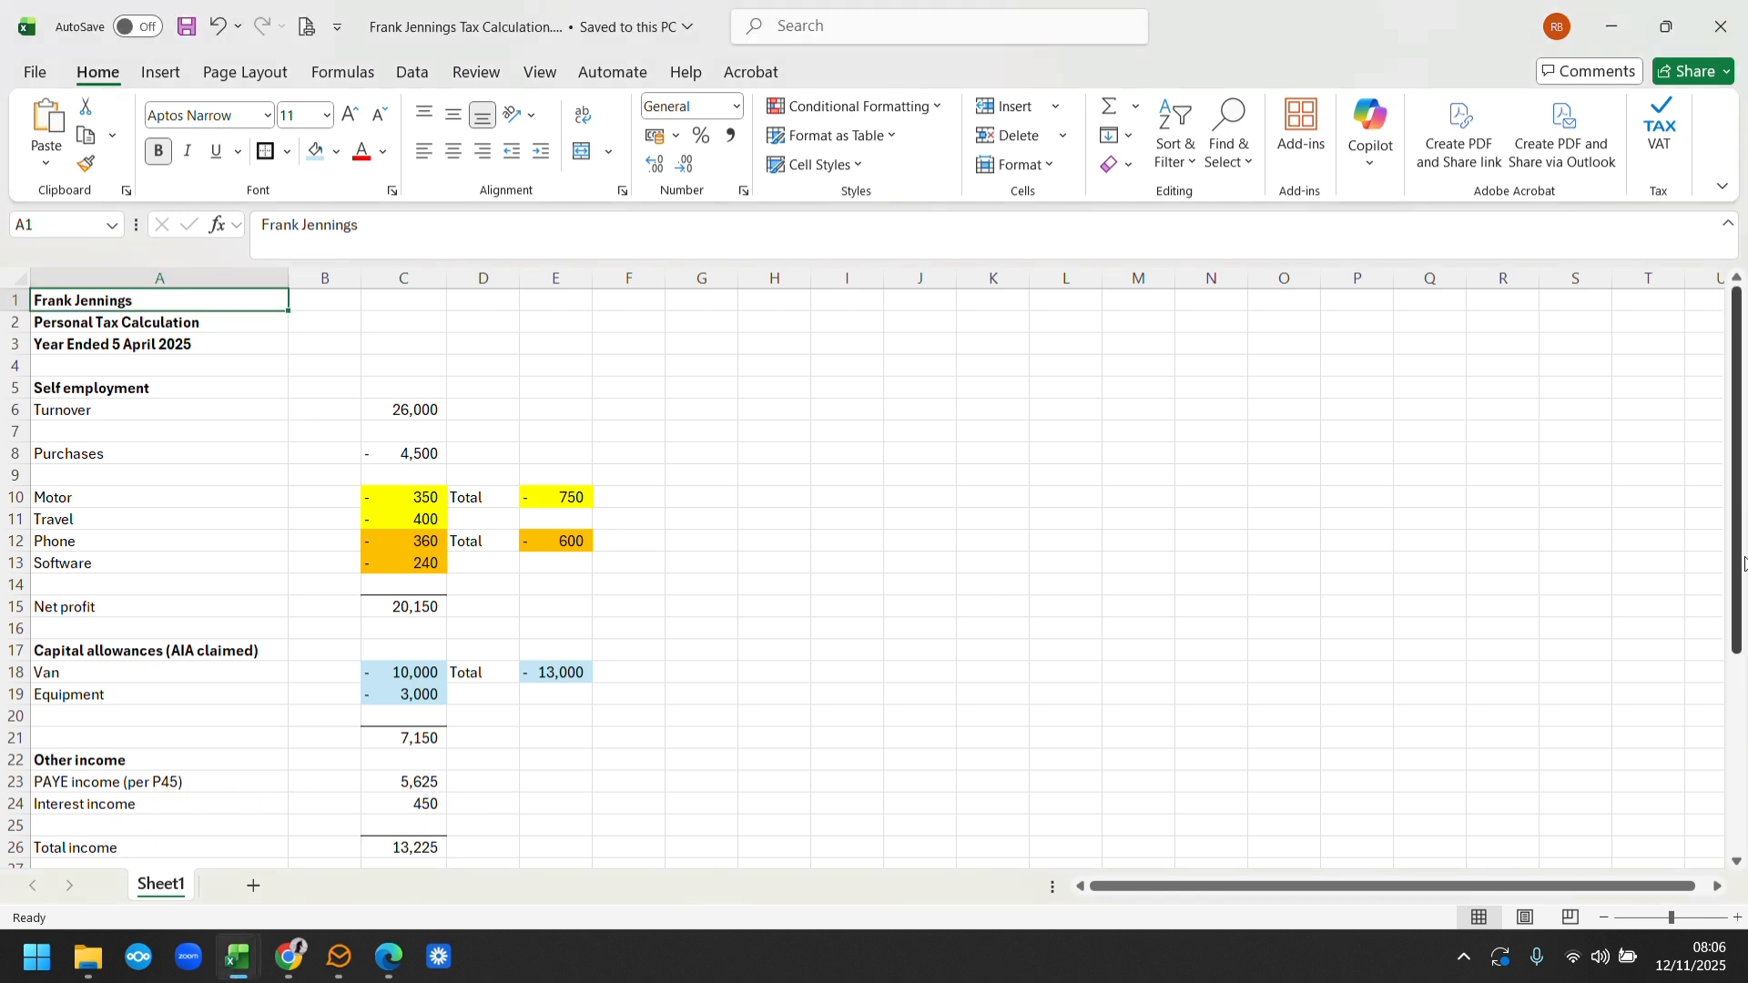
drag(1740, 534, 1740, 631)
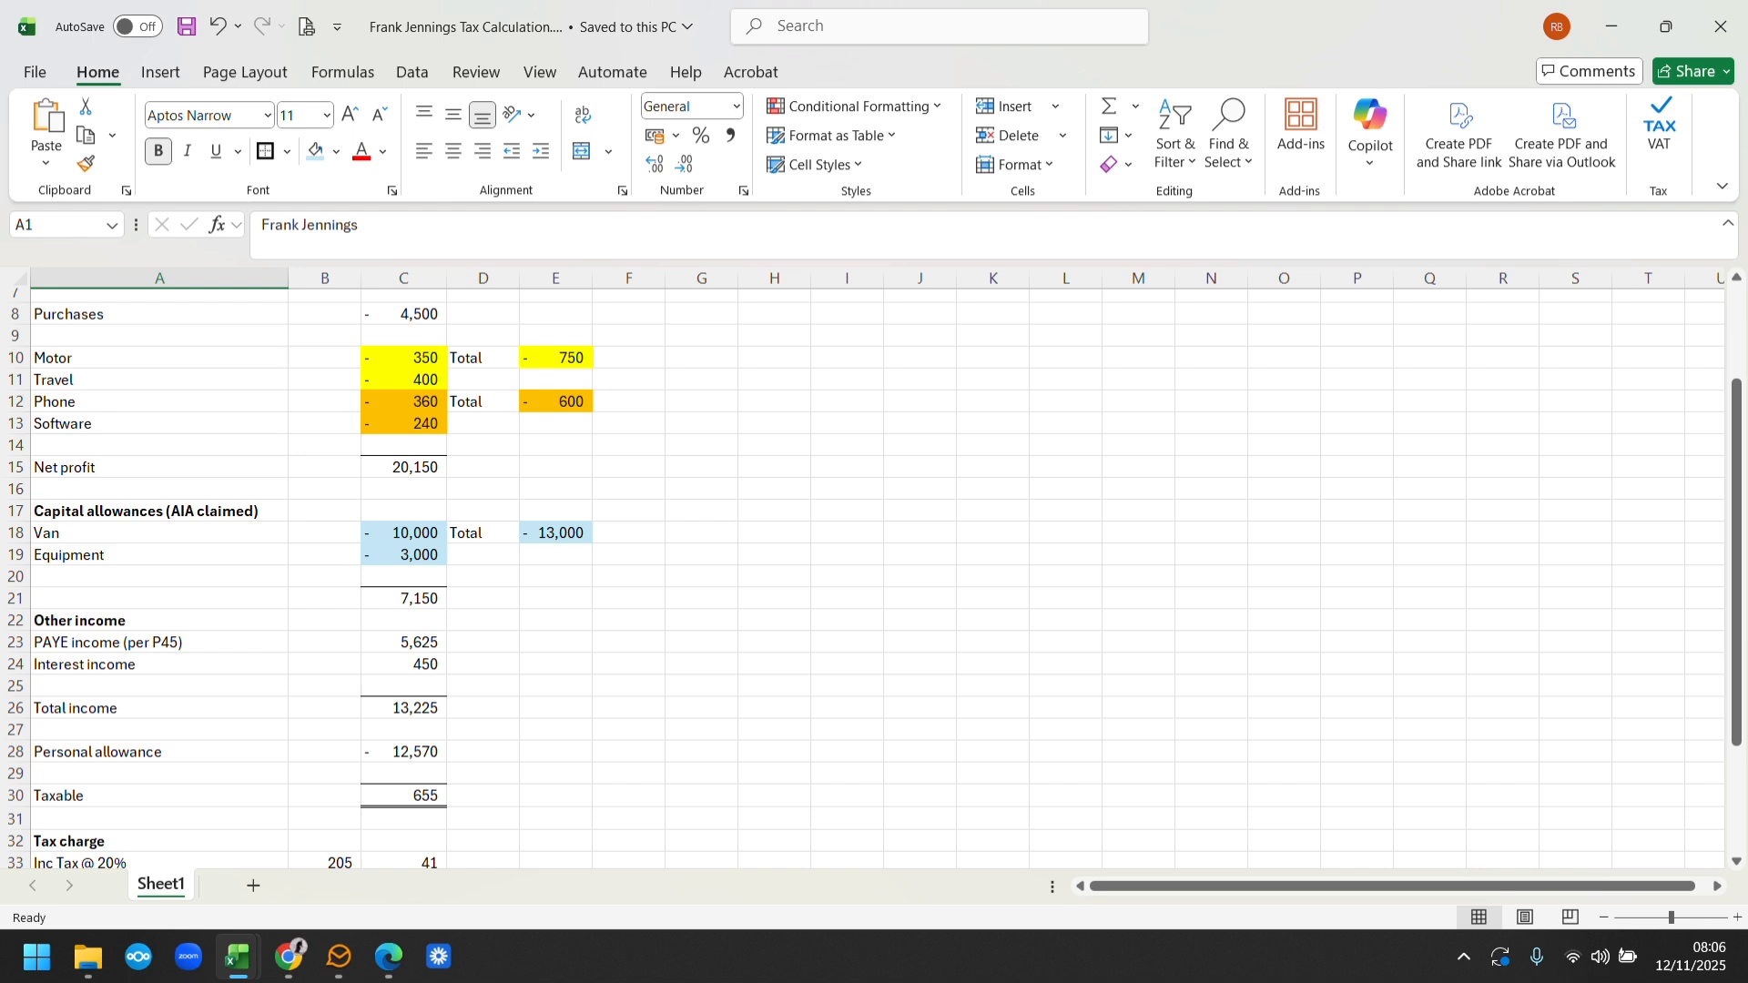
drag(1737, 492, 1737, 601)
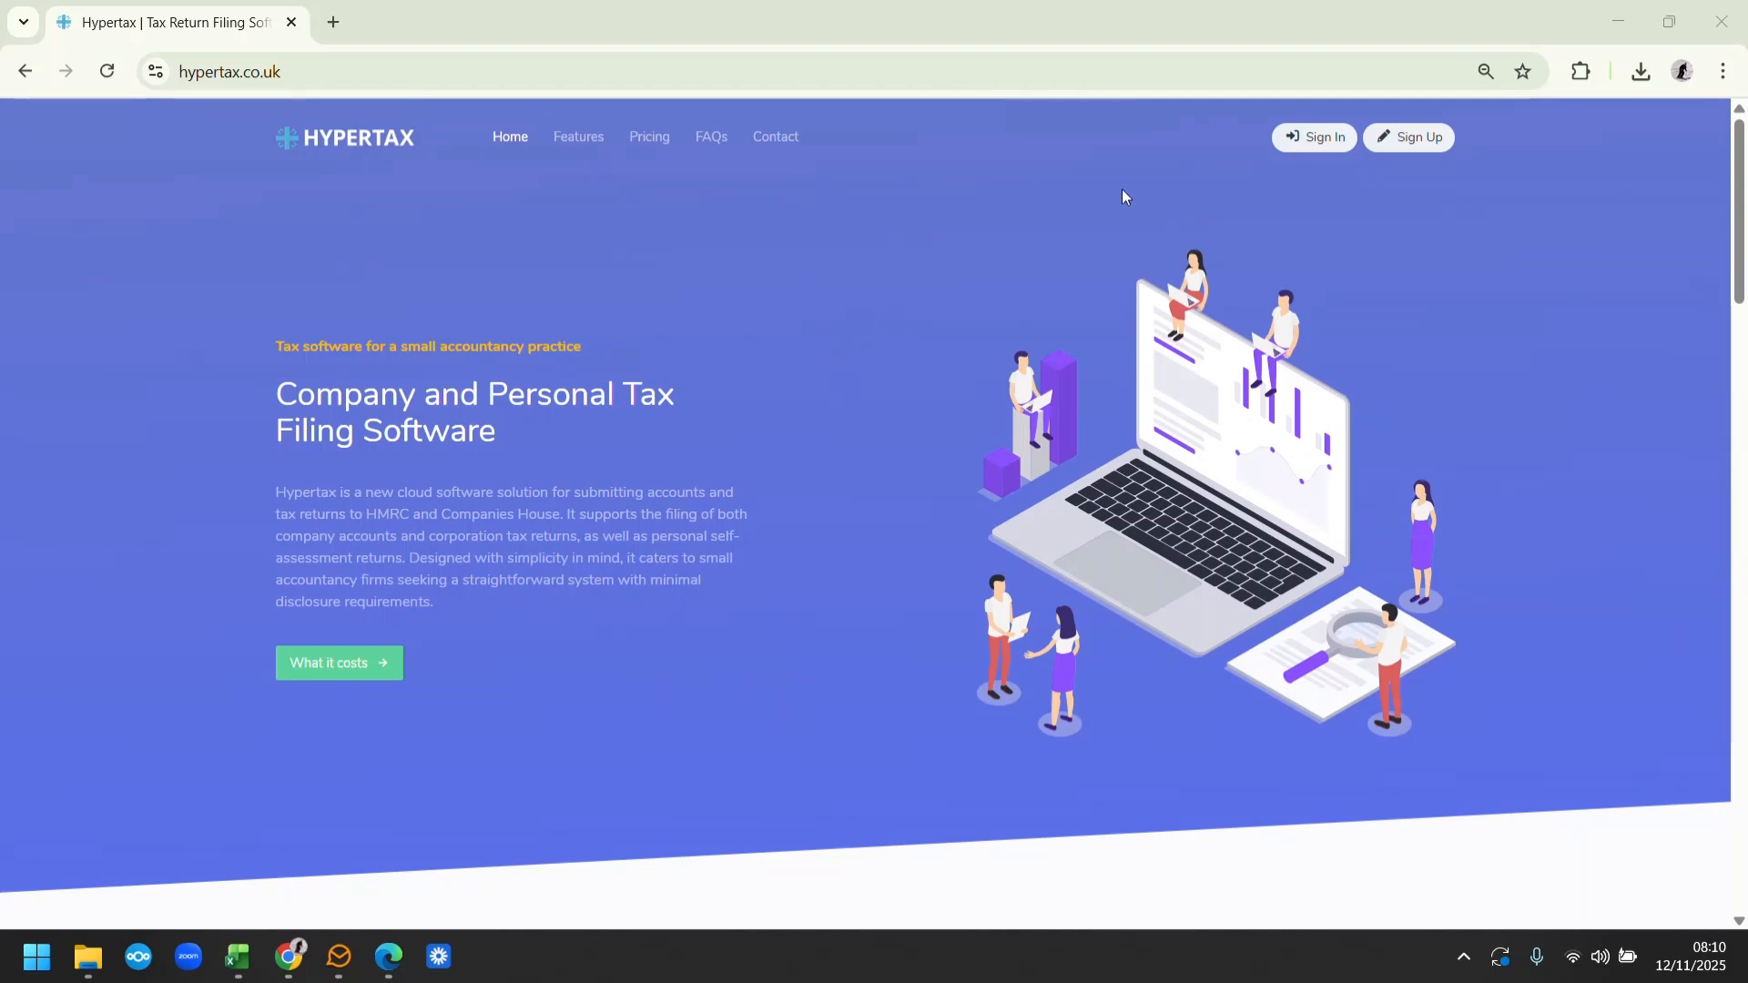
In Hypertax in the browser, sign in with the prefilled credentials and start a new client record
click(1309, 137)
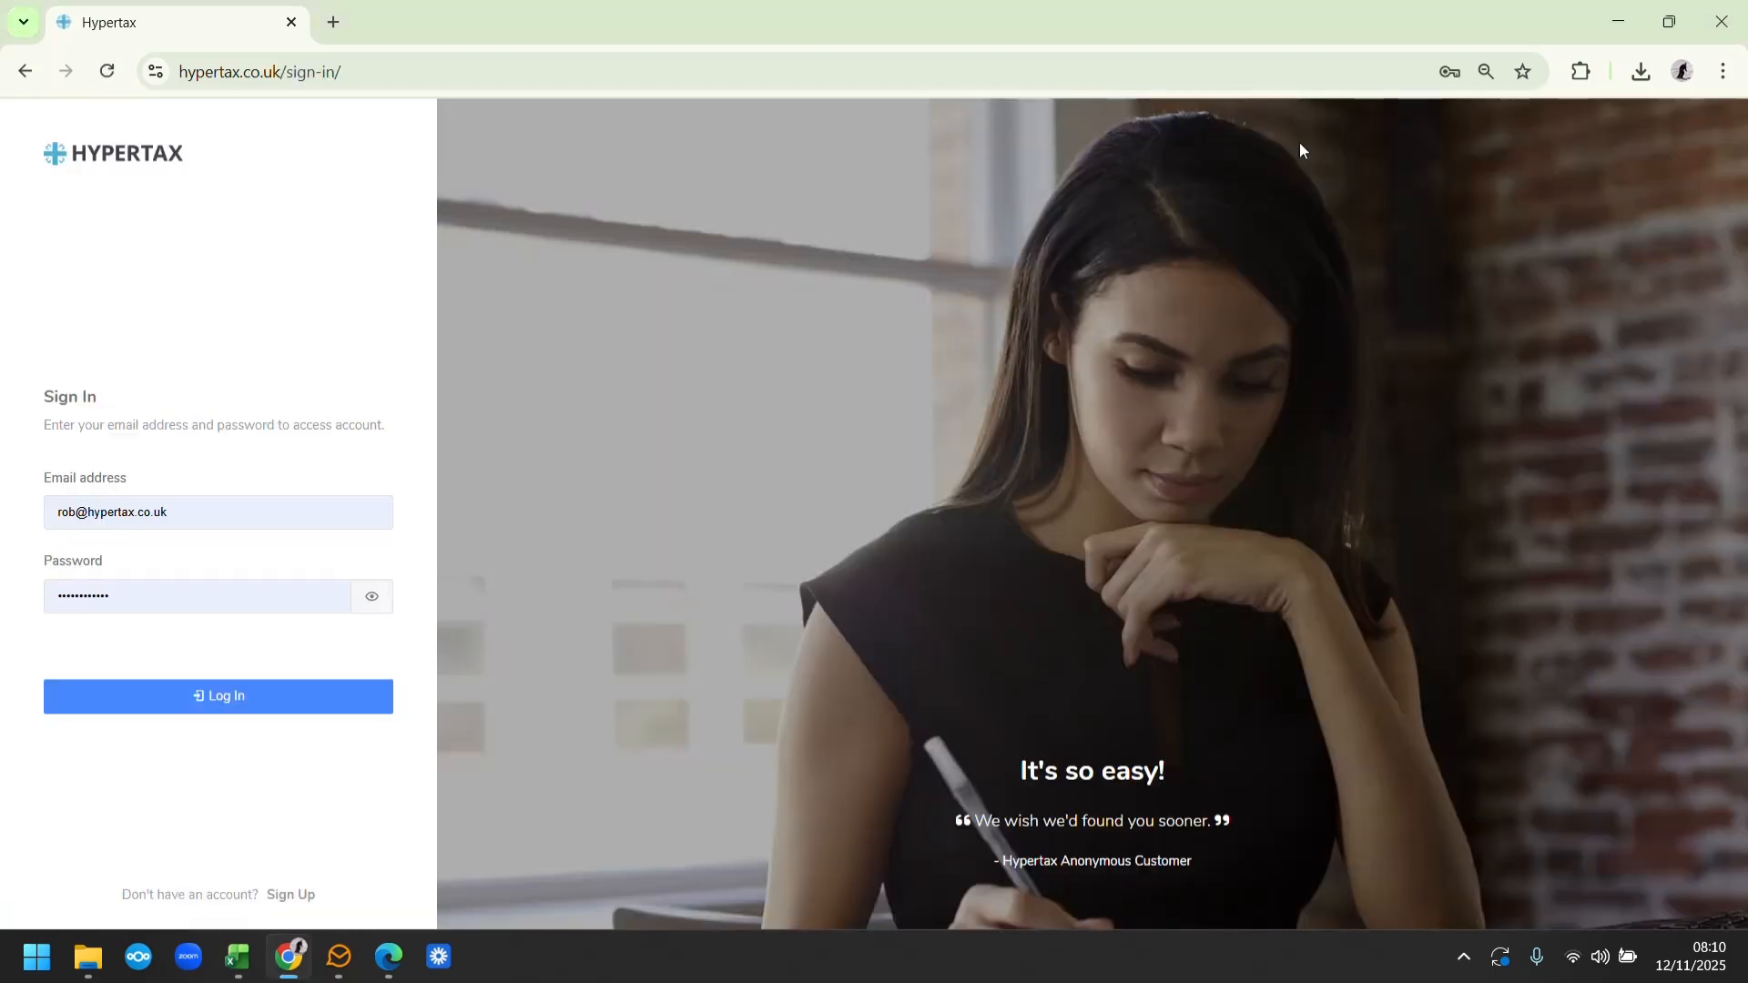
click(177, 706)
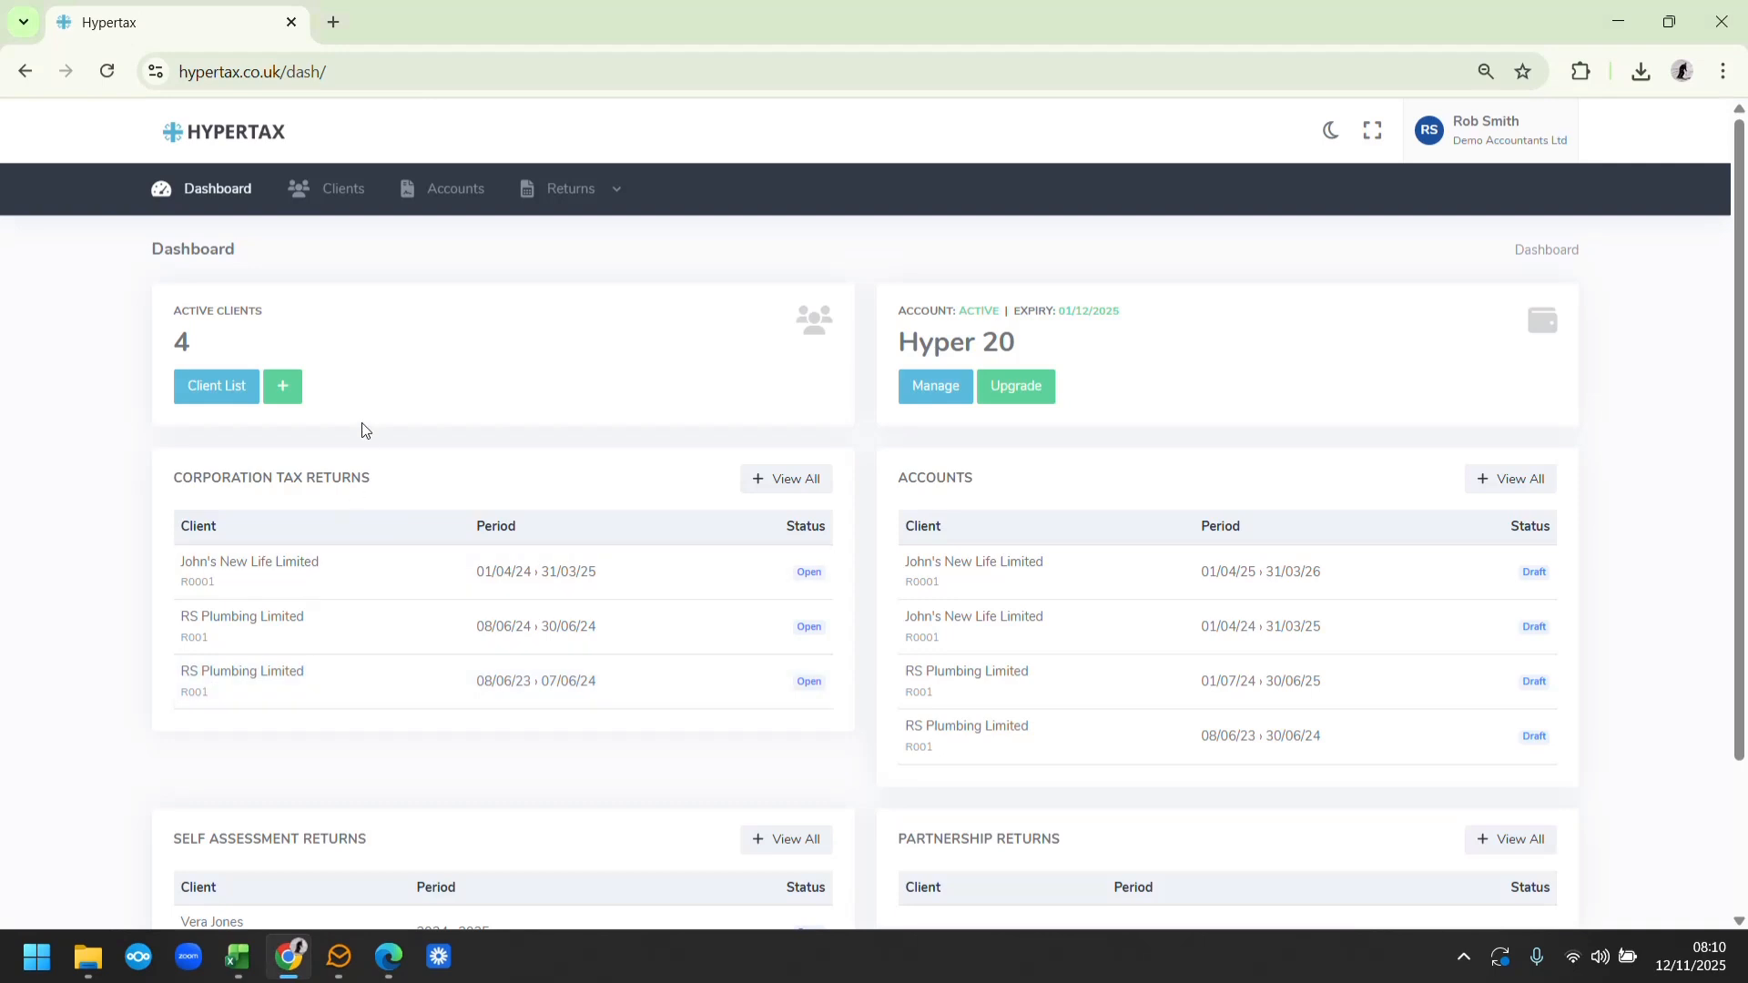
click(284, 388)
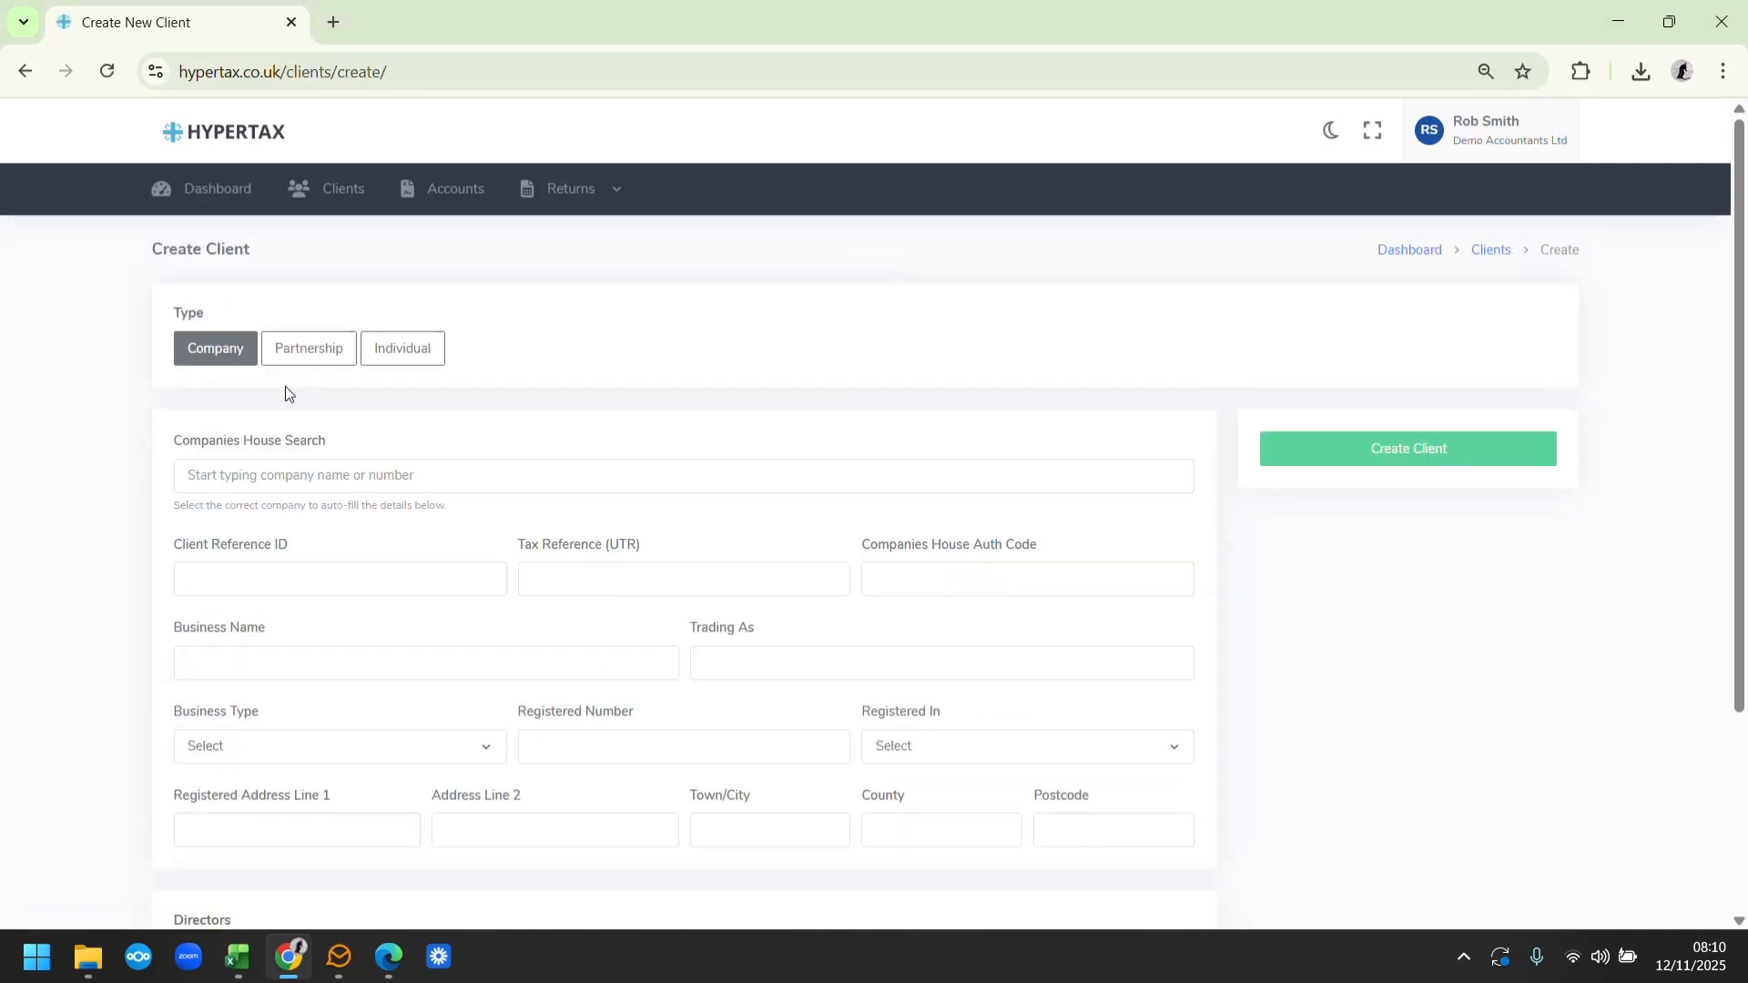
Set the client type to Individual and enter the client reference ID, tax reference (UTR) and National Insurance number
click(398, 356)
text(R105)
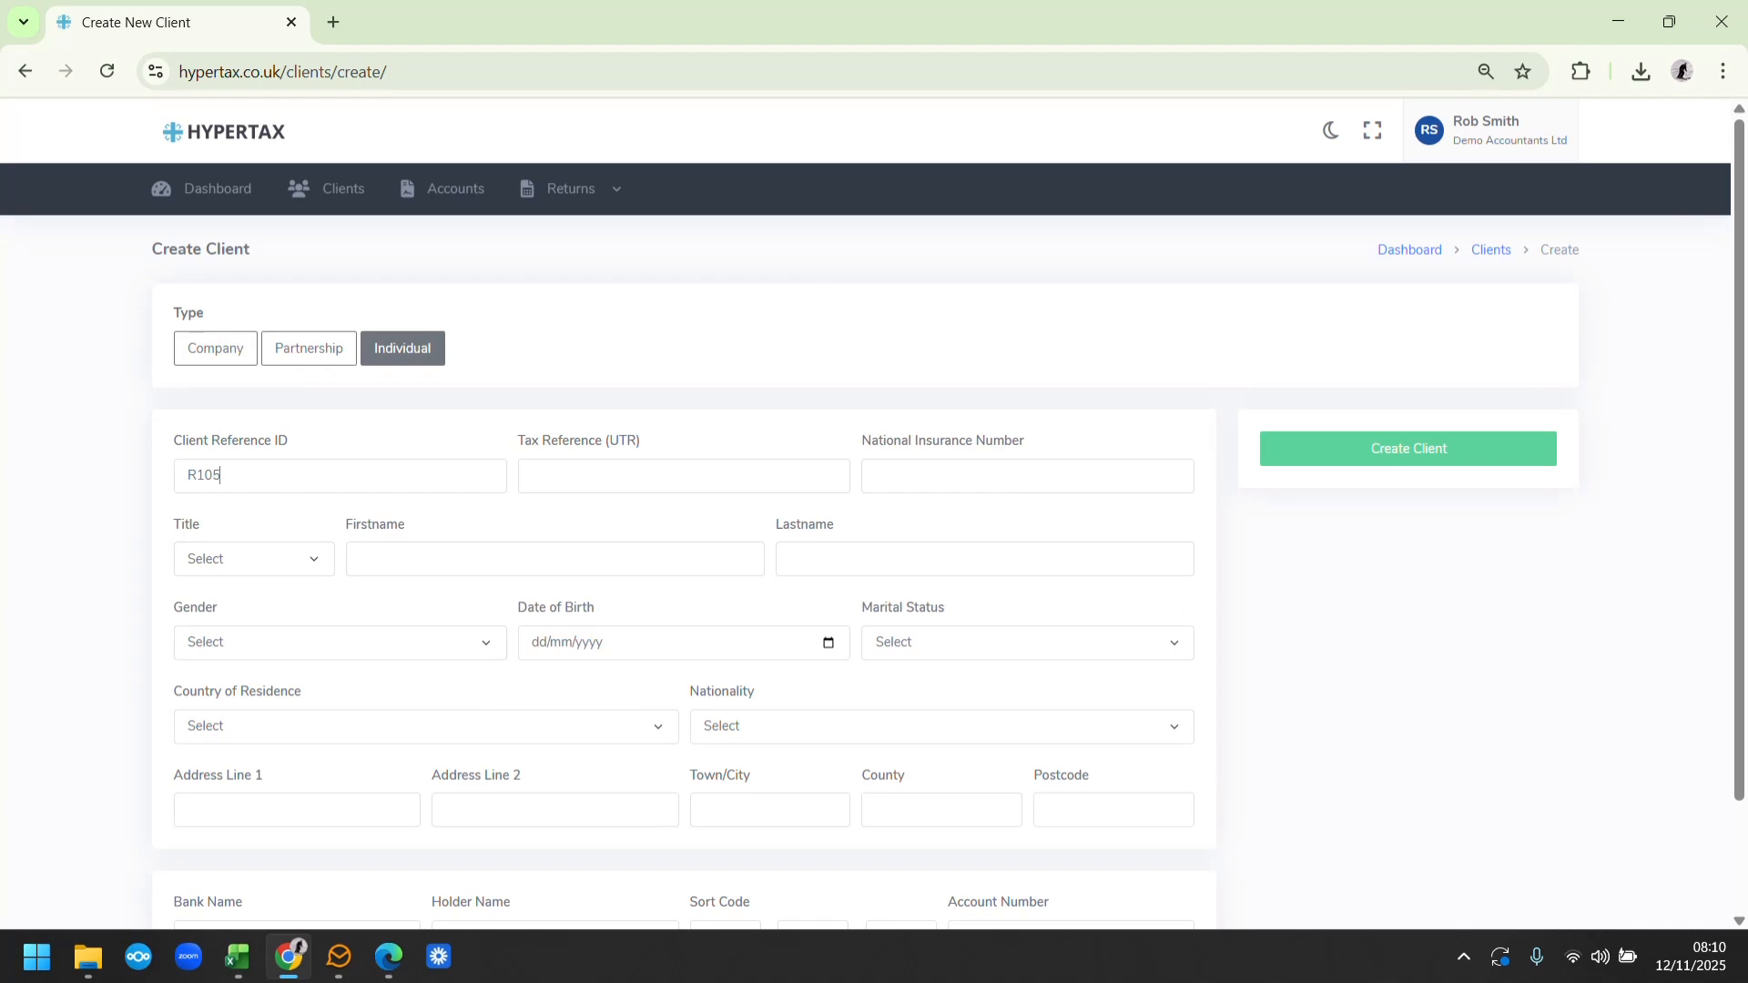
key(Tab)
text(1234567)
text(890)
text(NA123456)
text(V)
Set the client's title to Mr and gender to Male, and enter the first name, last name and date of birth
click(292, 558)
click(265, 613)
text(Fran)
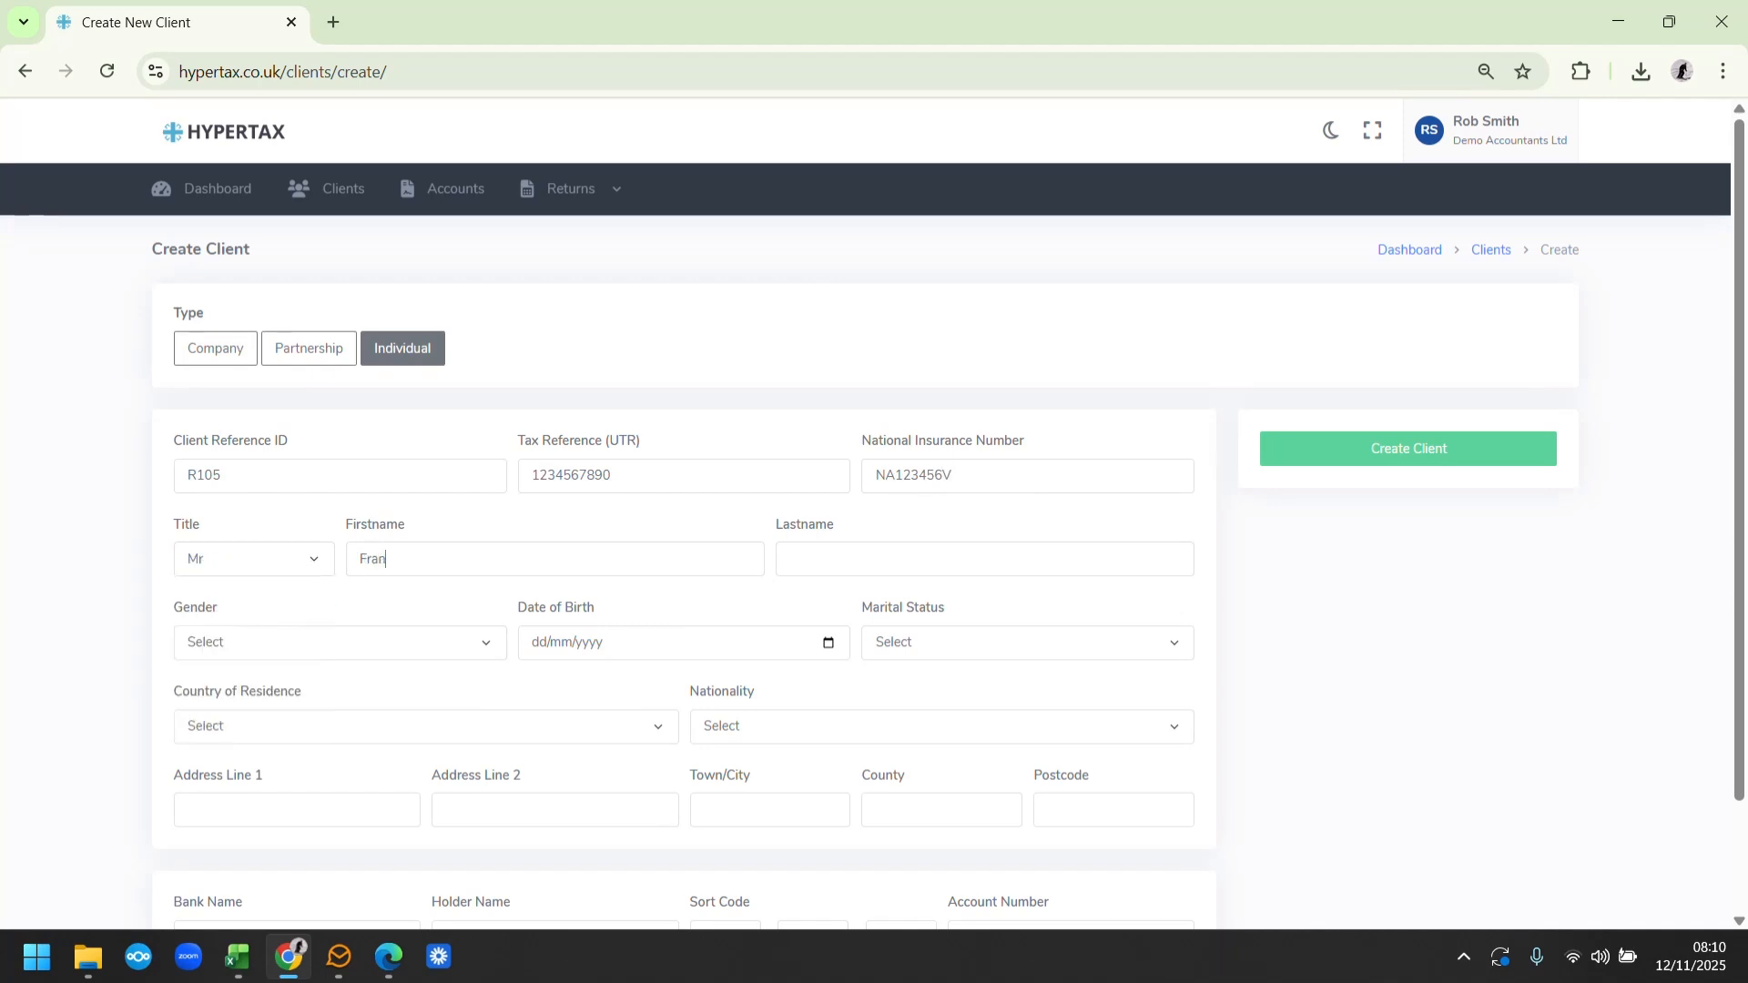
text(Jennings)
click(324, 639)
click(278, 695)
click(547, 646)
text(01/01/1988)
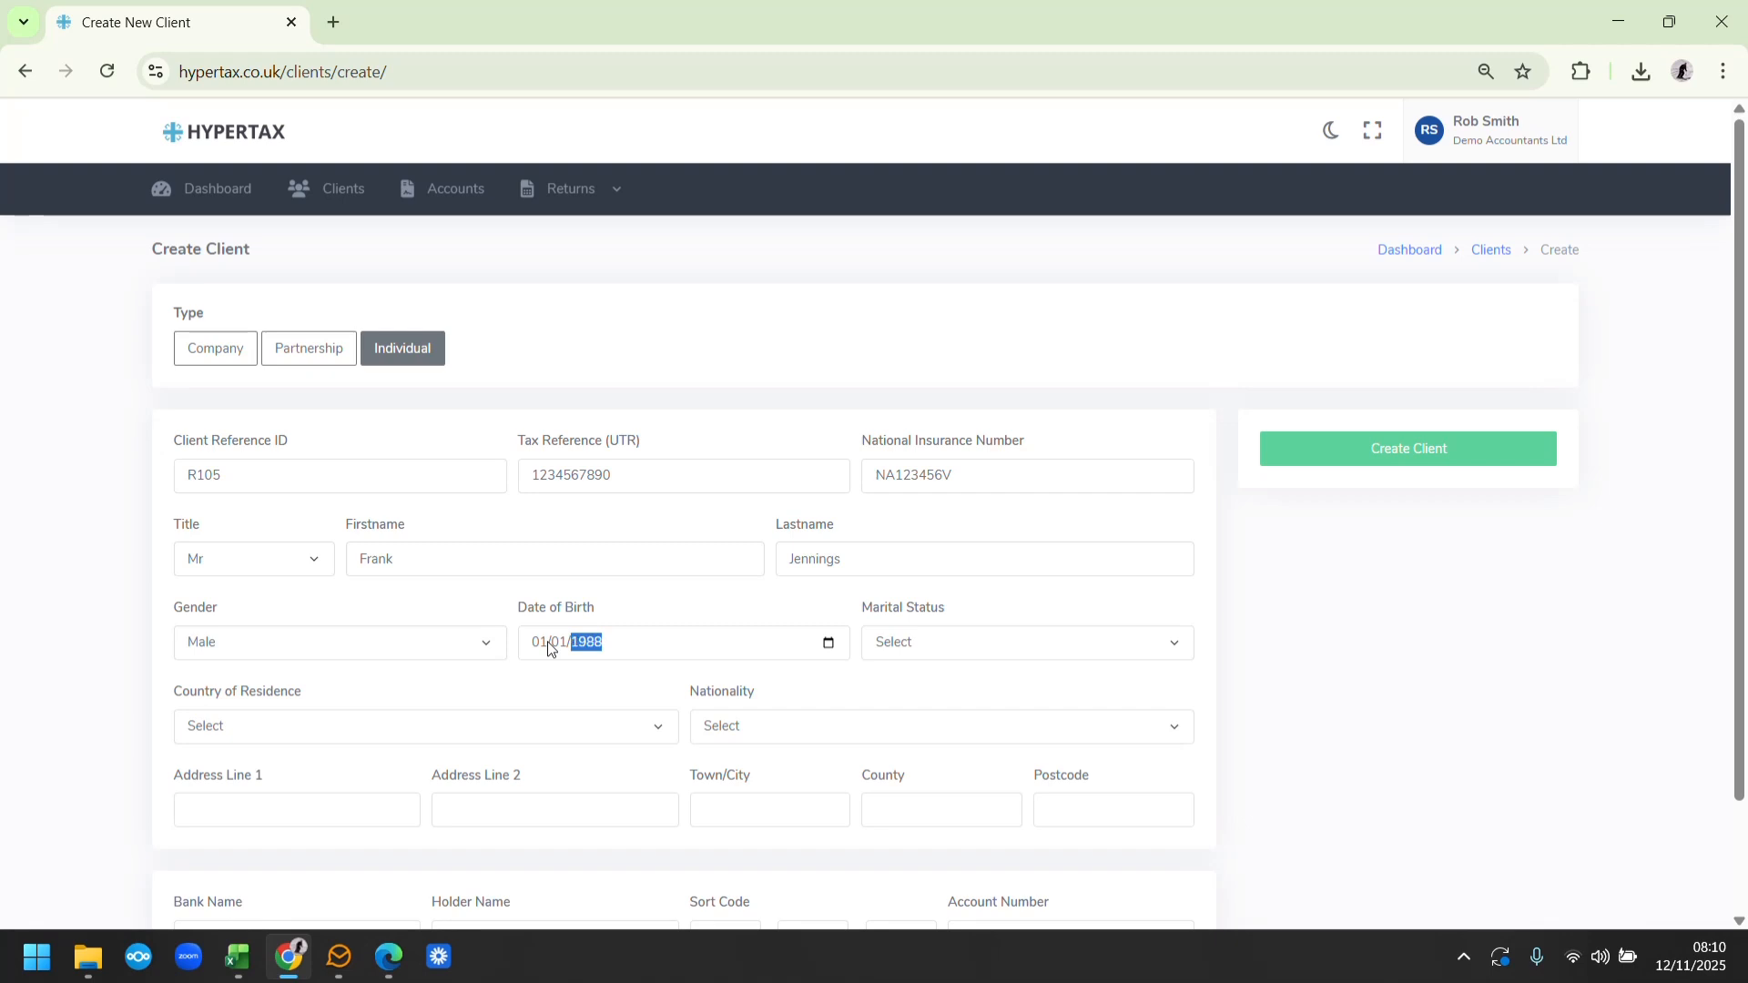
Set both the client's country of residence and nationality to United Kingdom
click(309, 735)
click(265, 200)
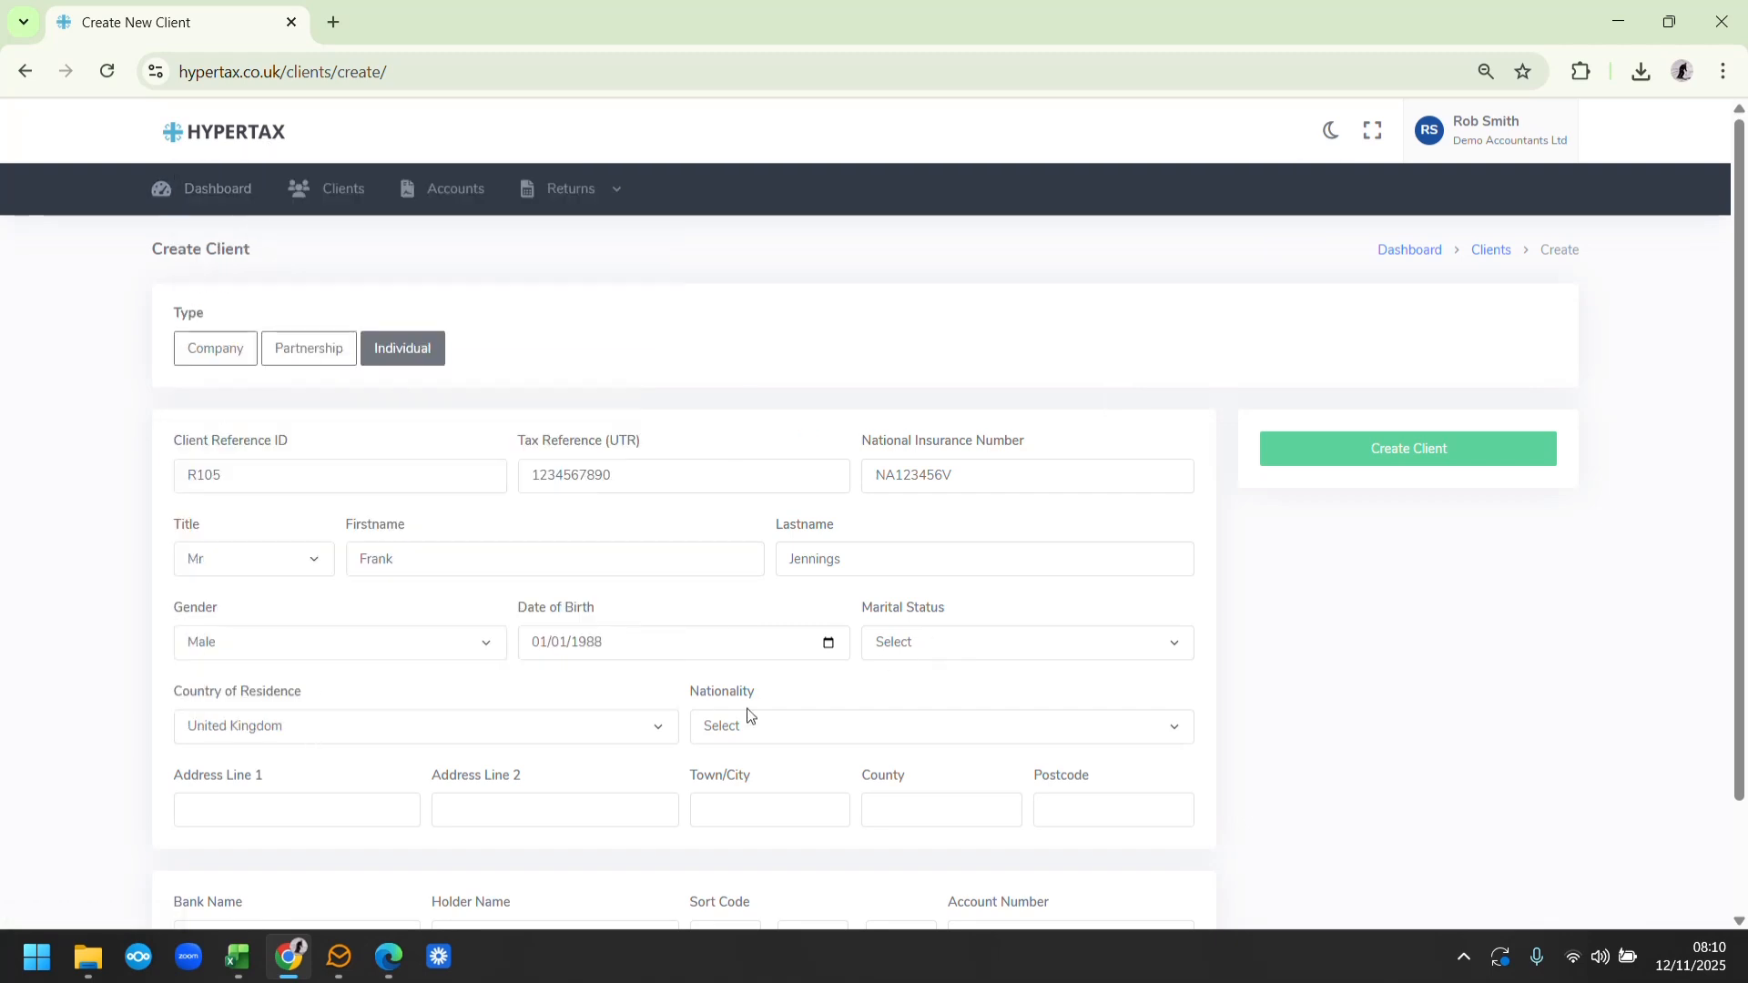
click(748, 719)
click(736, 205)
Enter the client's street address, town and postcode, and create the client
text(1 Wish StreetBirmingham)
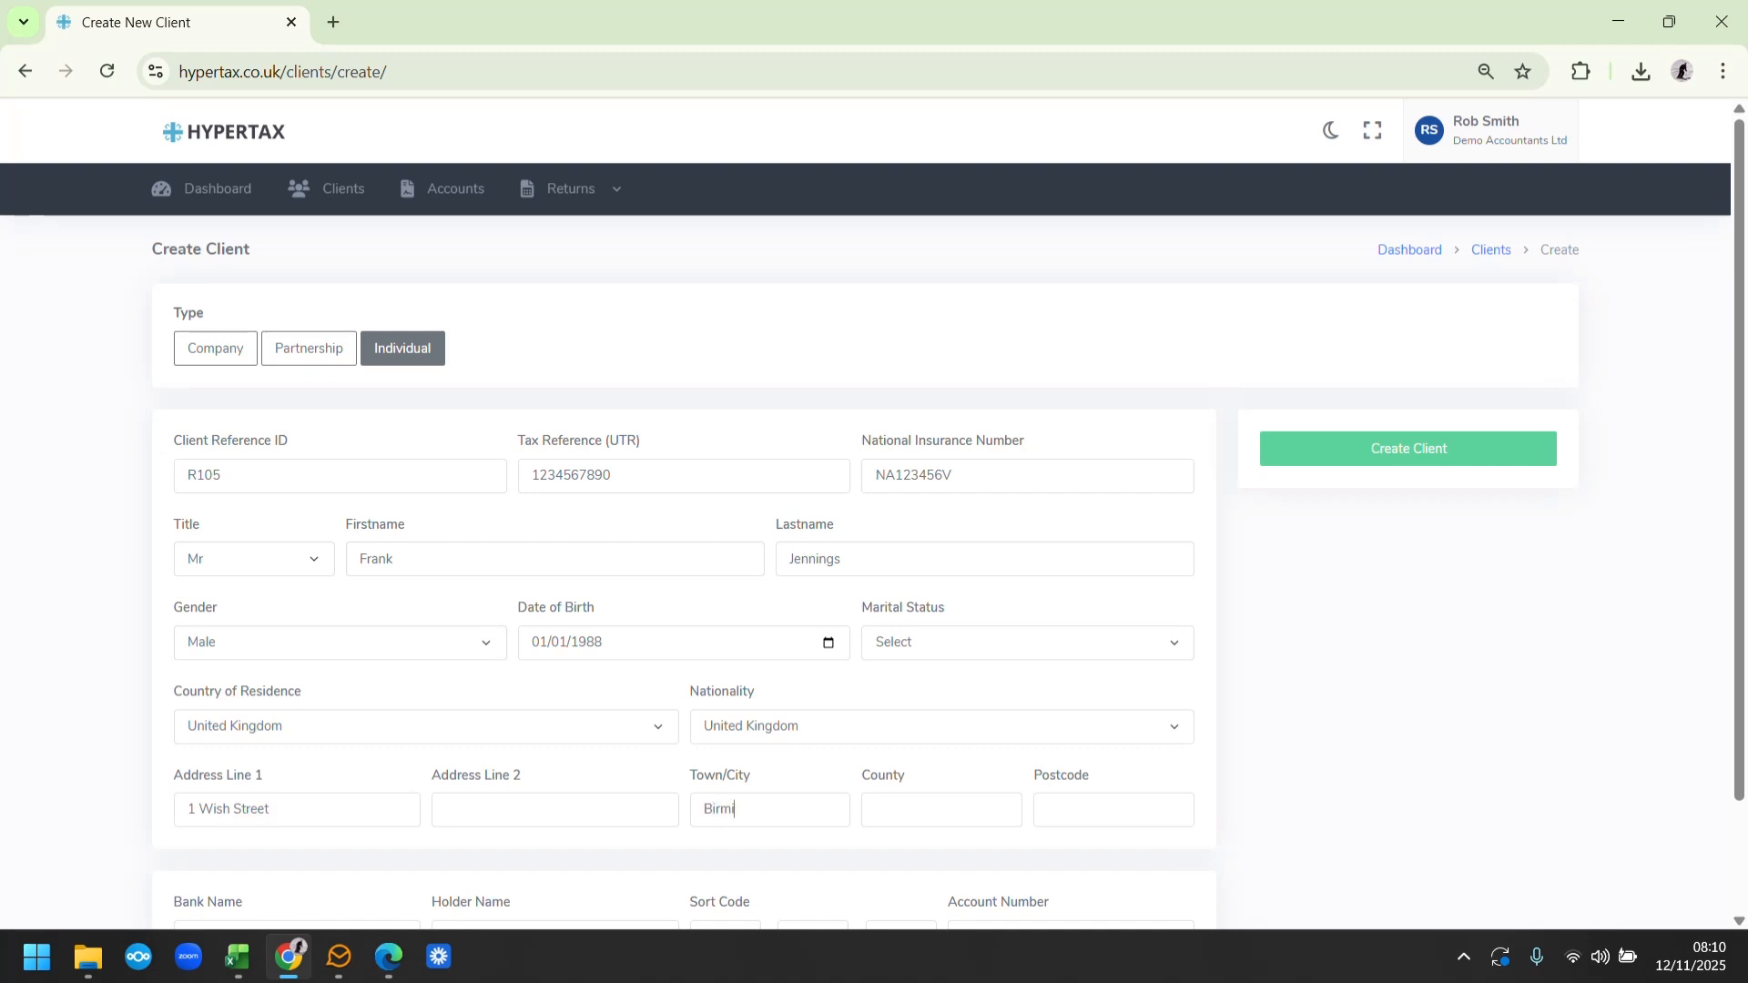
key(Tab)
key(Tab)
text(B12 4BG)
click(1421, 449)
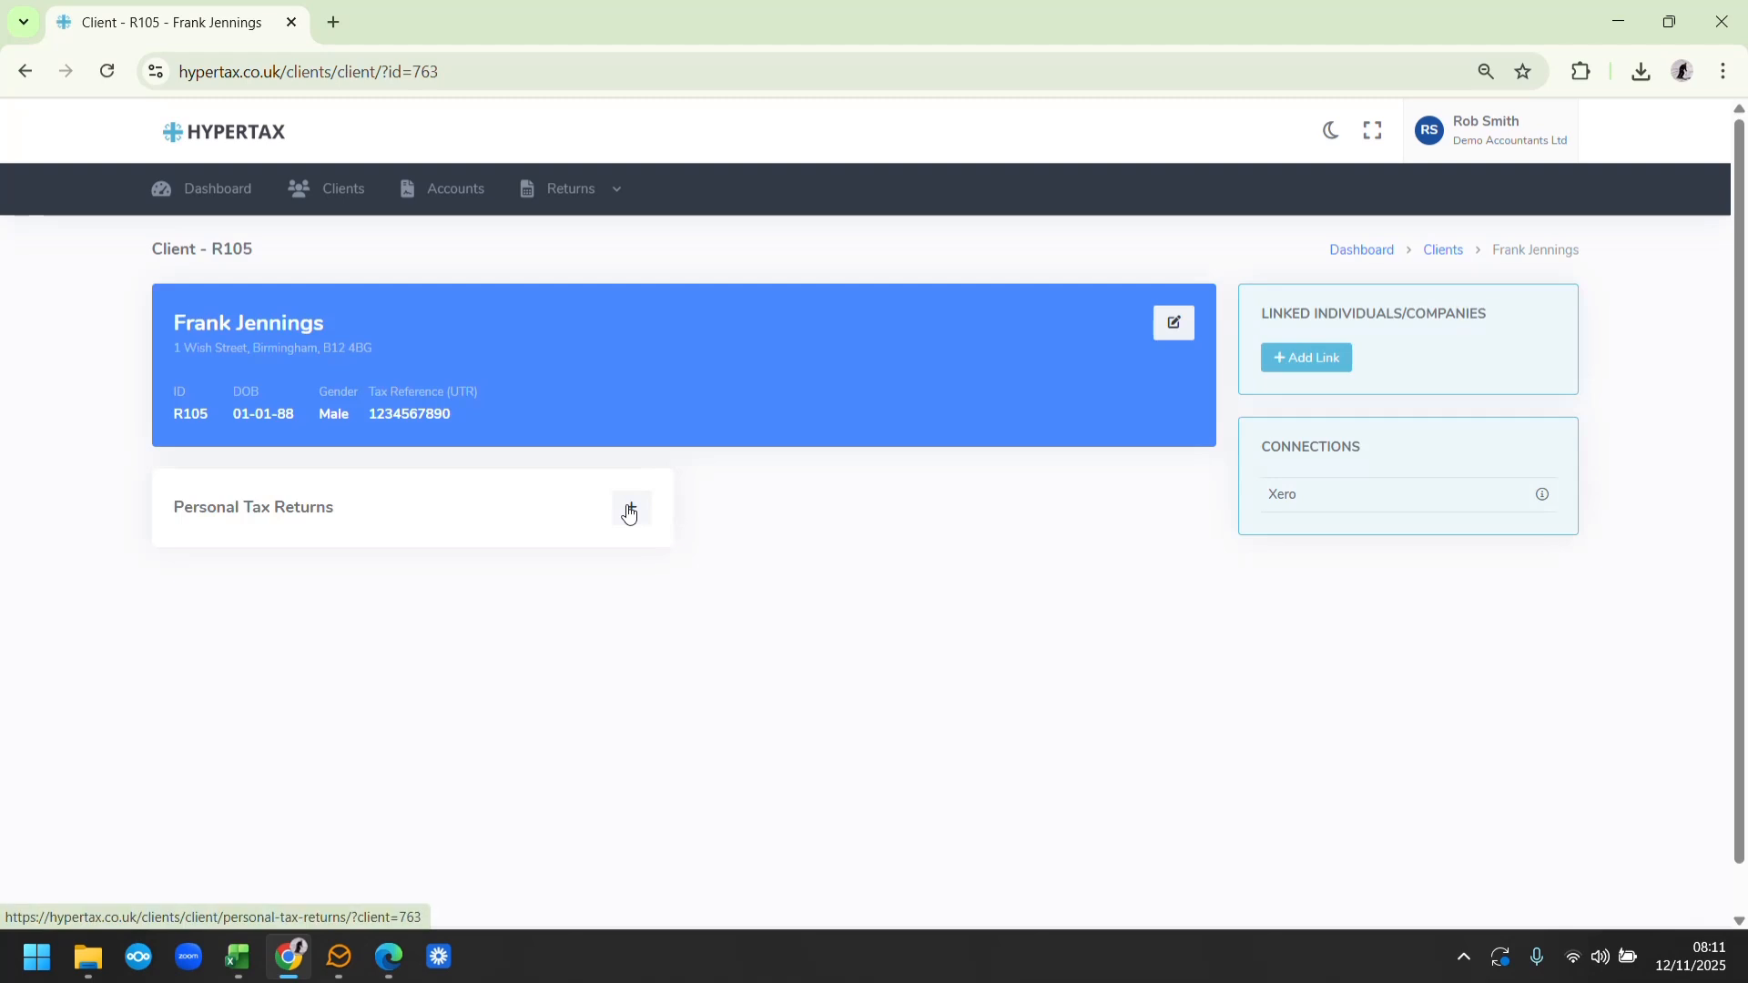
Create an open 2024-2025 personal tax return for the client and go to its data entry stage
click(630, 510)
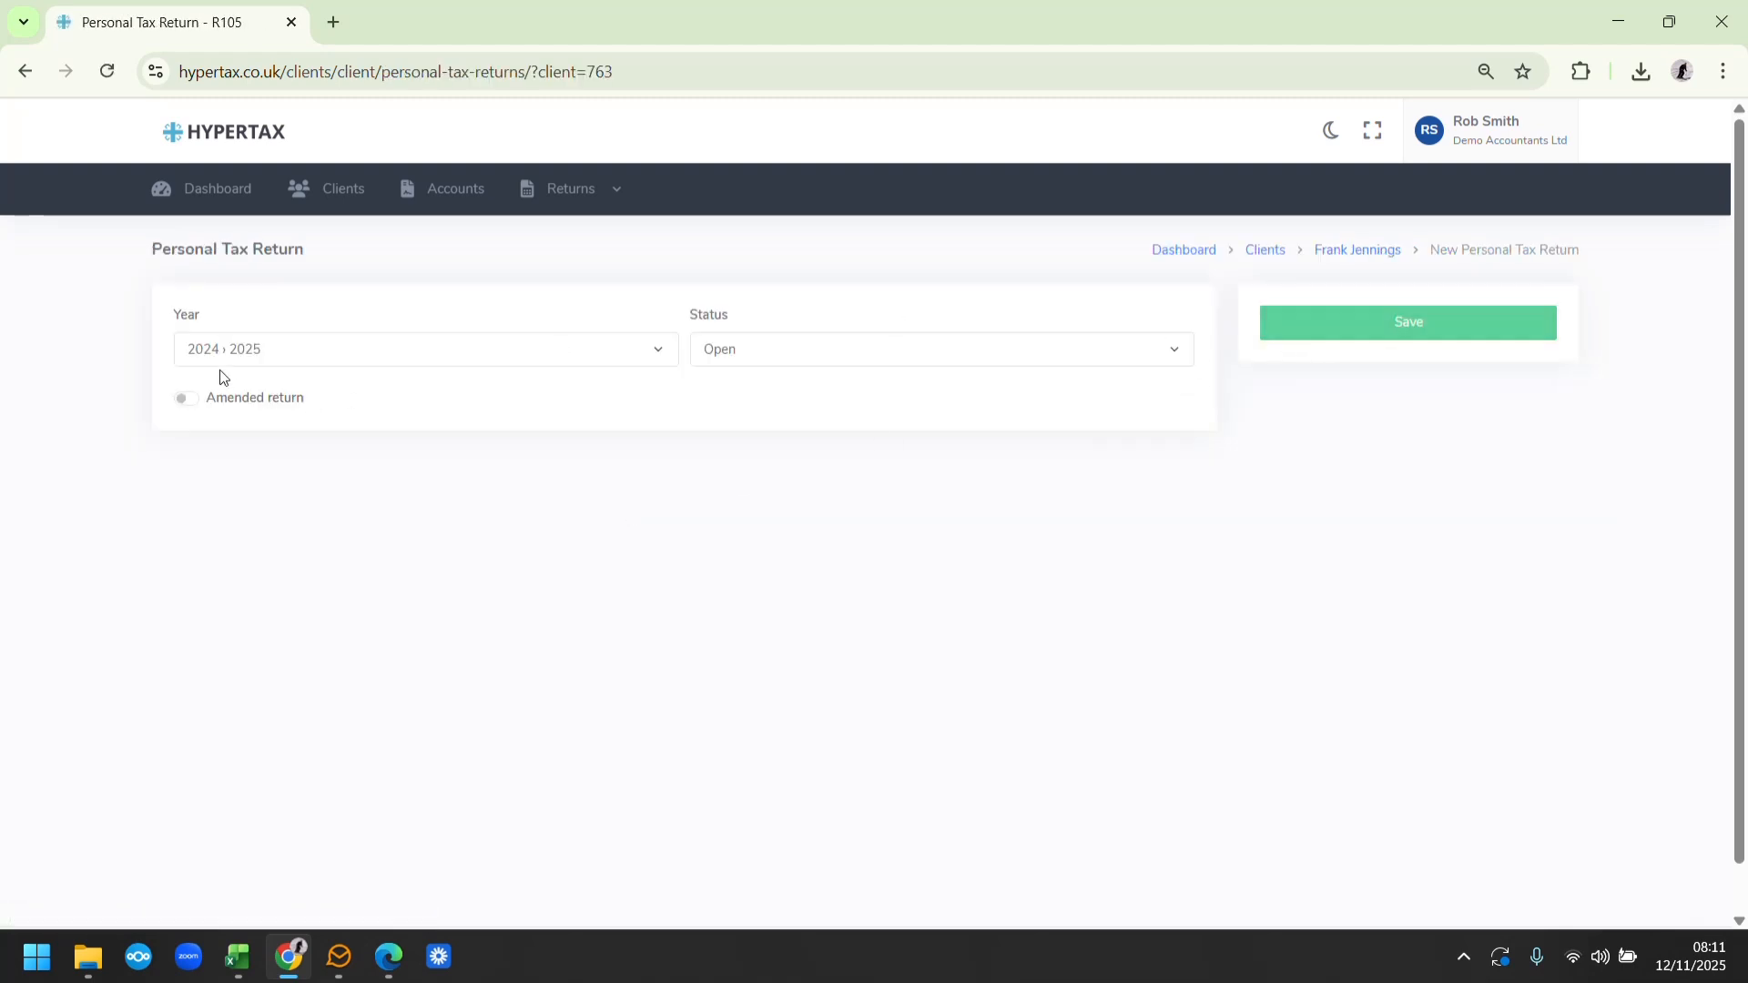
click(1400, 329)
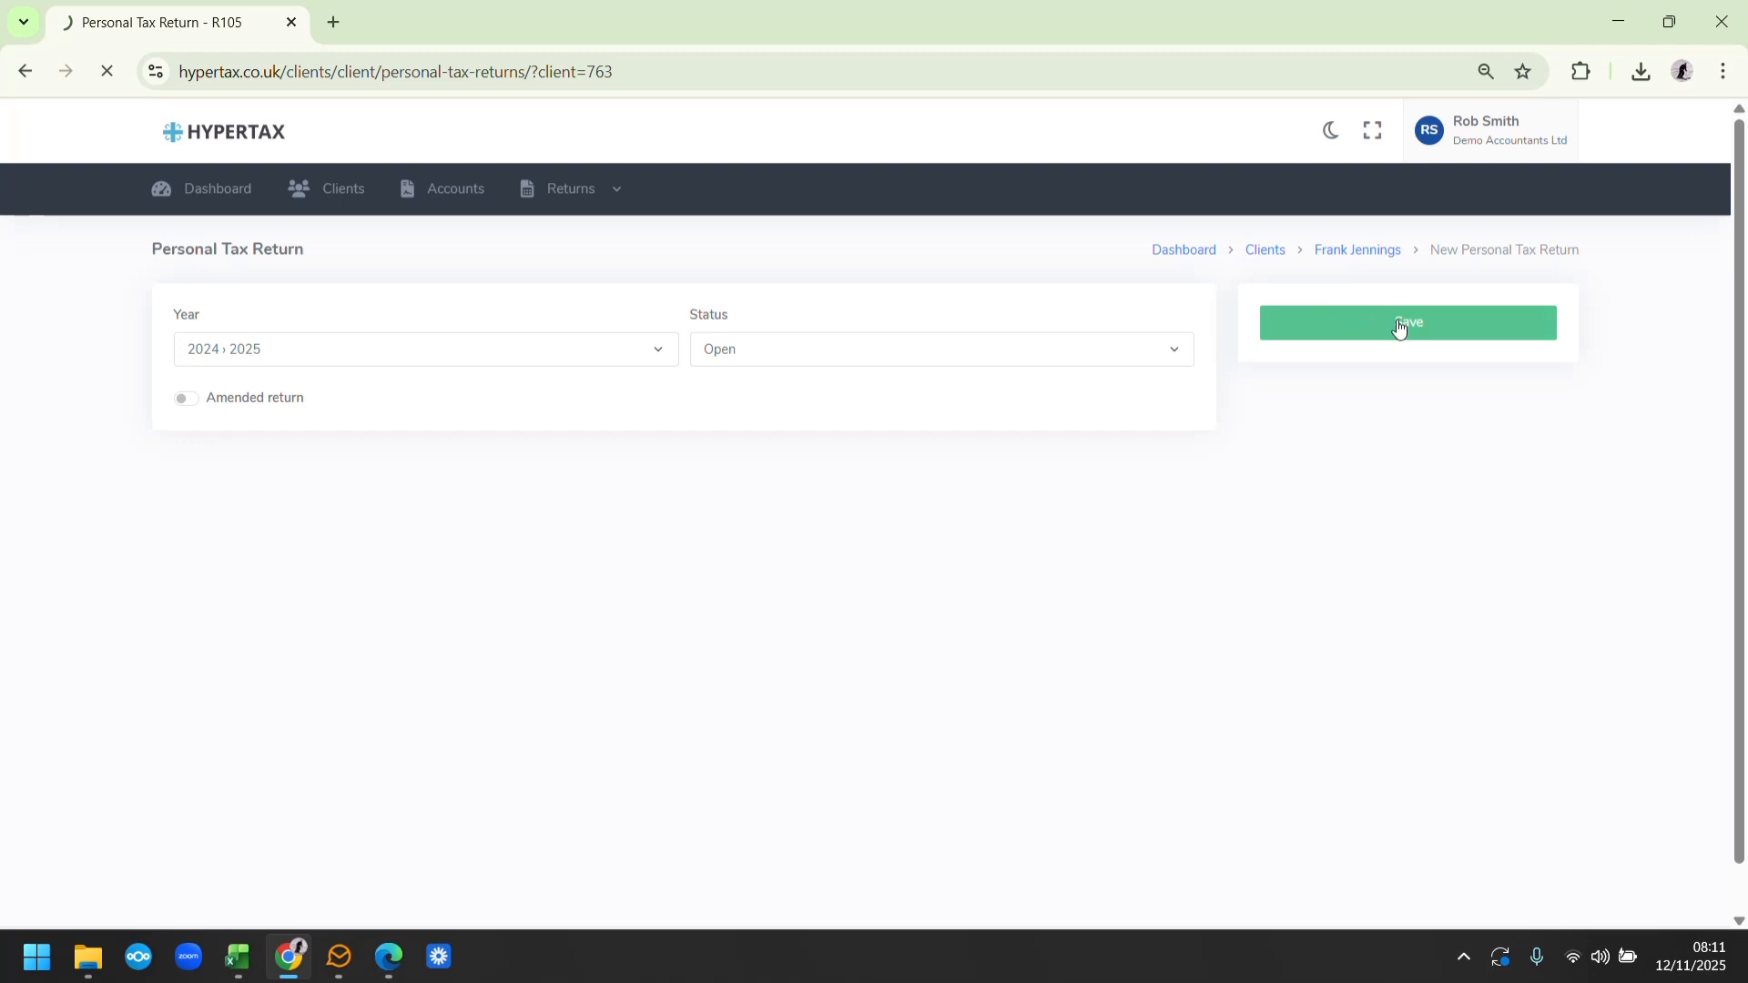
click(704, 332)
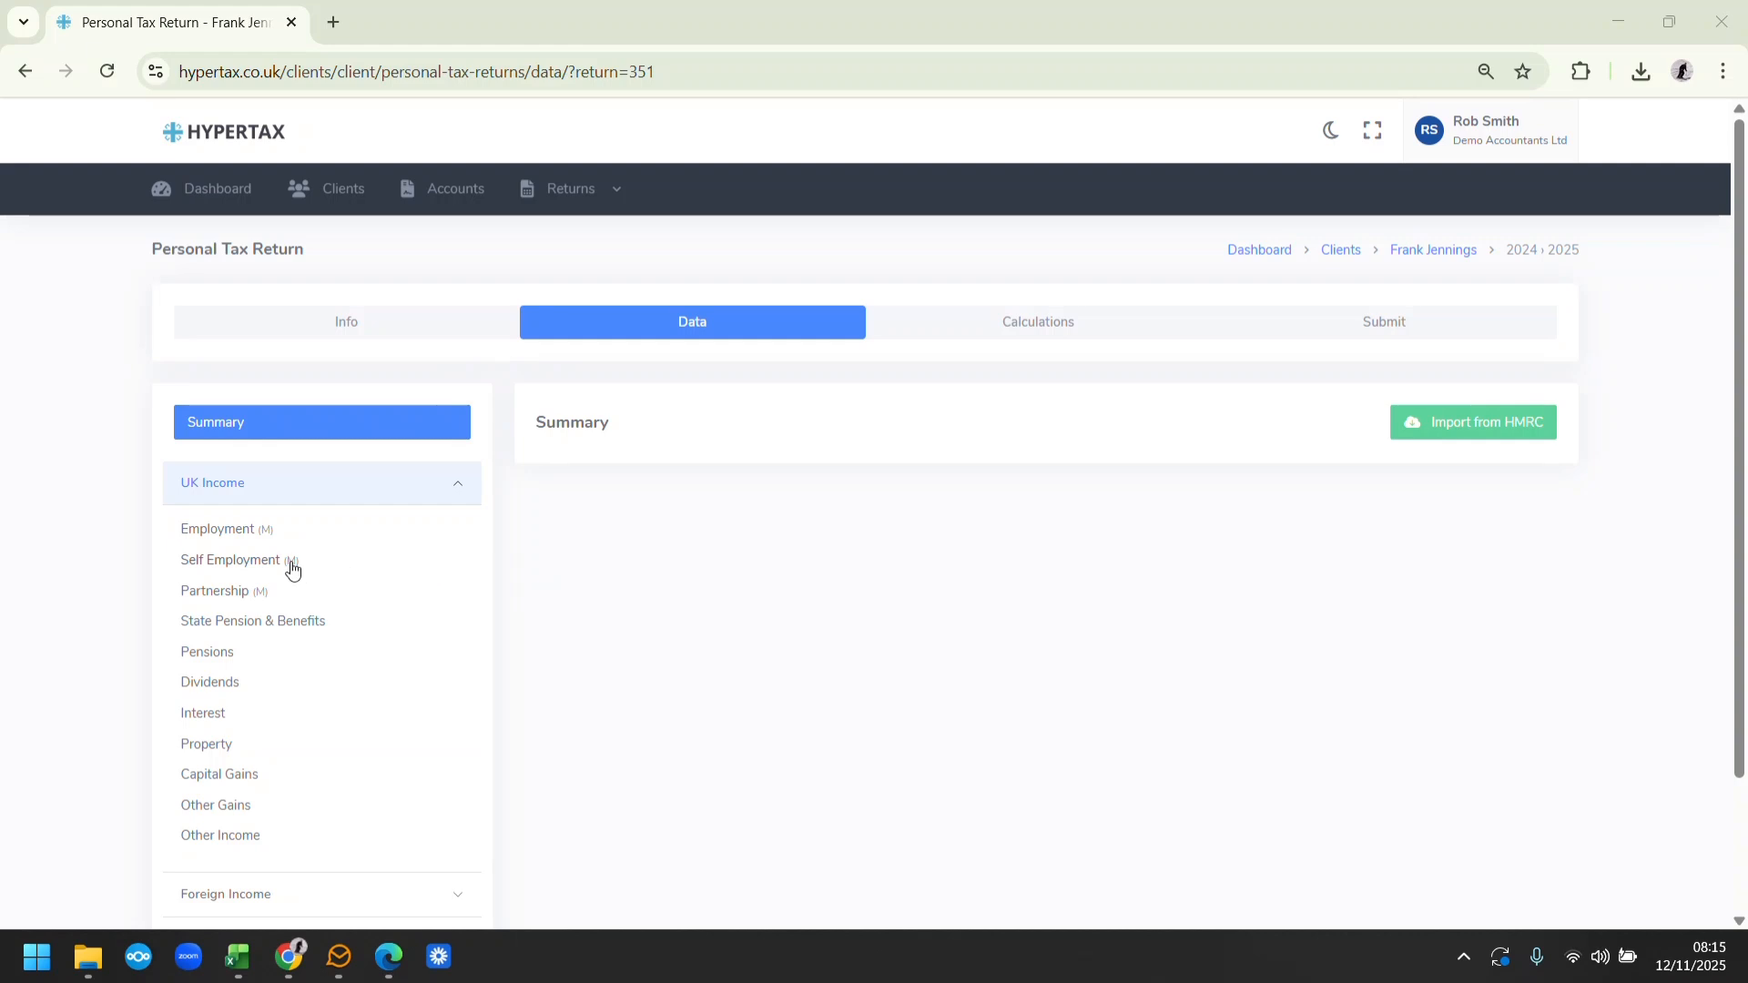
In the return's self-employment section, describe the business as Joiner and set its start date to 01/07/2024
click(238, 565)
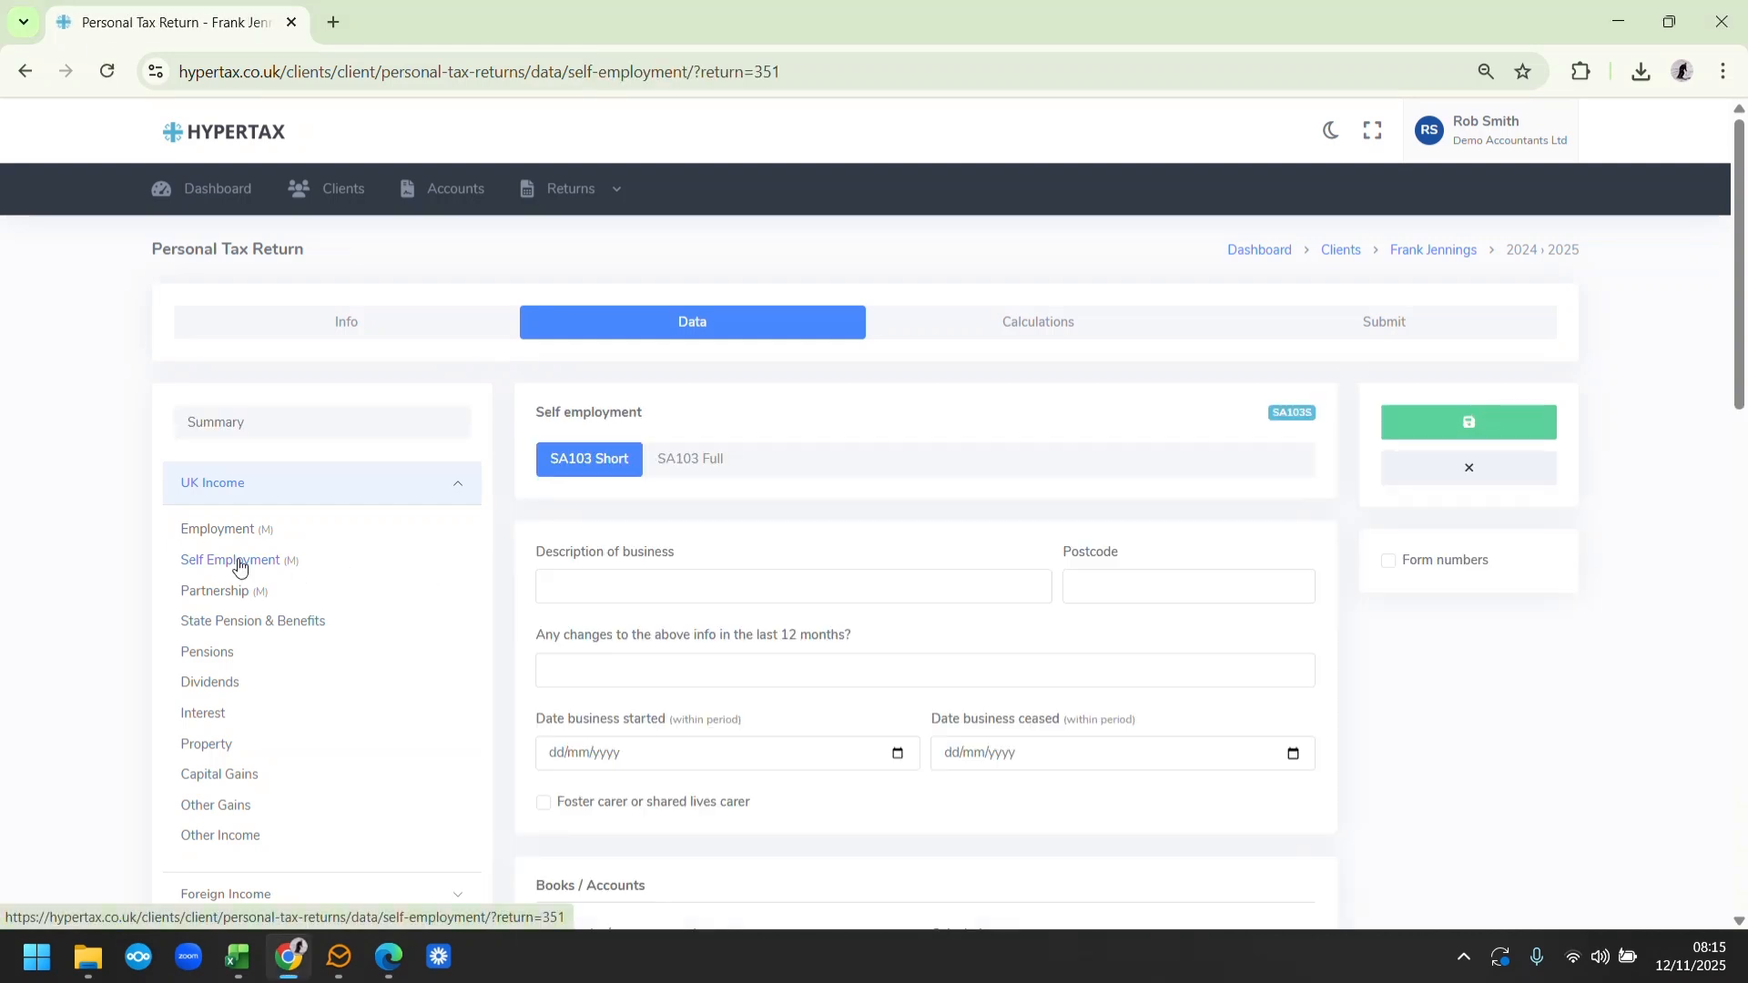
click(572, 579)
text(Joiner)
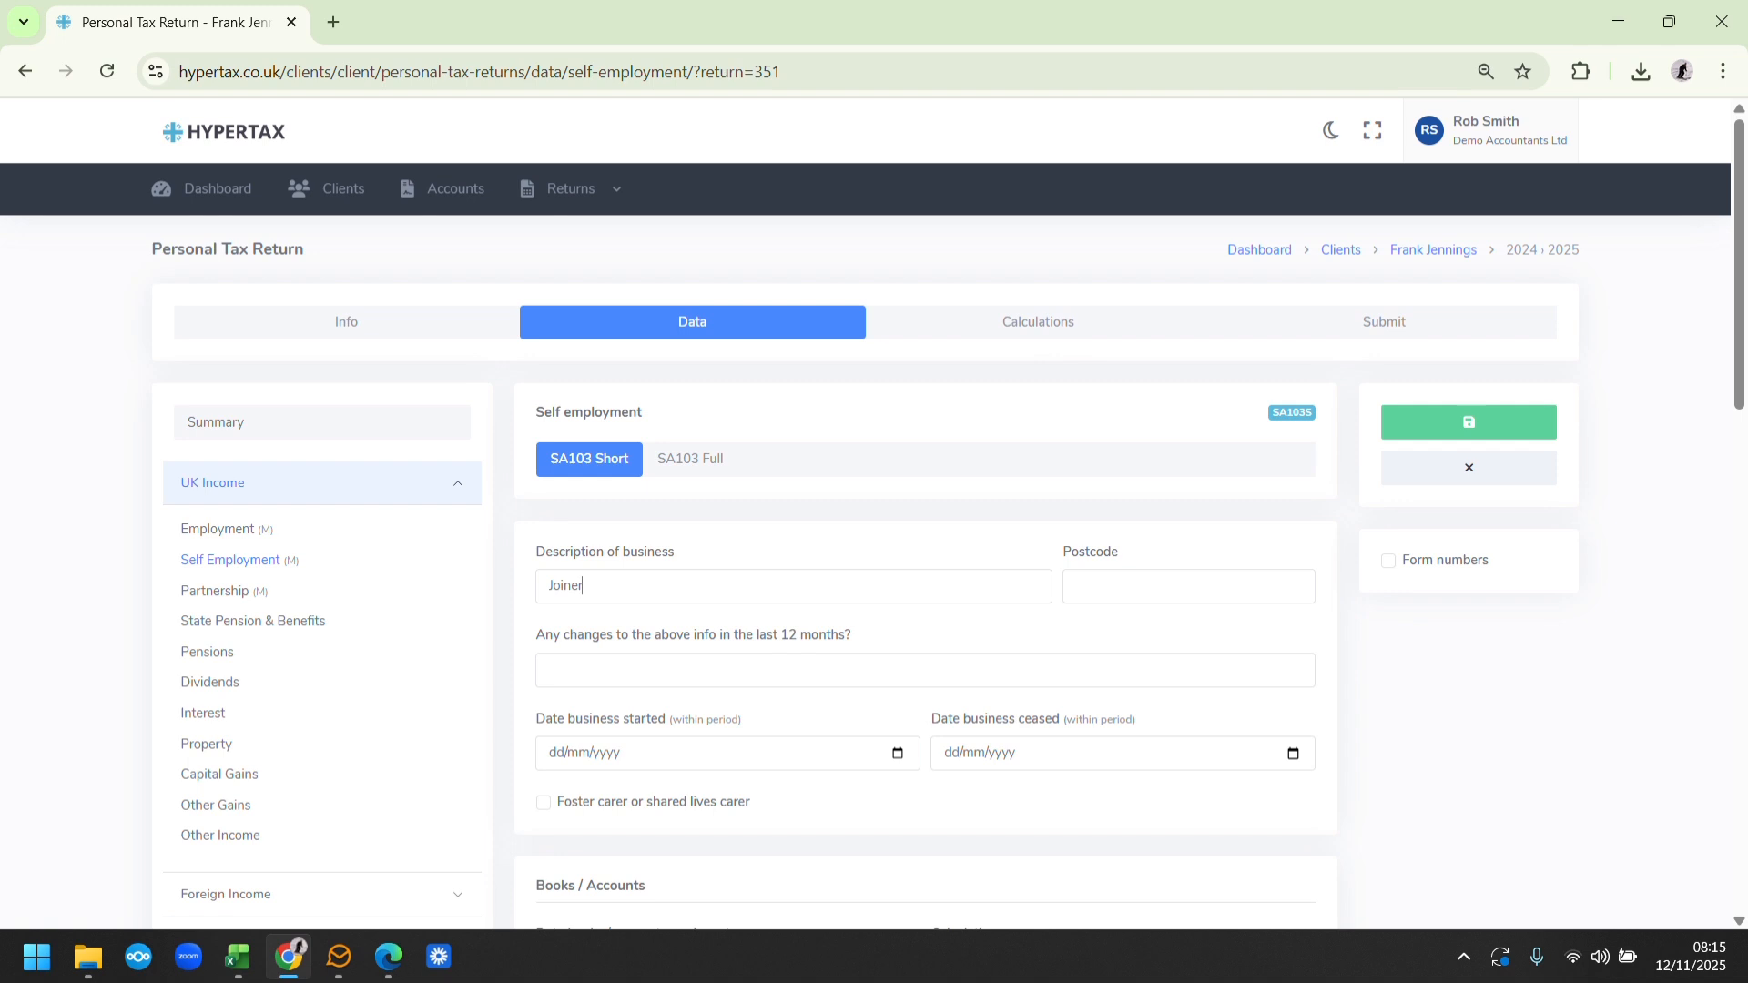
click(557, 755)
text(01/07/0024)
key(BackSpace)
text(2024)
Set the date the books are made up to as 31/03/2025
scroll(1739, 389, down, 5)
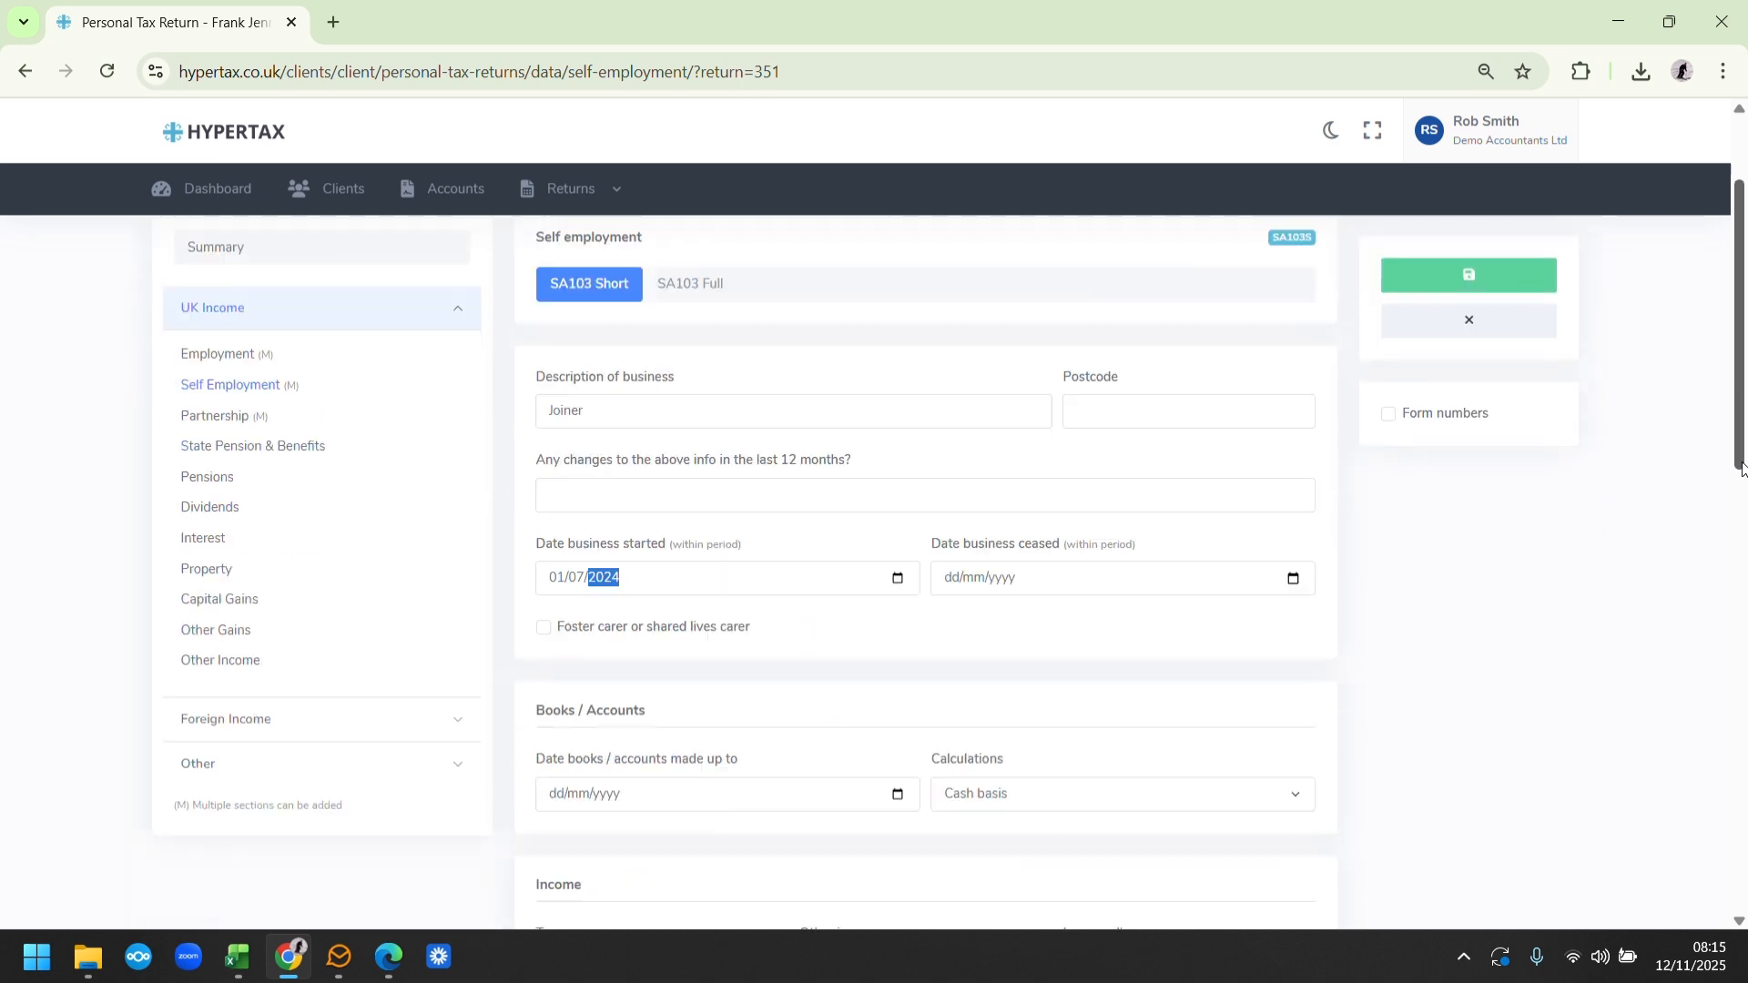
click(551, 561)
text(31/03/2025)
Check the turnover in the Excel tax calculation and enter 26000 as the self-employment turnover
click(550, 734)
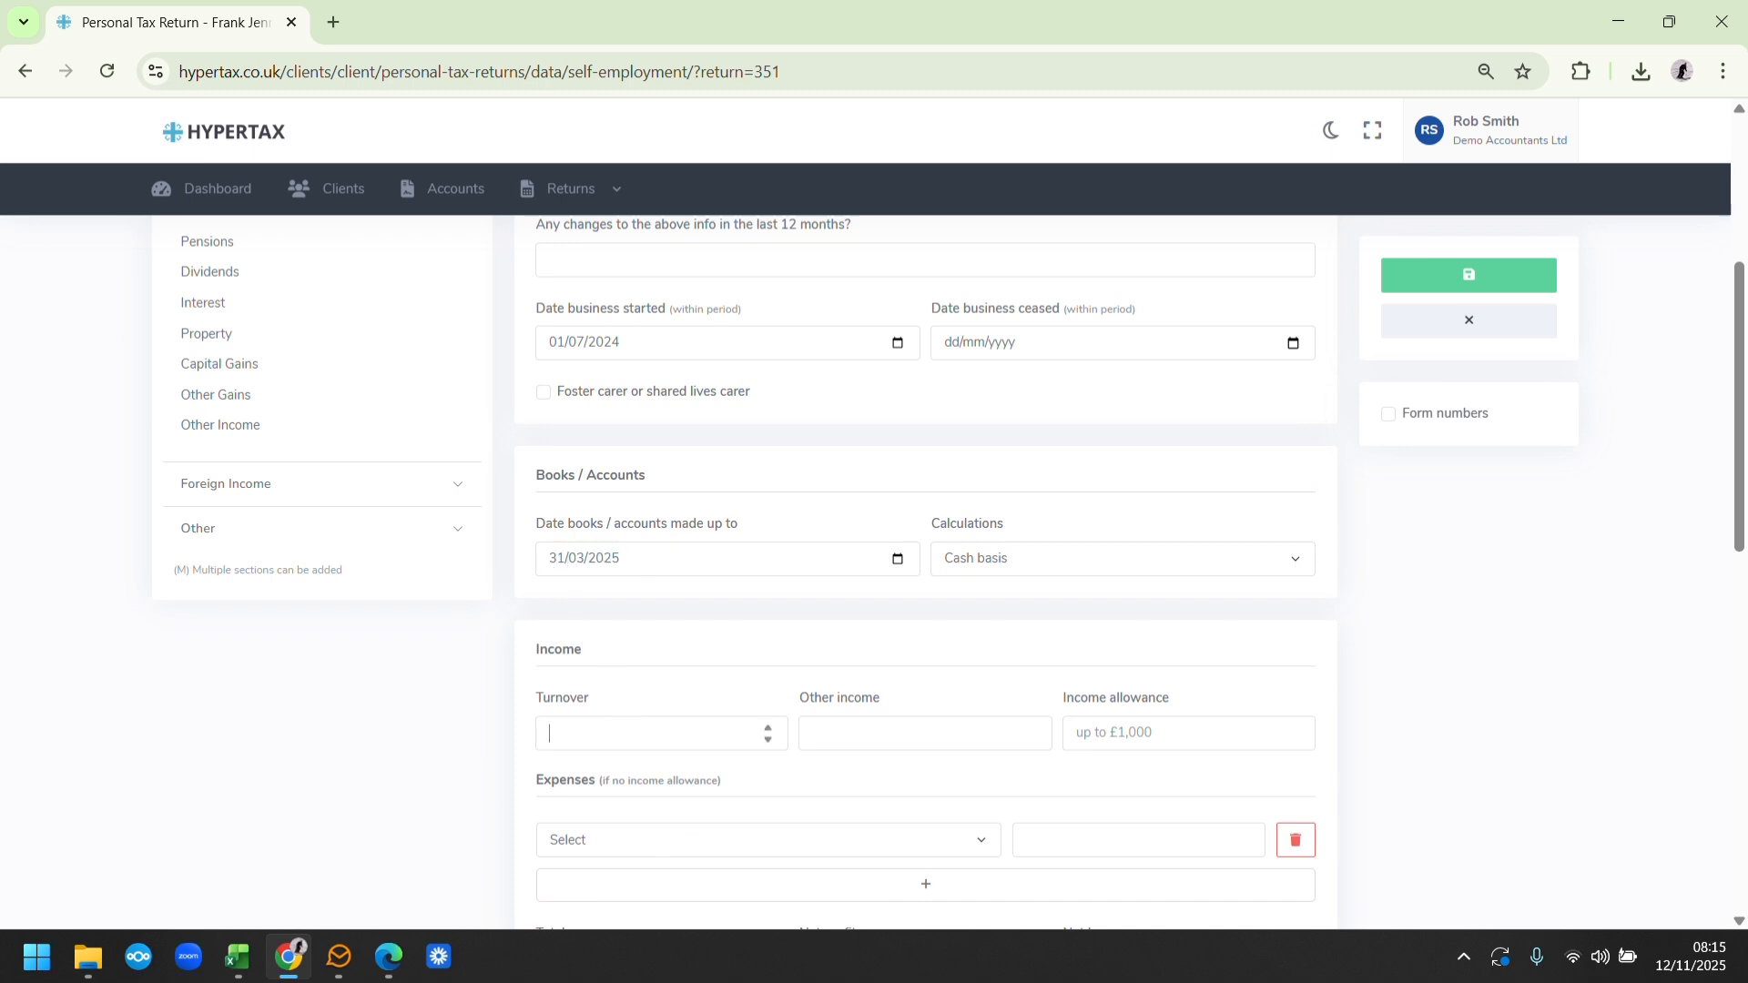
click(288, 963)
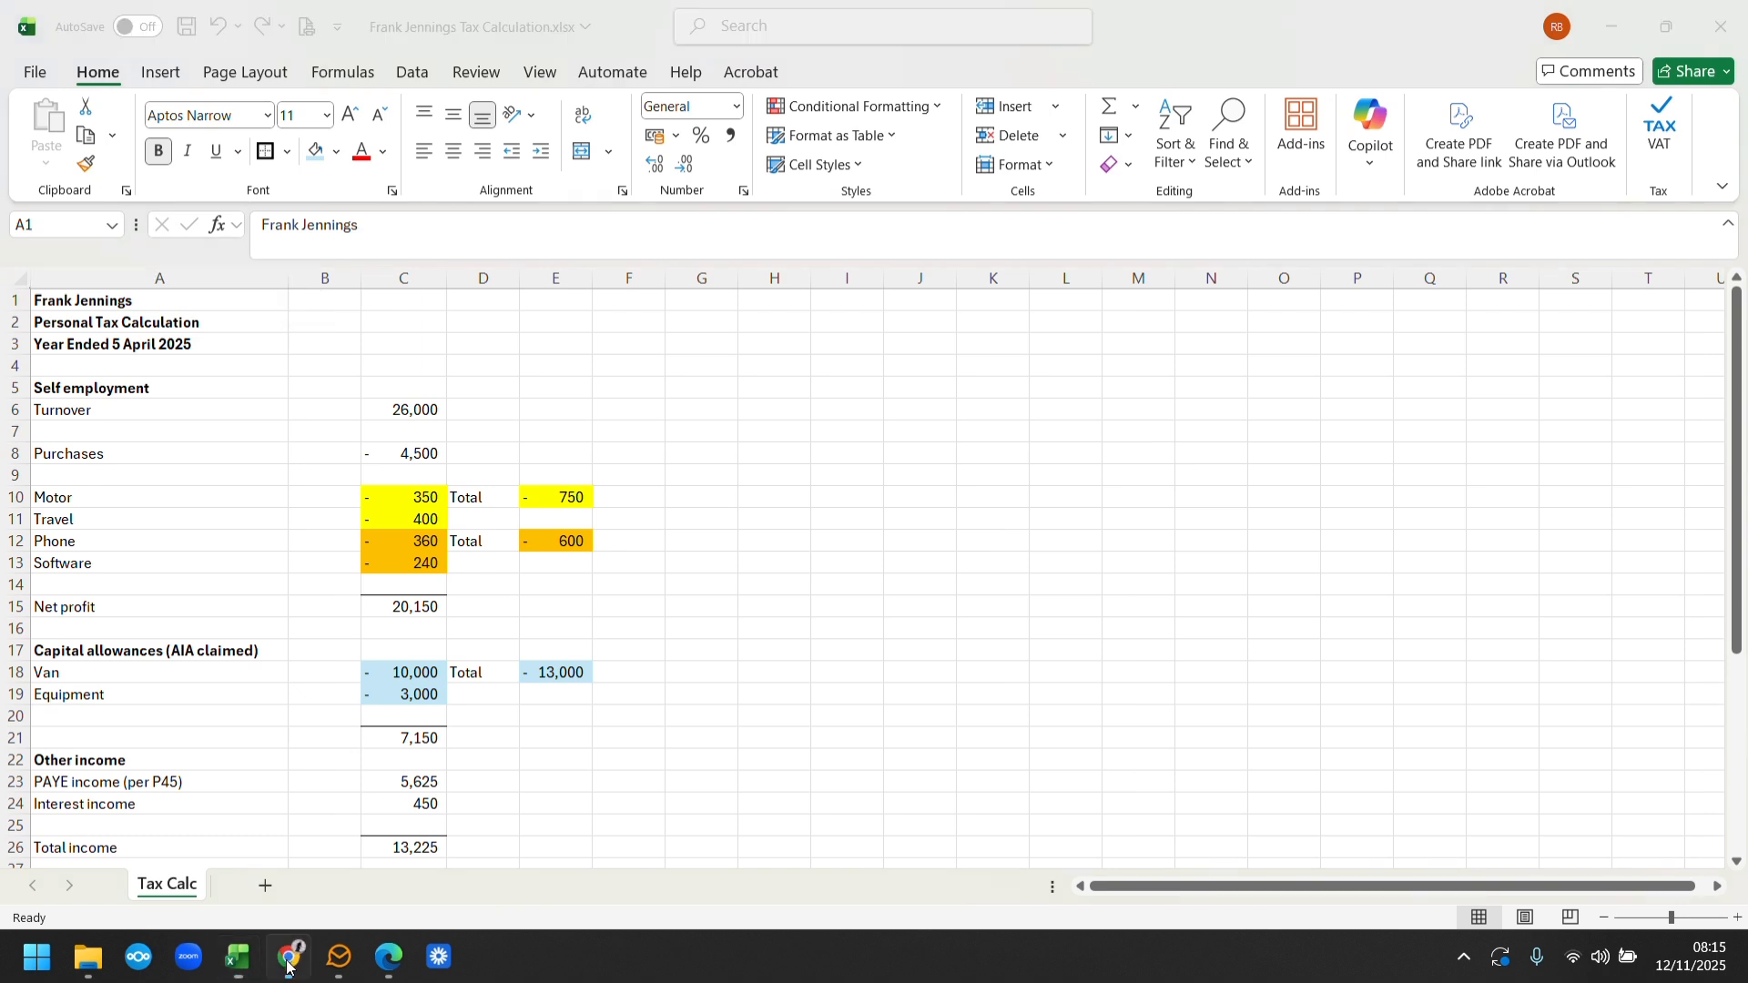
click(288, 963)
text(26000)
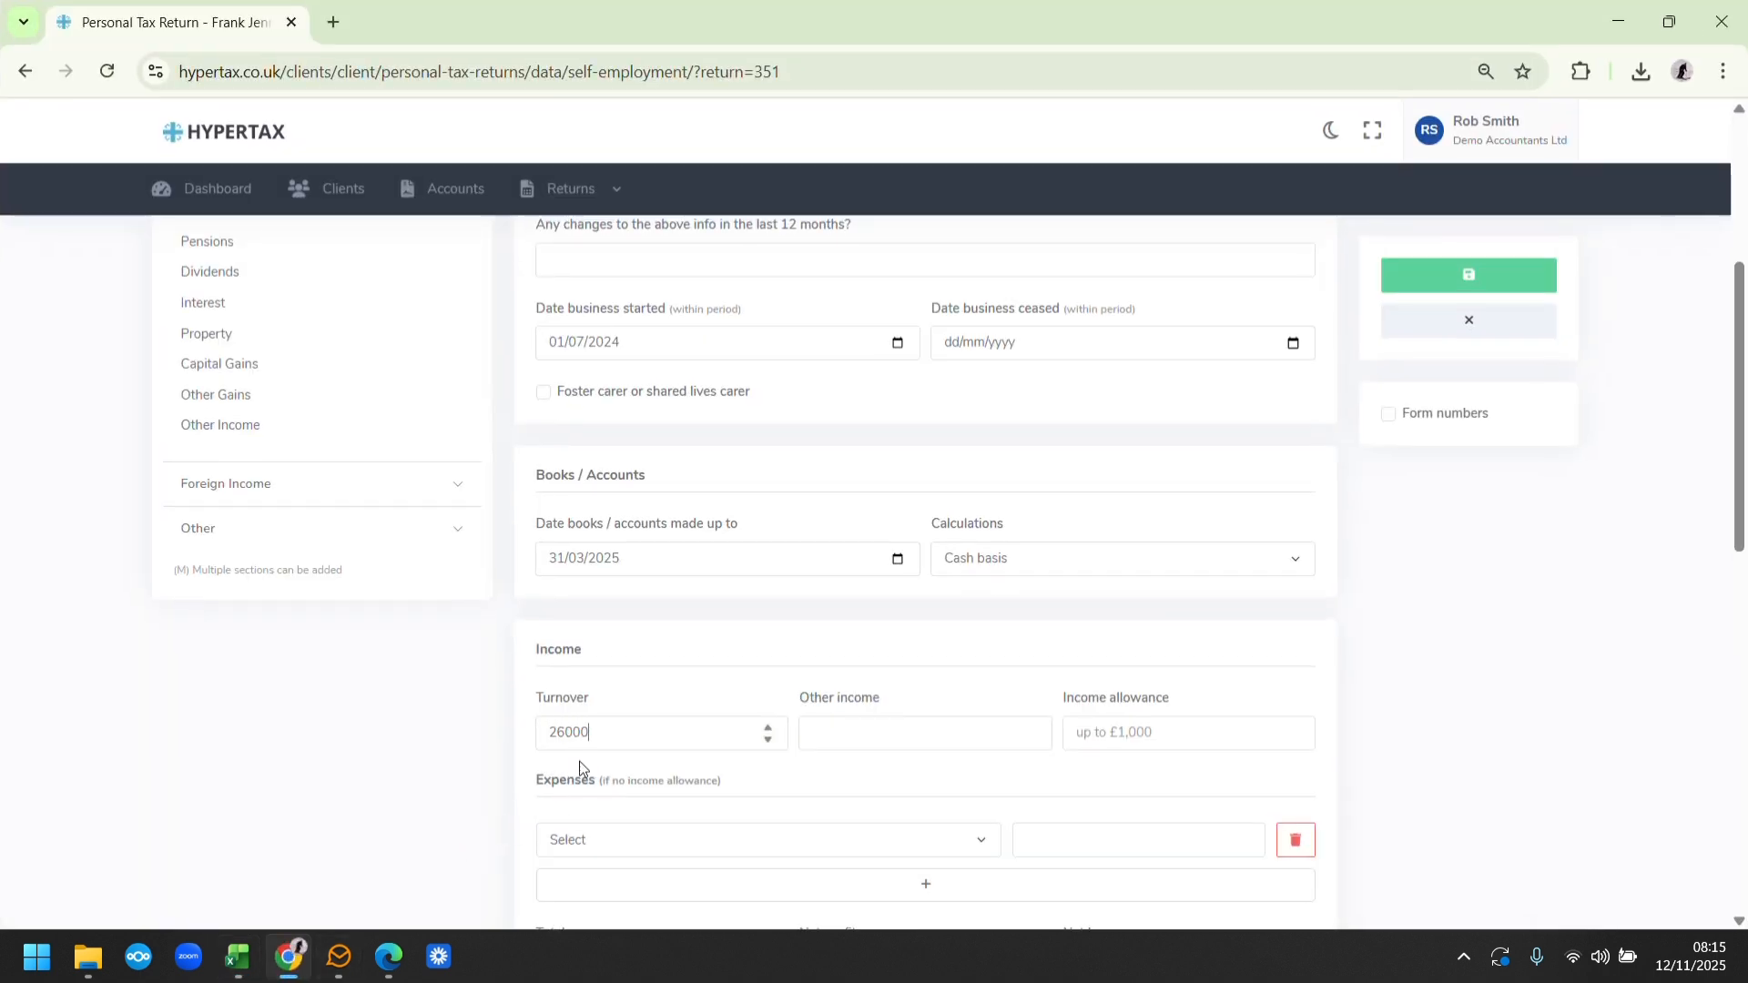
Record an expense of 4500 for cost of goods bought for resale or goods used
click(699, 839)
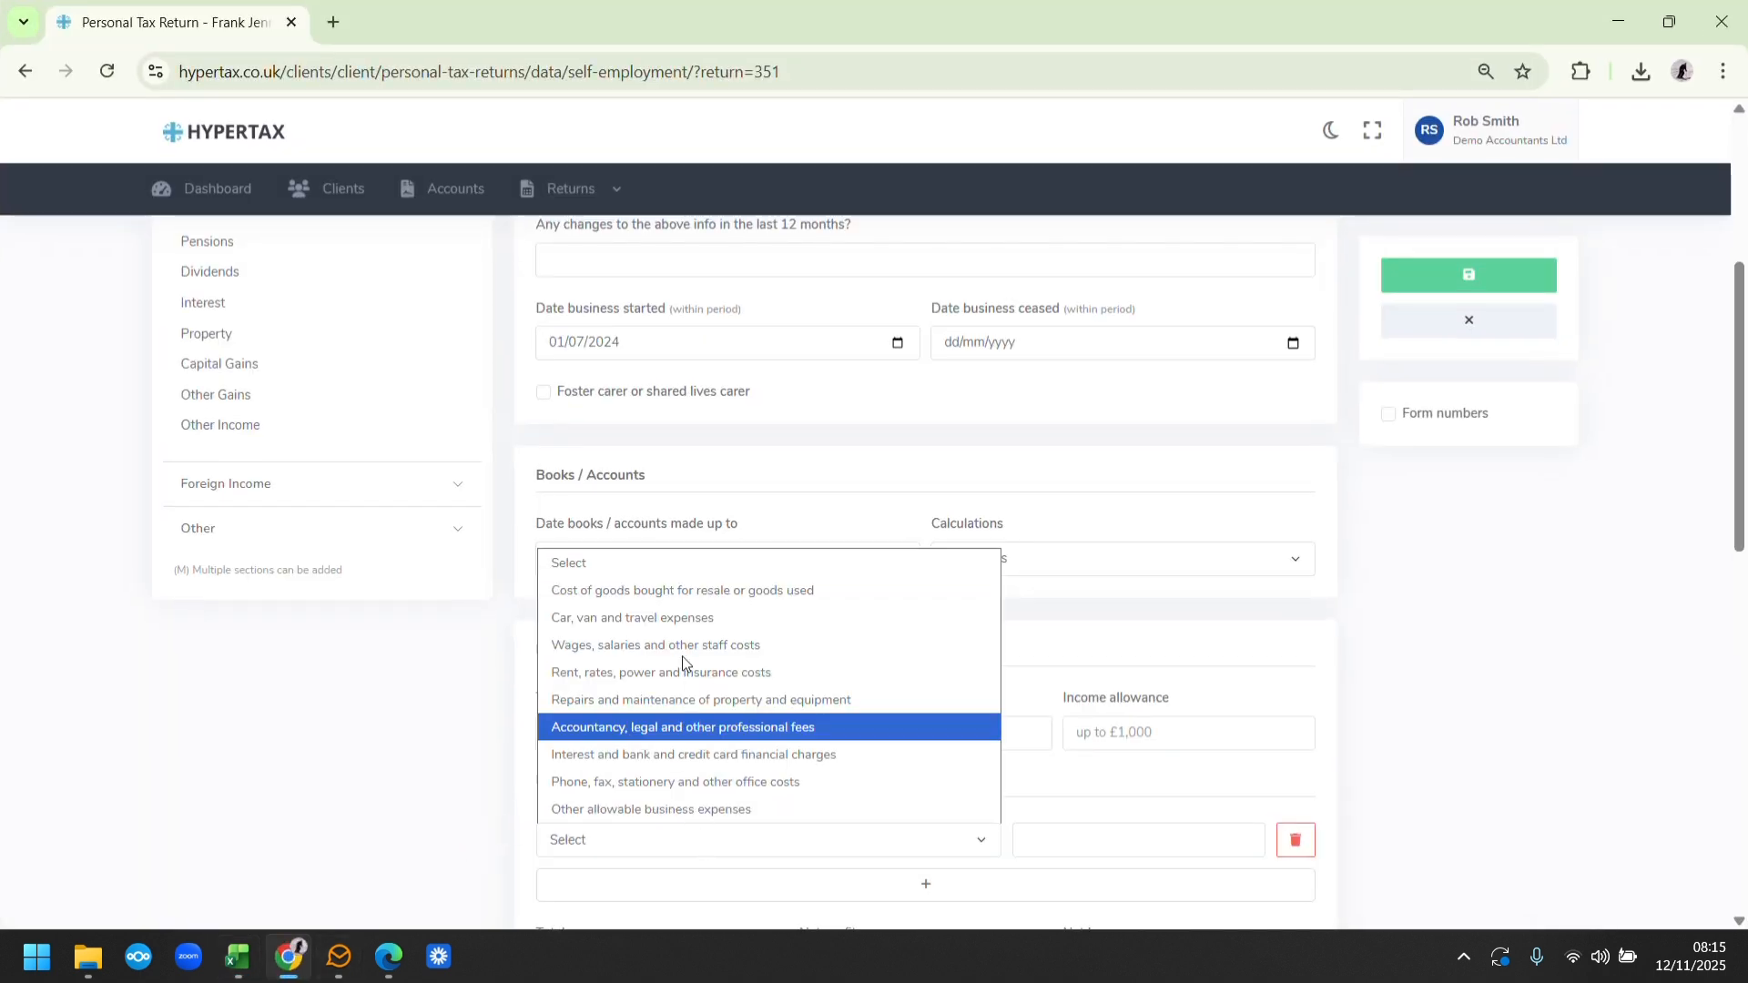
click(652, 601)
text(4500)
Add two more expense rows and record car, van and travel expenses of 750 from the spreadsheet's total
drag(1745, 446, 1743, 613)
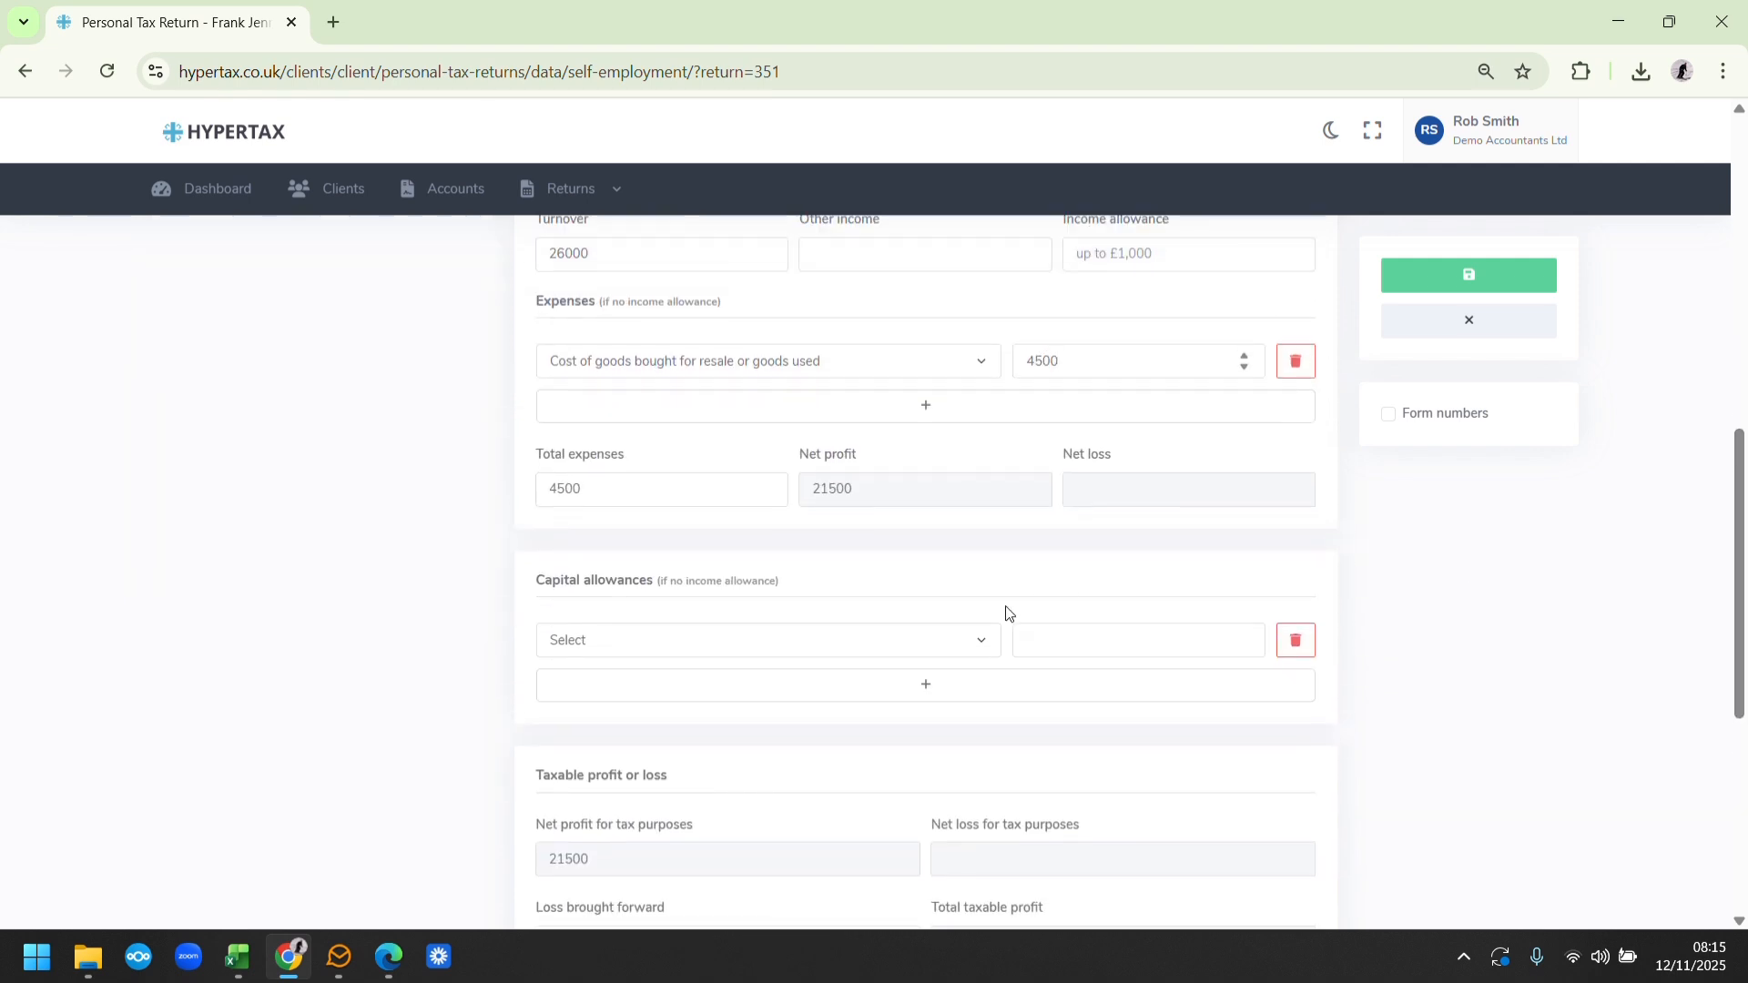
click(878, 406)
click(730, 460)
click(791, 409)
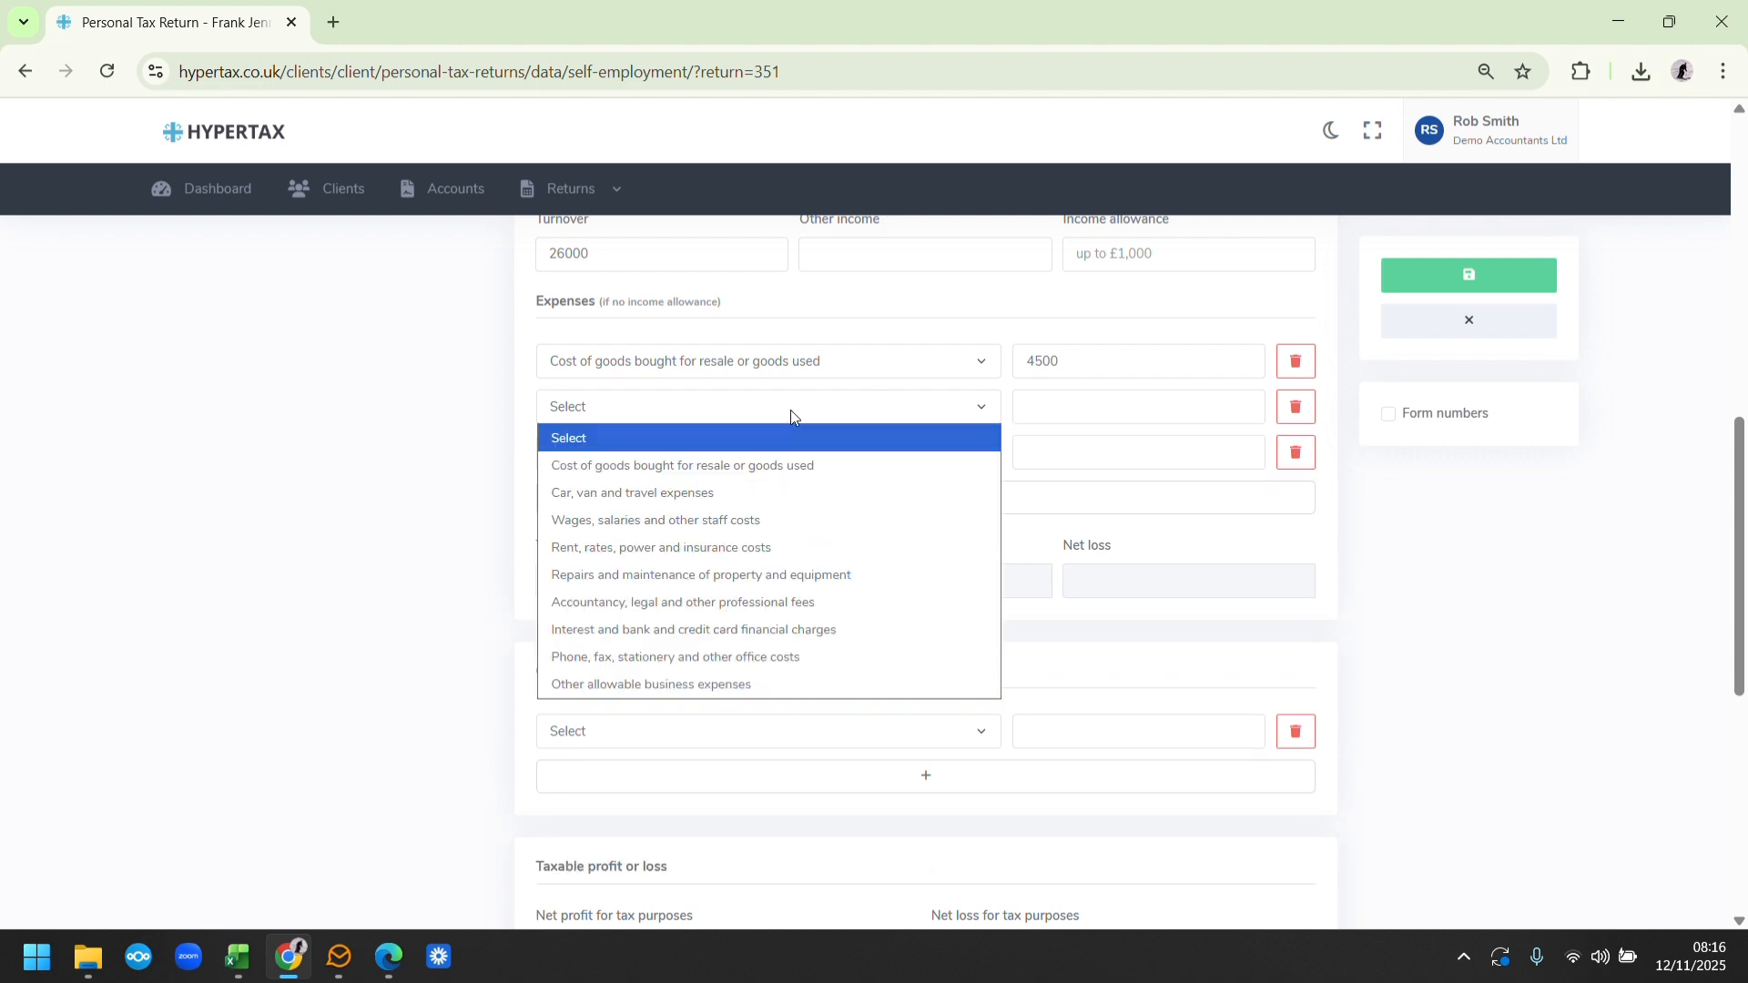
click(728, 496)
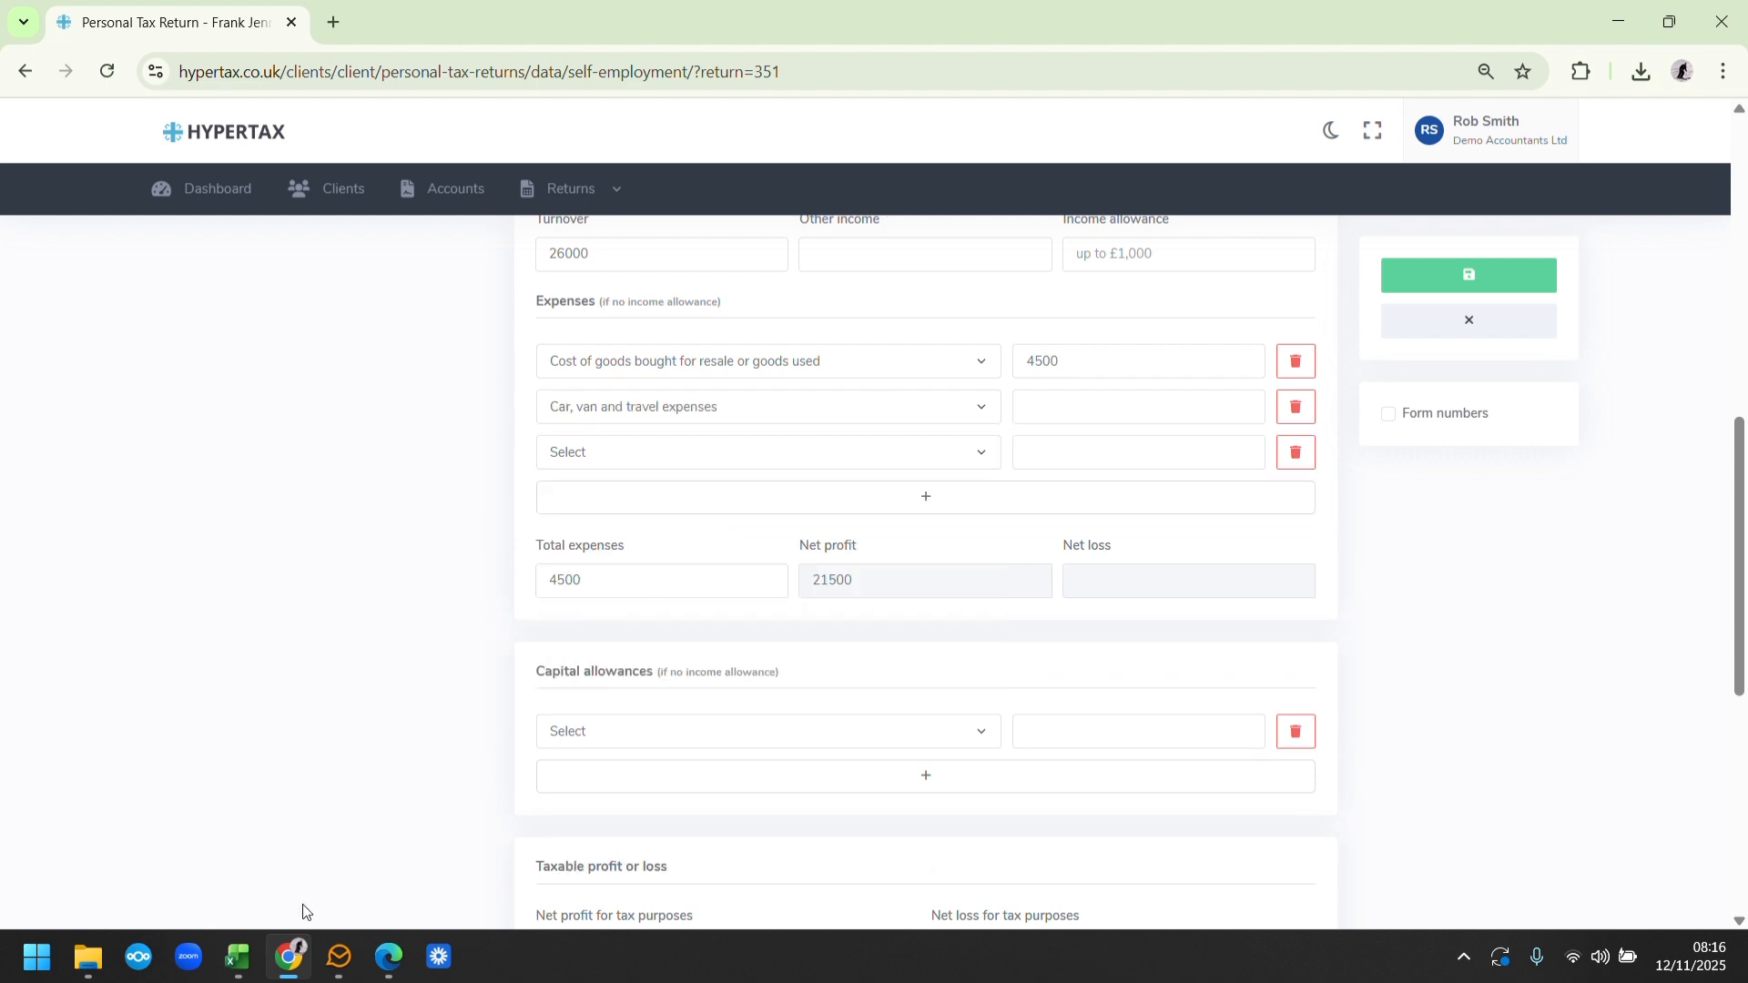
click(284, 961)
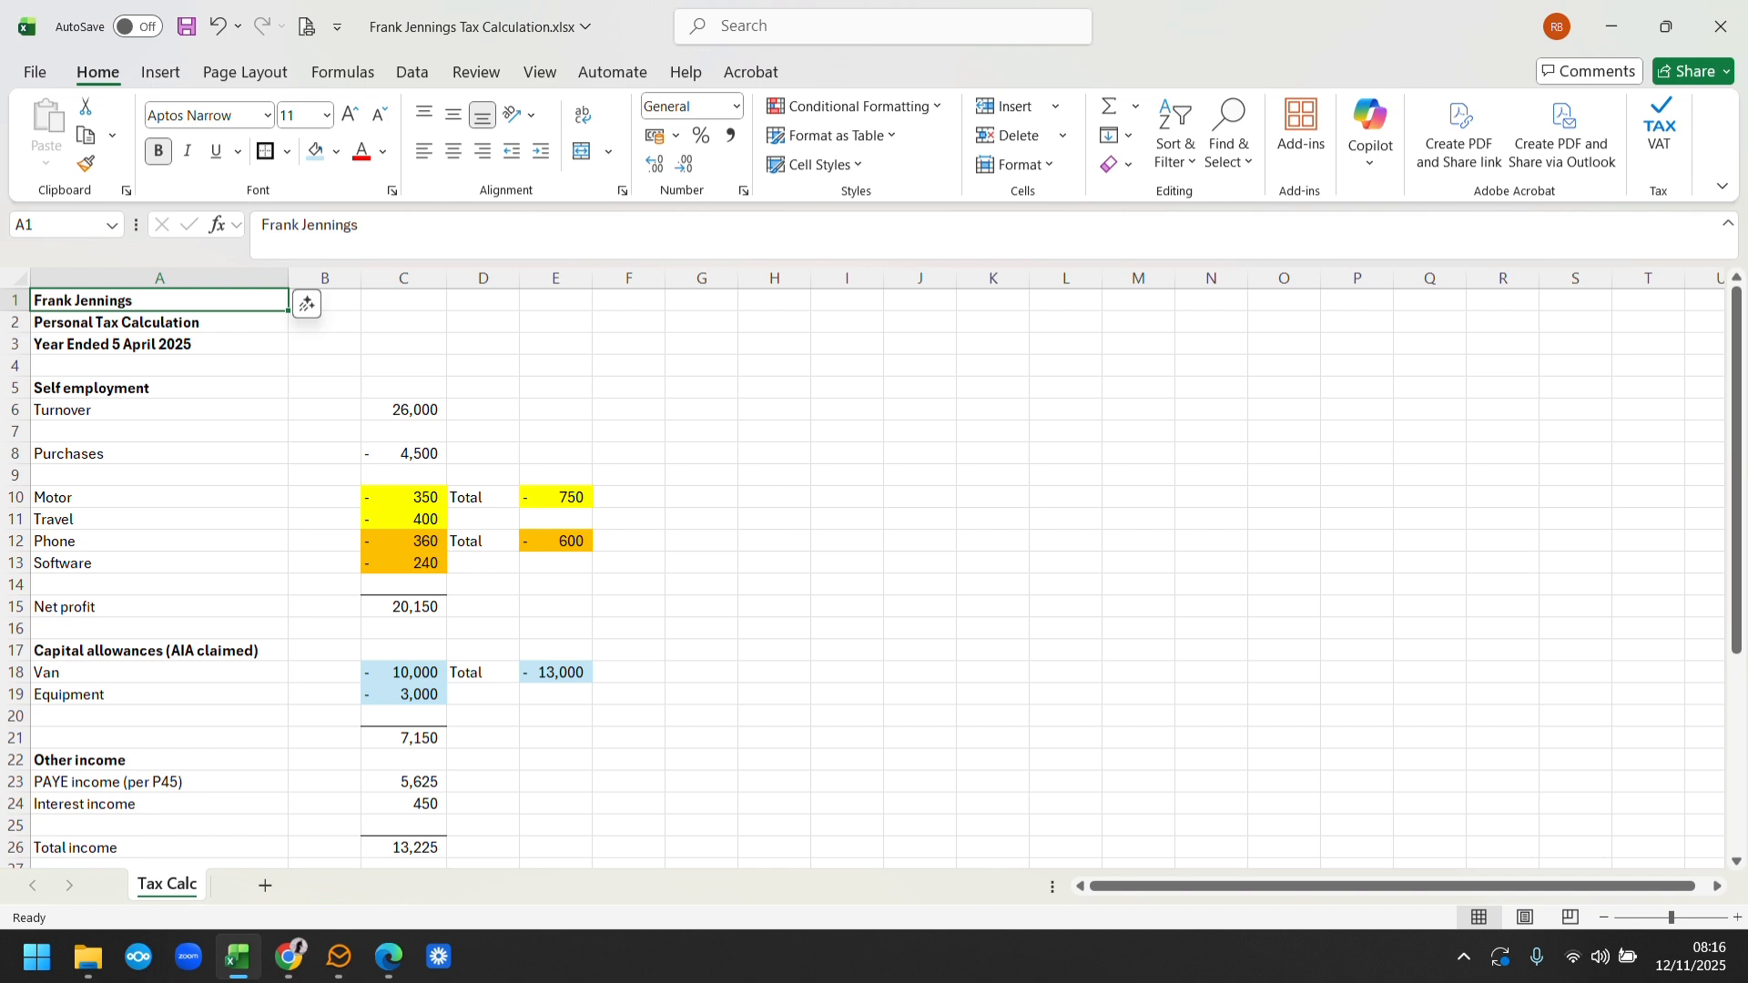
click(299, 961)
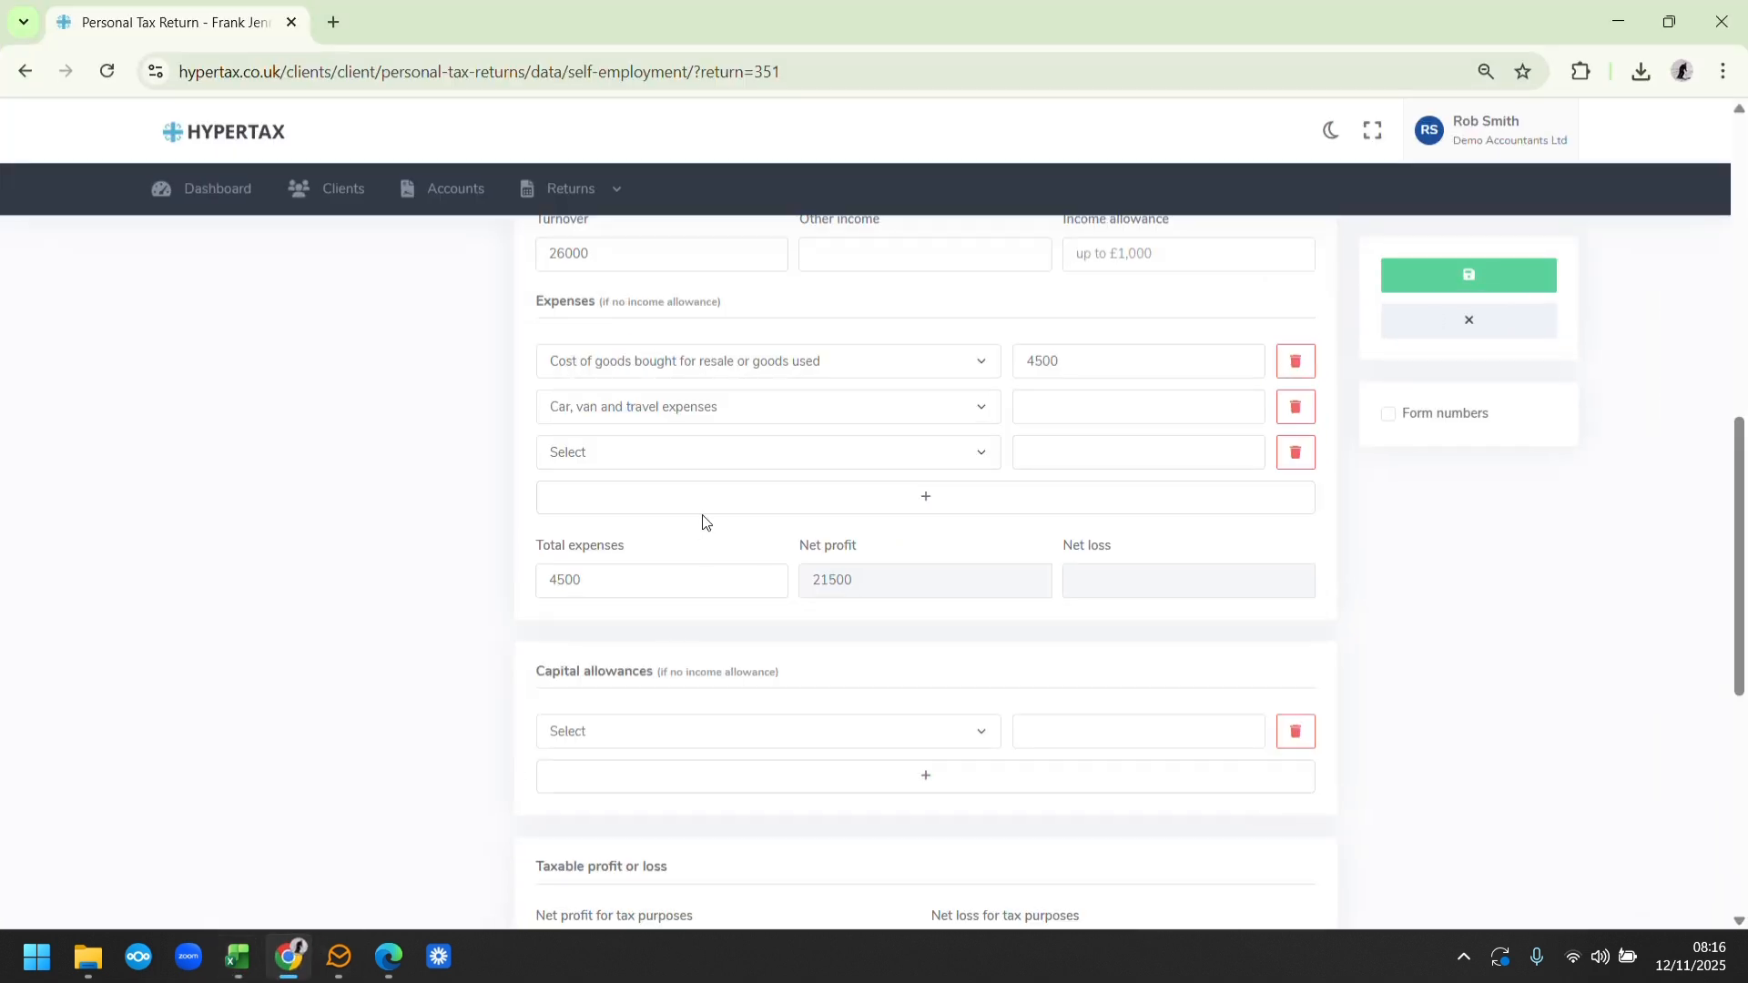
text(750)
Record phone, fax, stationery and other office costs of 600 in the third expense row, using the spreadsheet's total
click(307, 974)
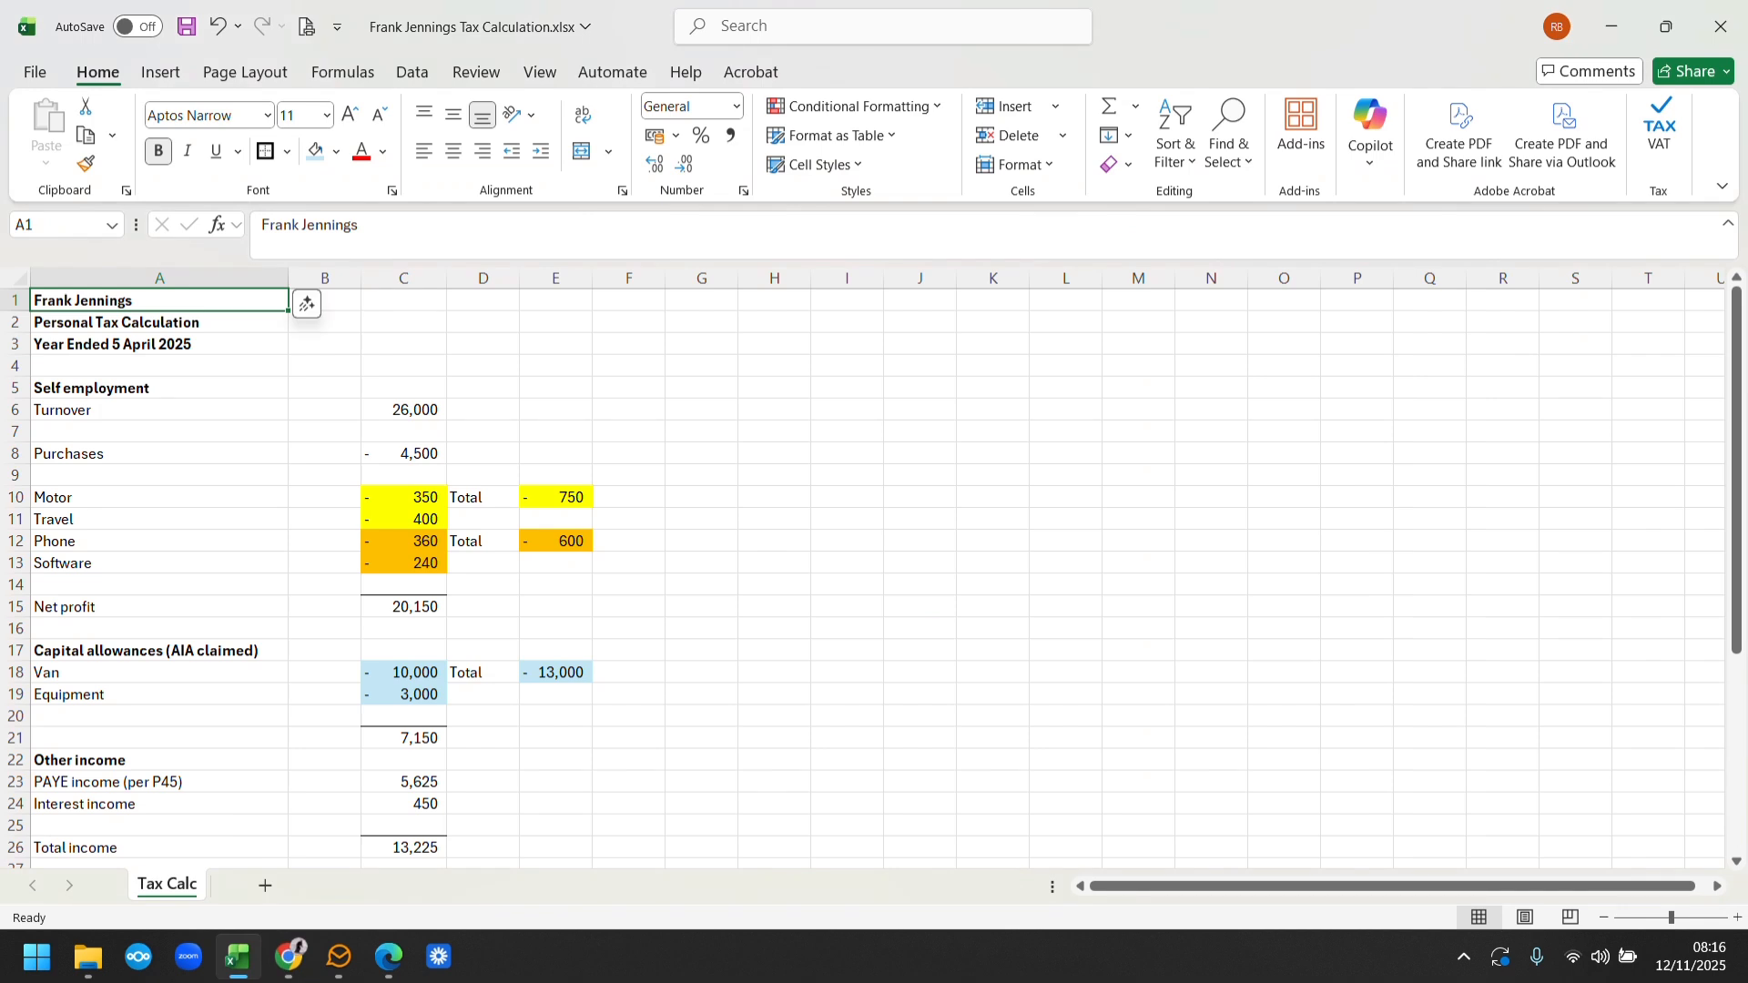
click(290, 958)
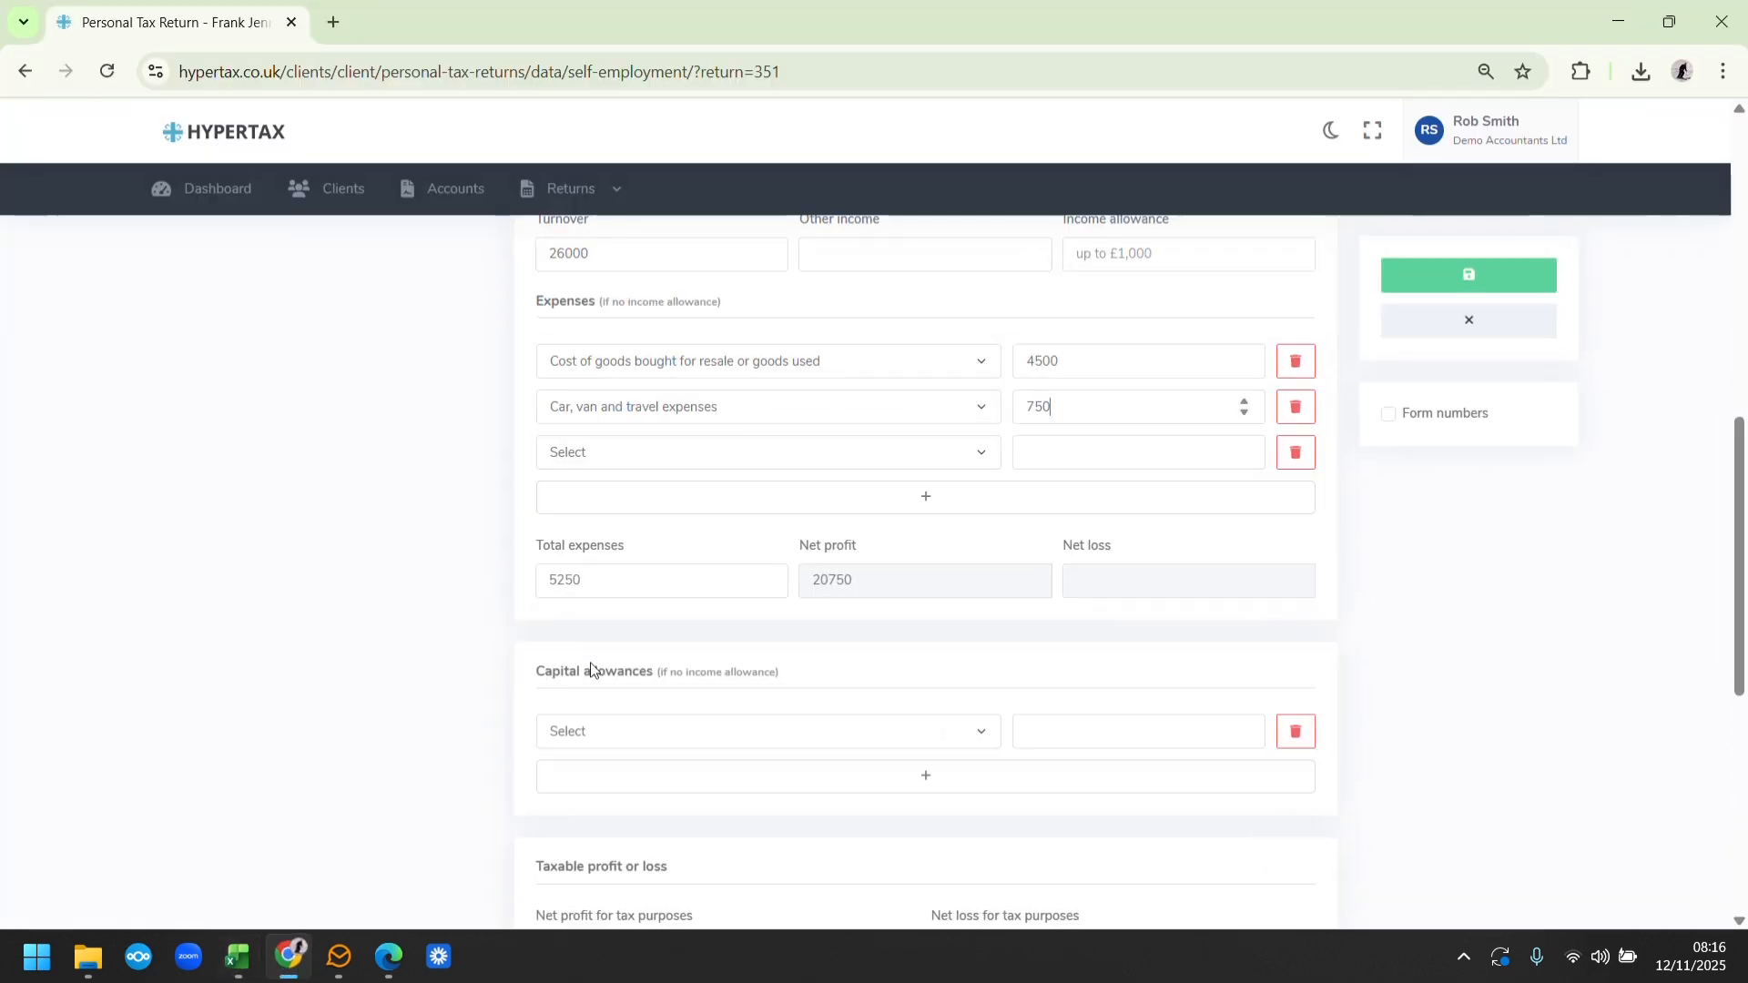
click(790, 455)
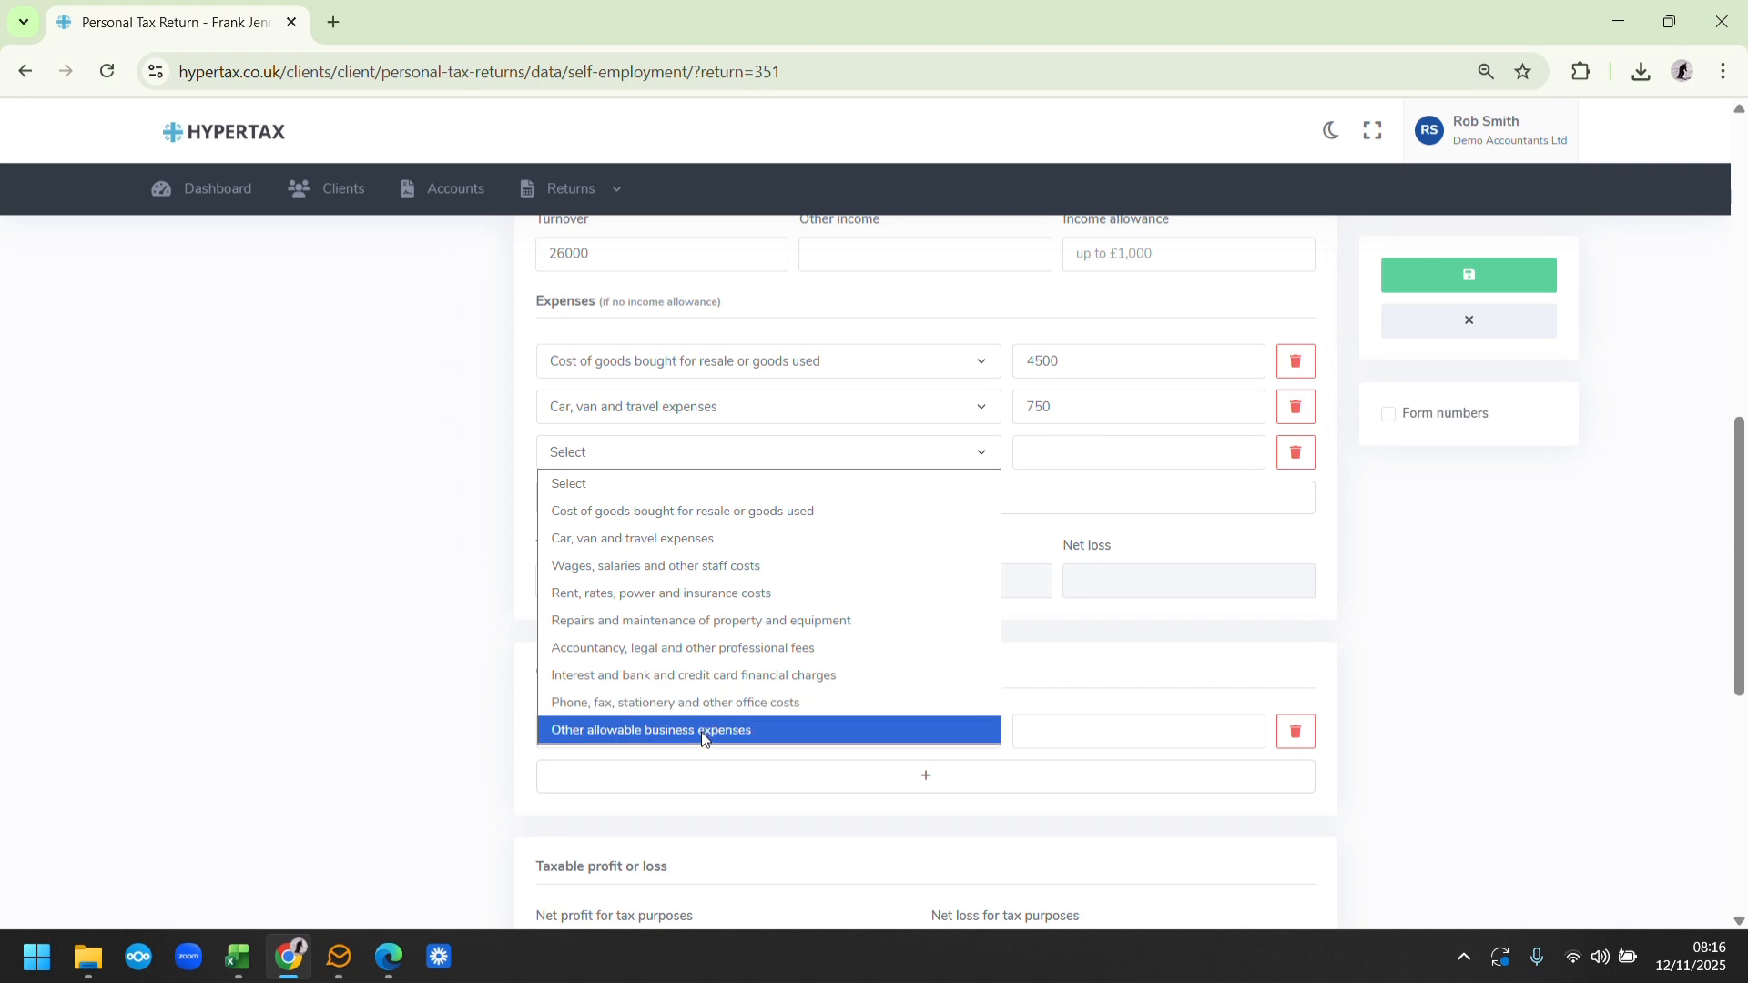
click(684, 708)
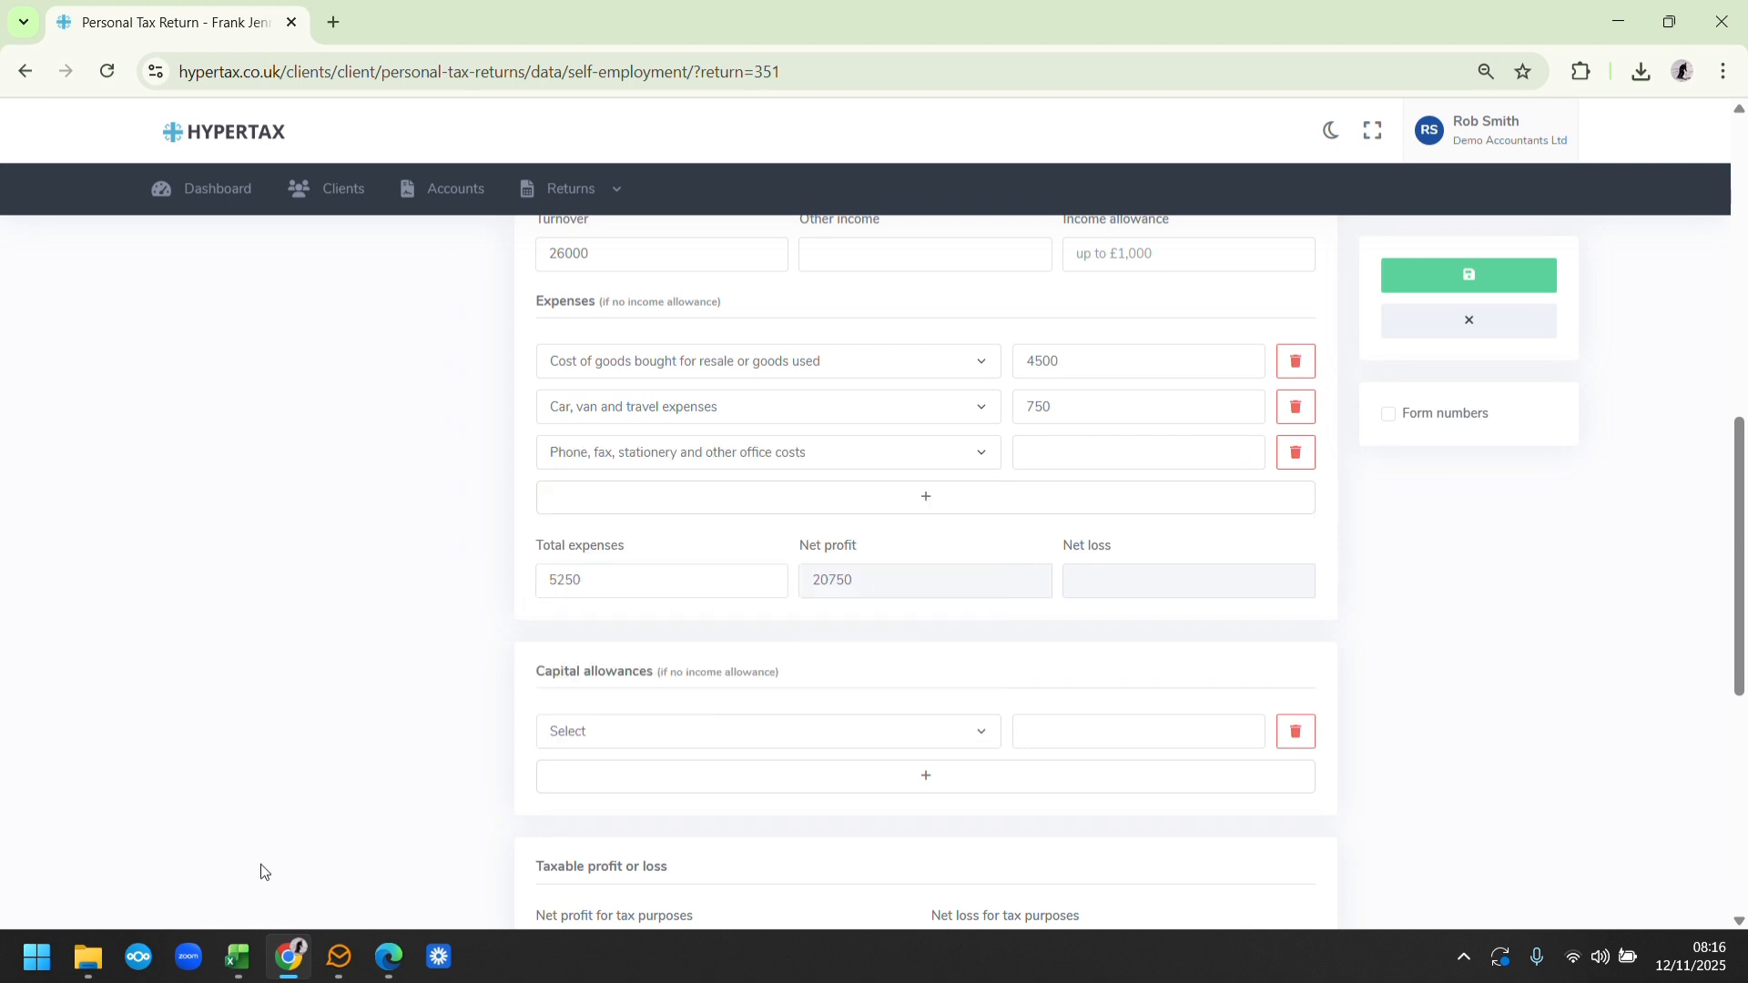
click(289, 970)
click(288, 969)
text(600)
Claim an Annual Investment Allowance of 13000 under capital allowances and compare the taxable profit with the Excel calculation
click(858, 733)
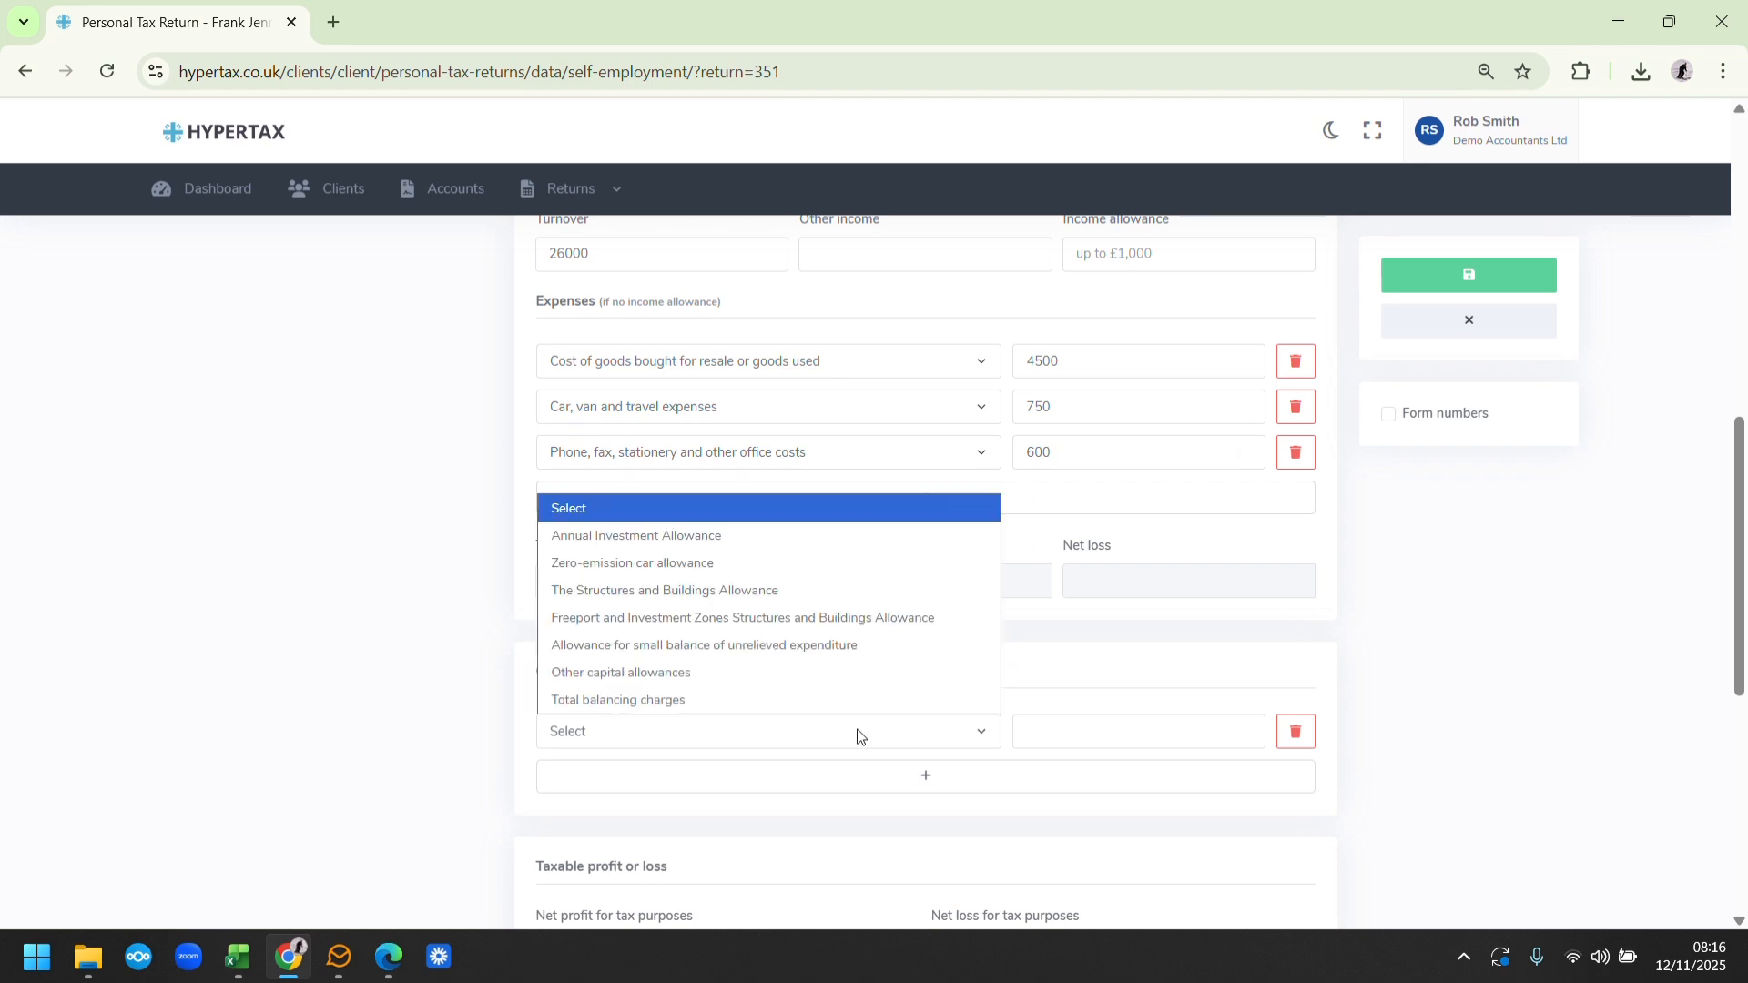
click(667, 542)
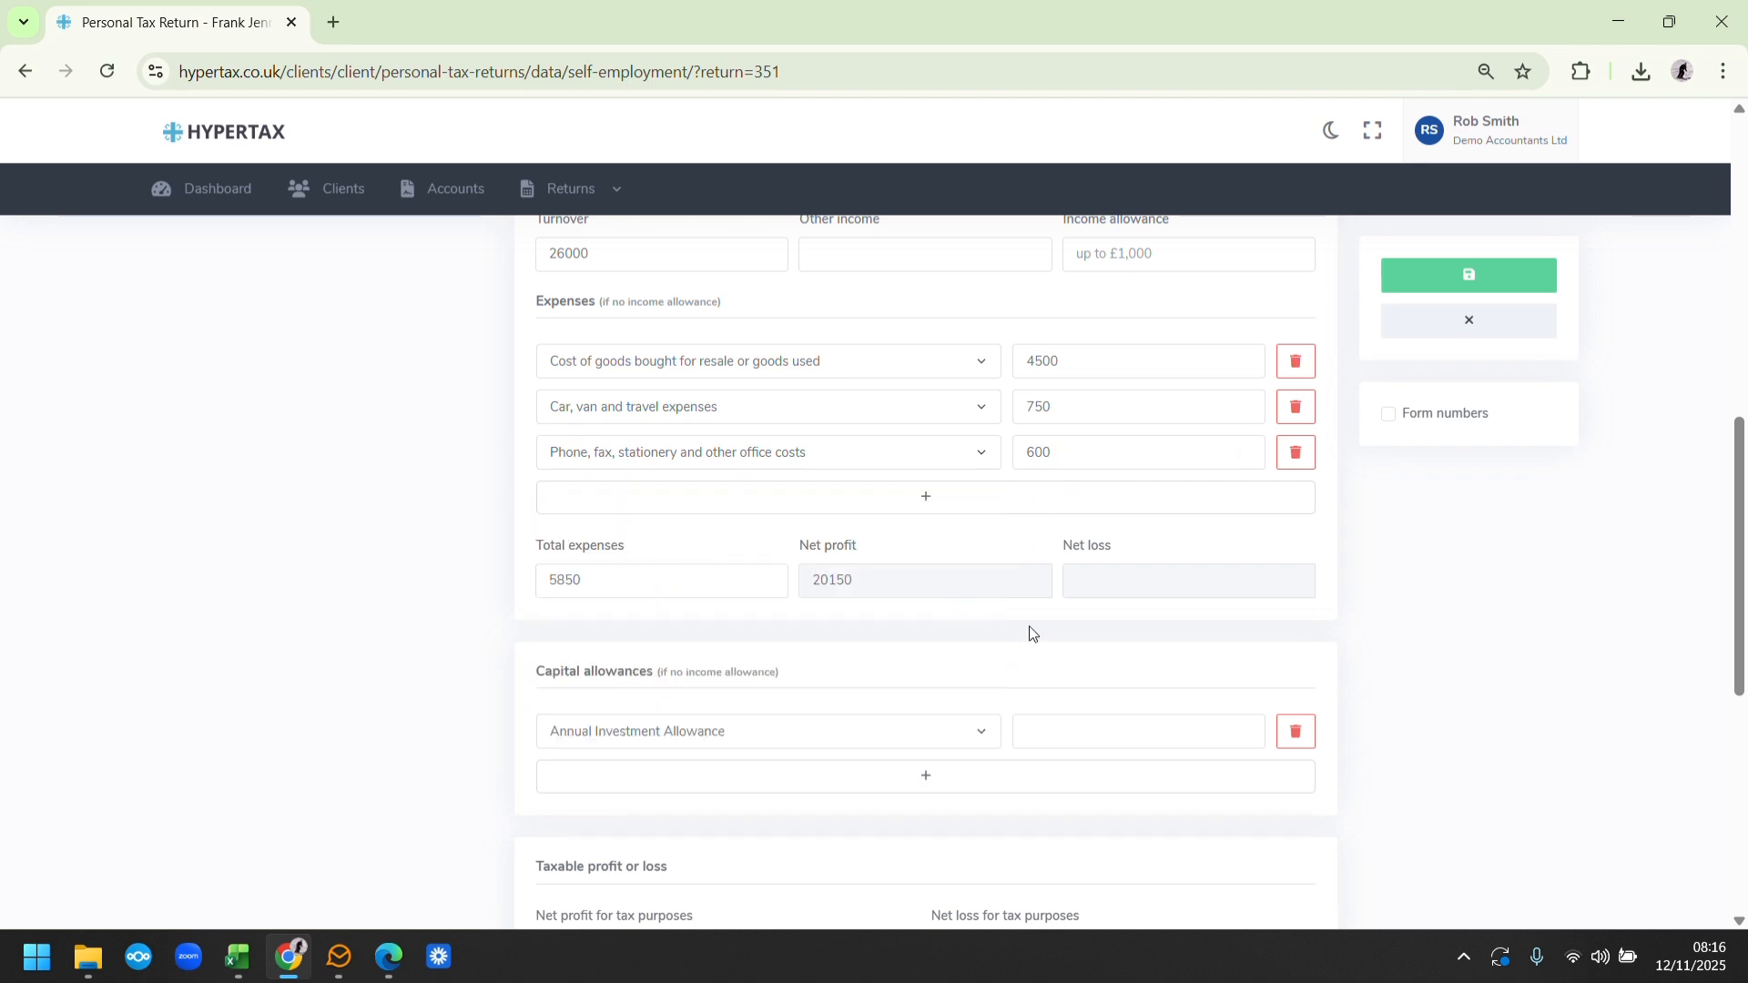
text(13000)
drag(1742, 546, 1745, 668)
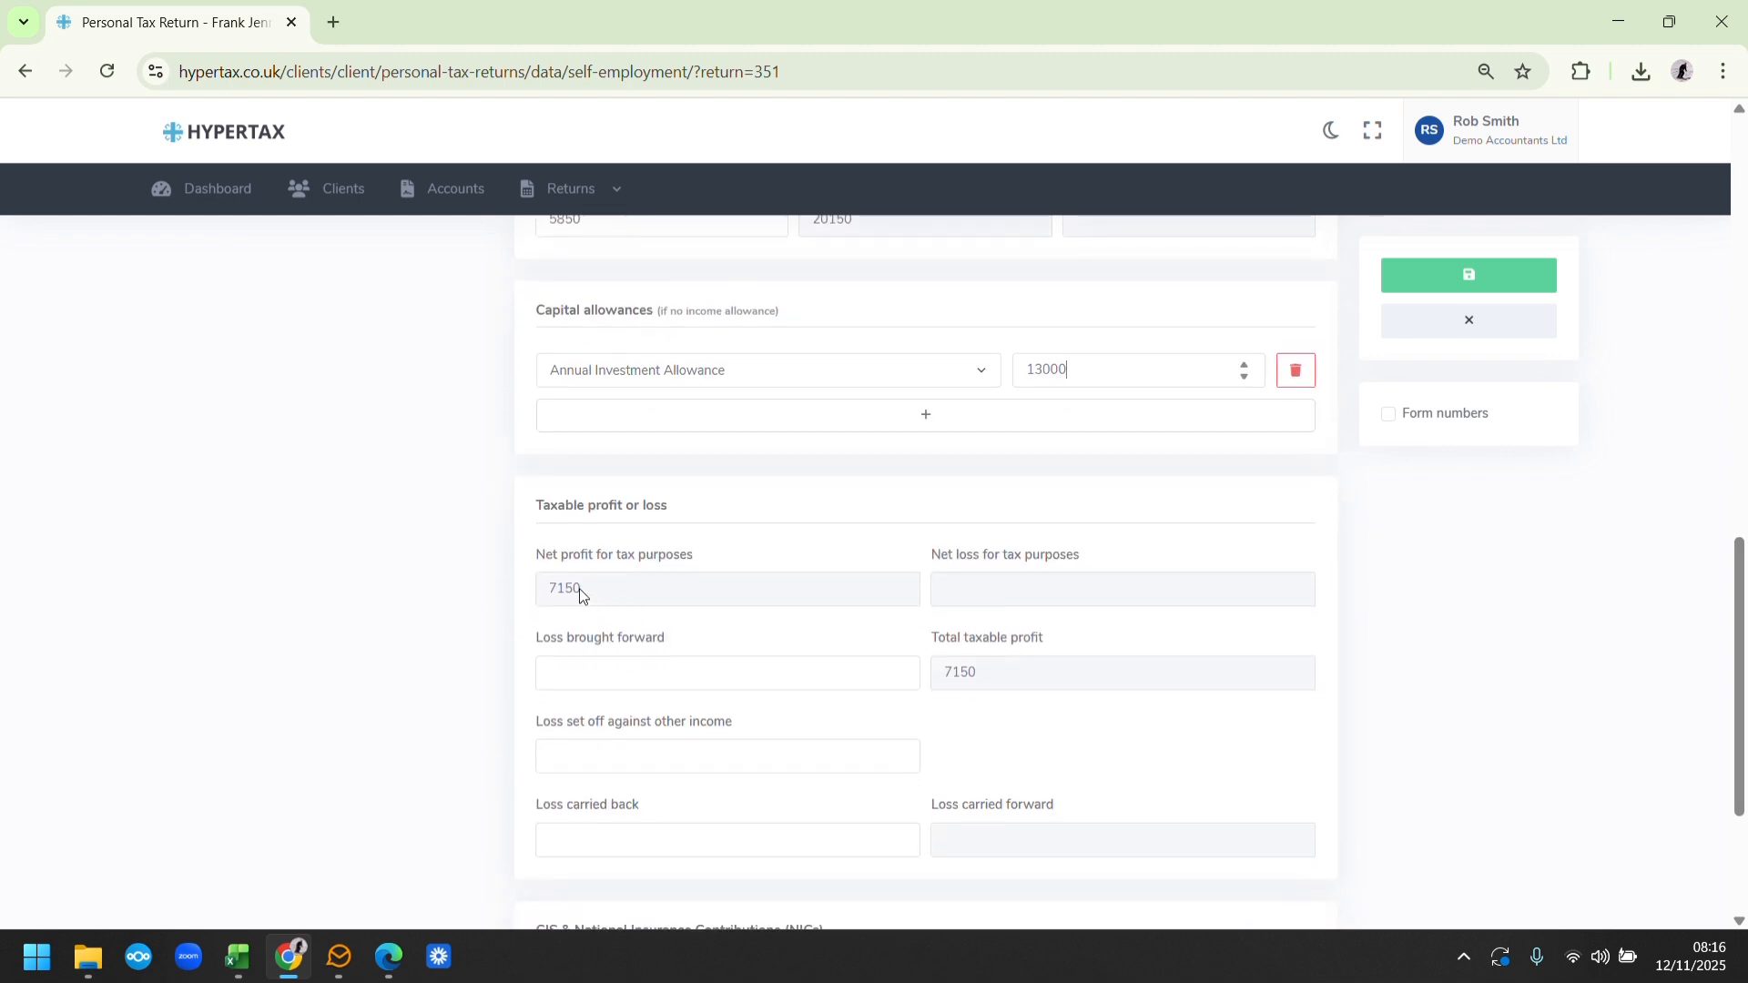
click(296, 958)
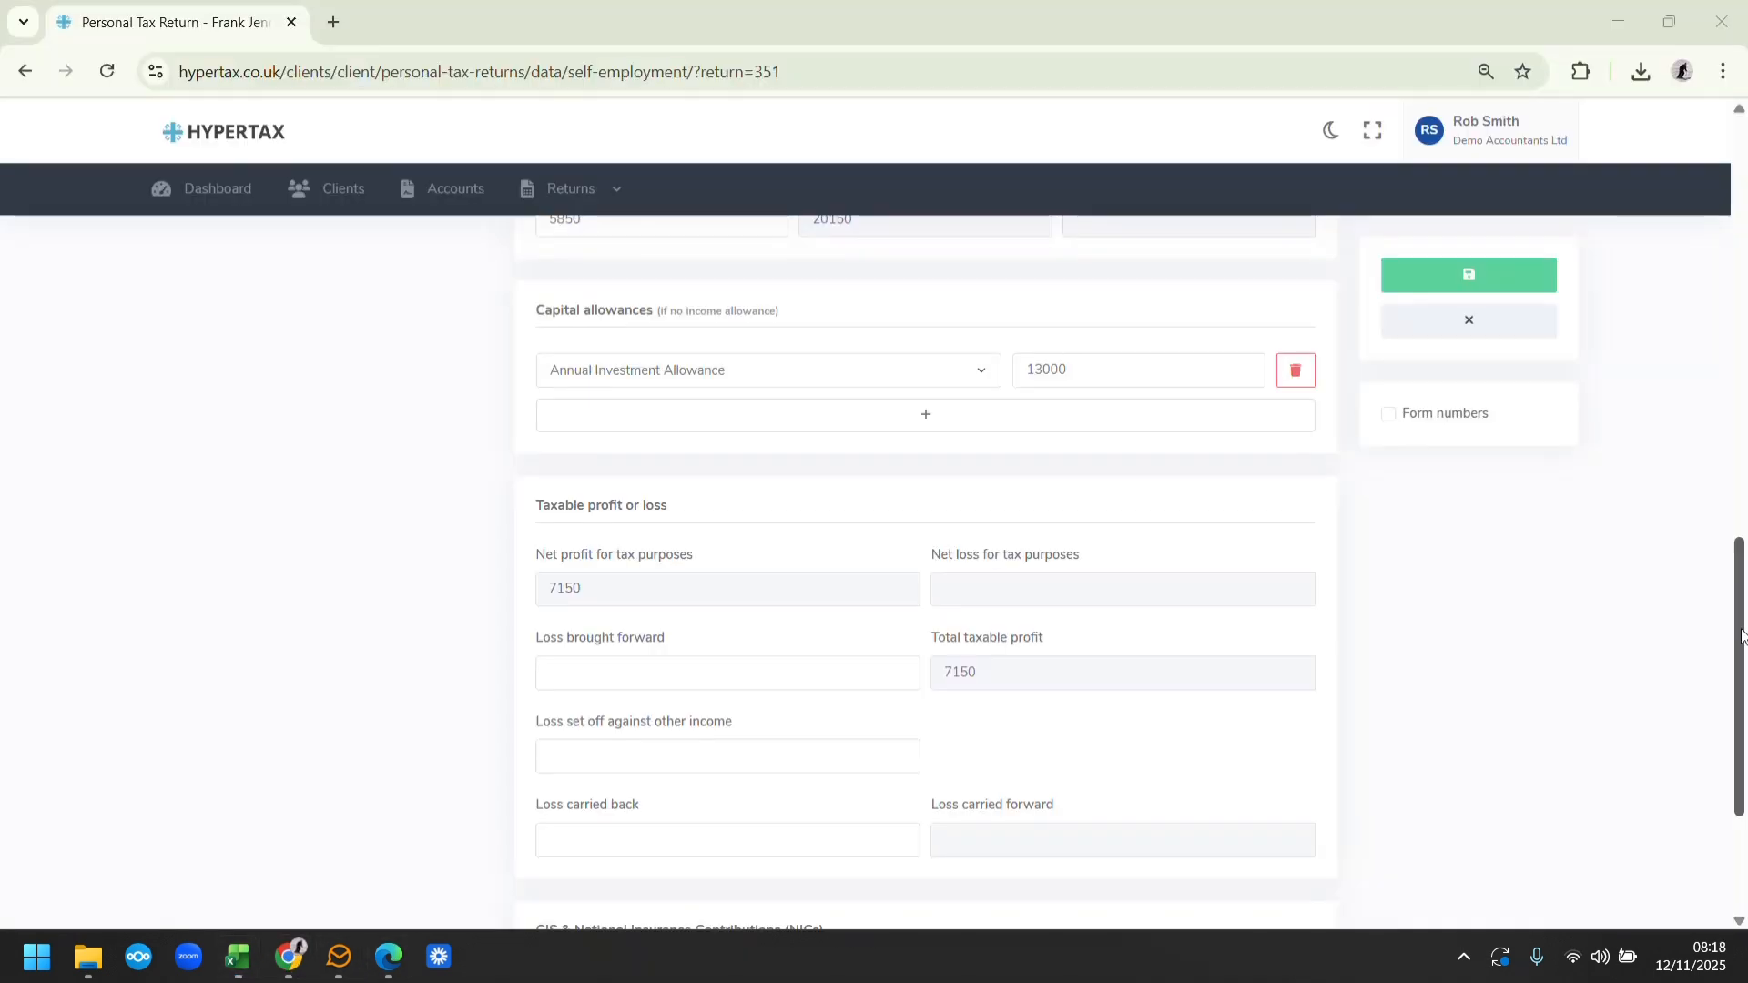
Start an employment record for Tesco, entering its PAYE tax reference and the spreadsheet's PAYE income of 5625 as pay before tax
drag(1745, 637, 1745, 168)
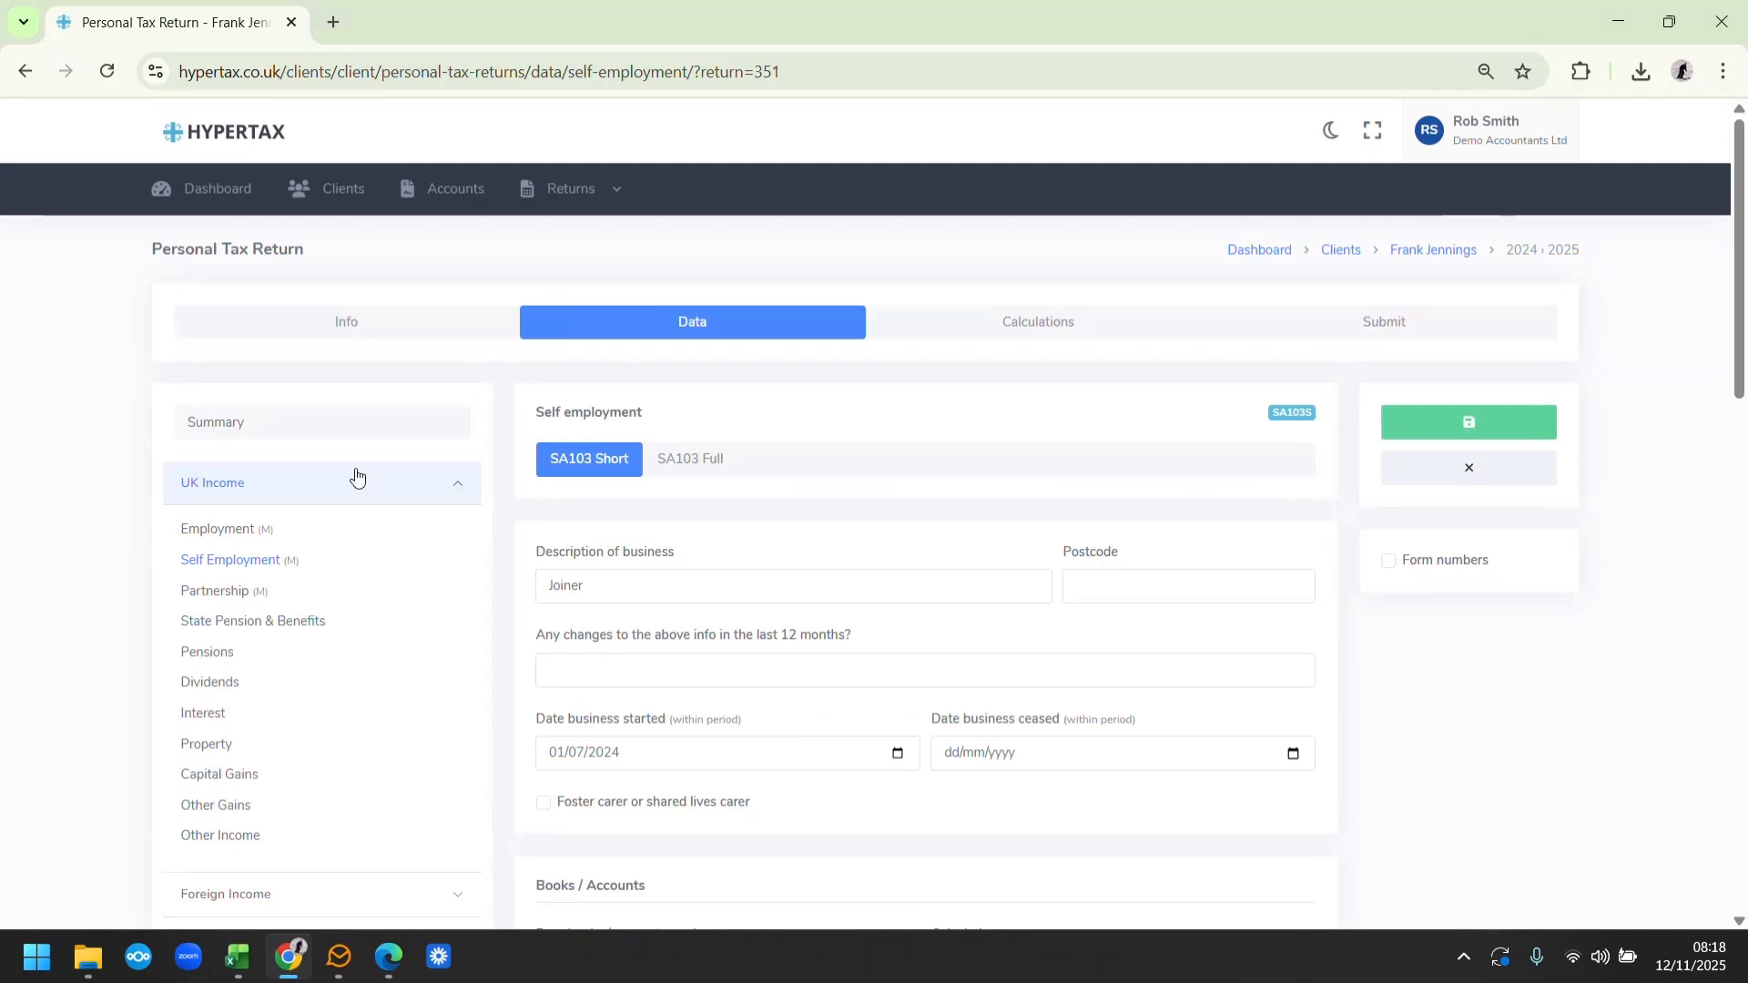
click(214, 542)
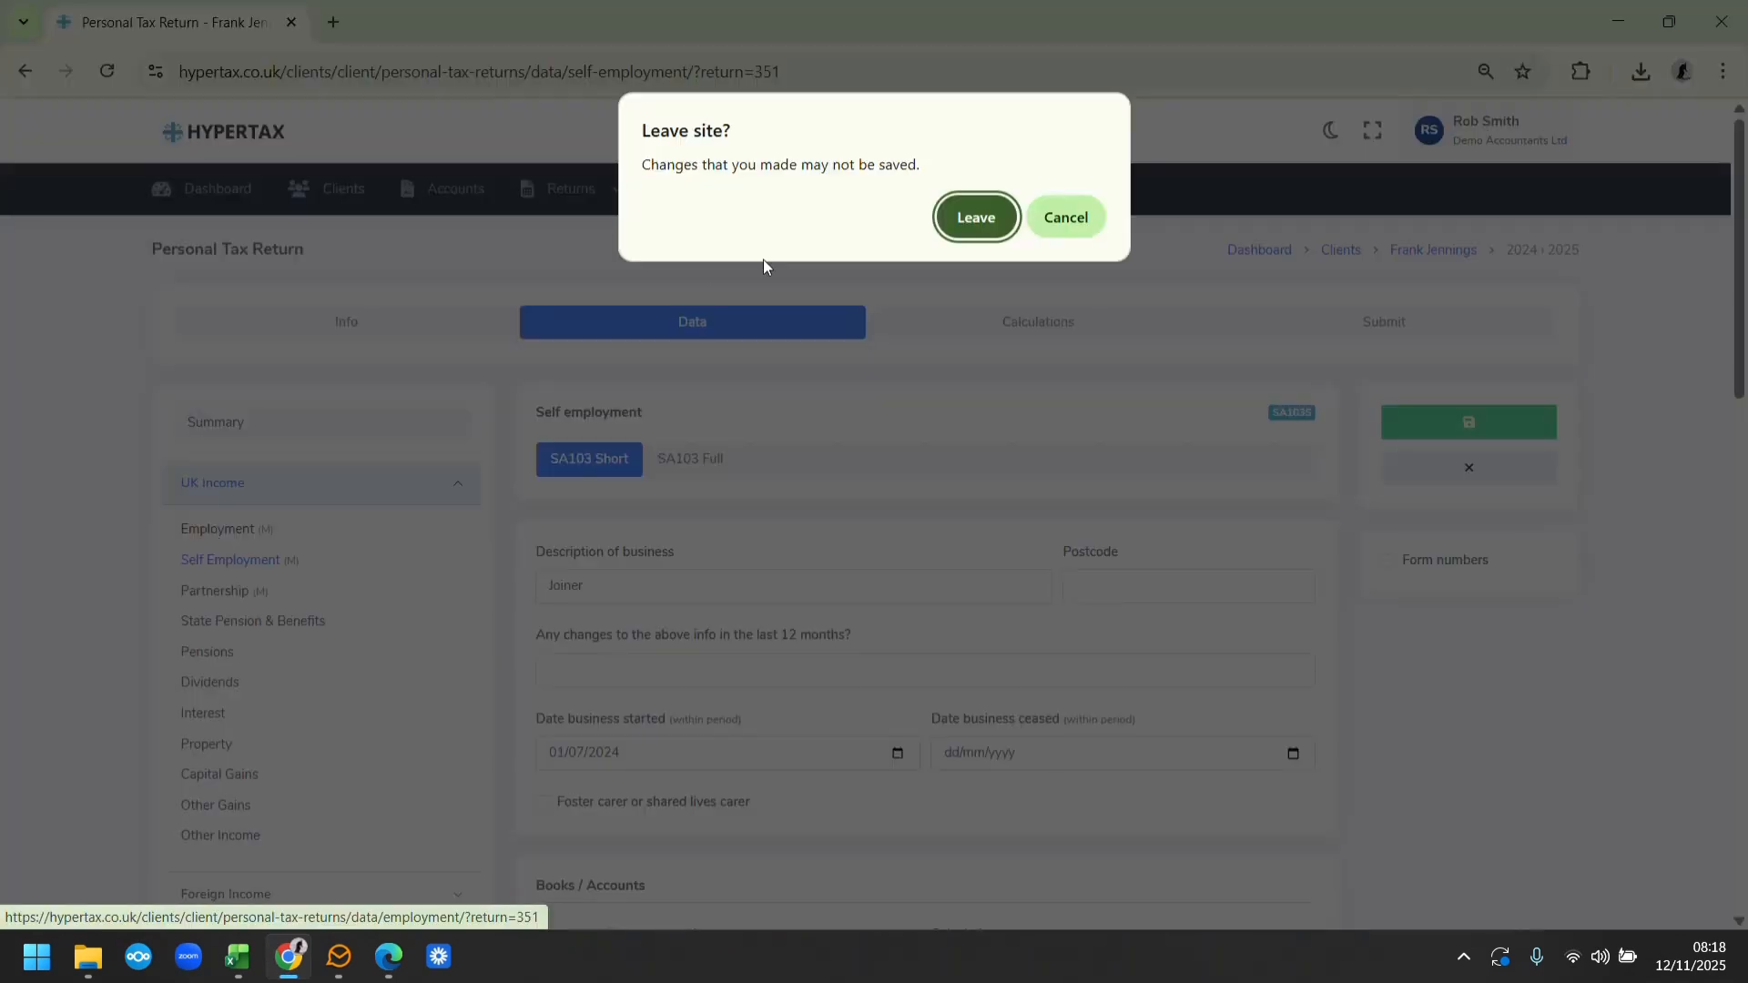
click(970, 218)
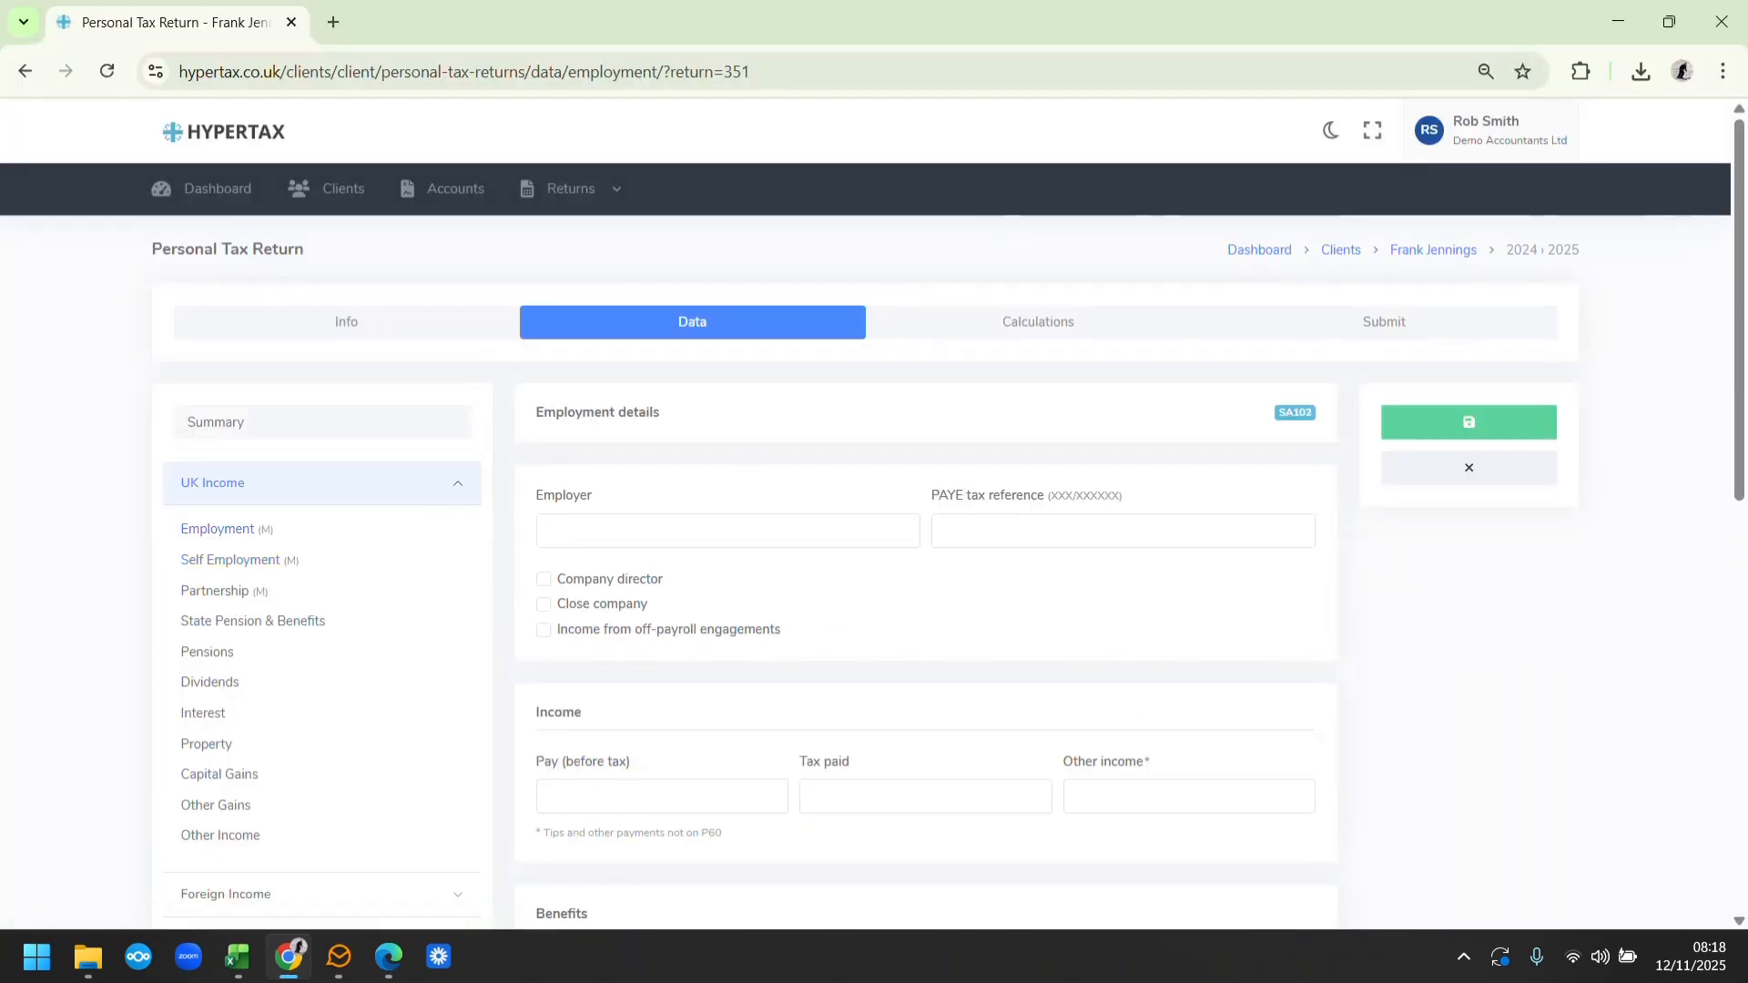
text(Tesco)
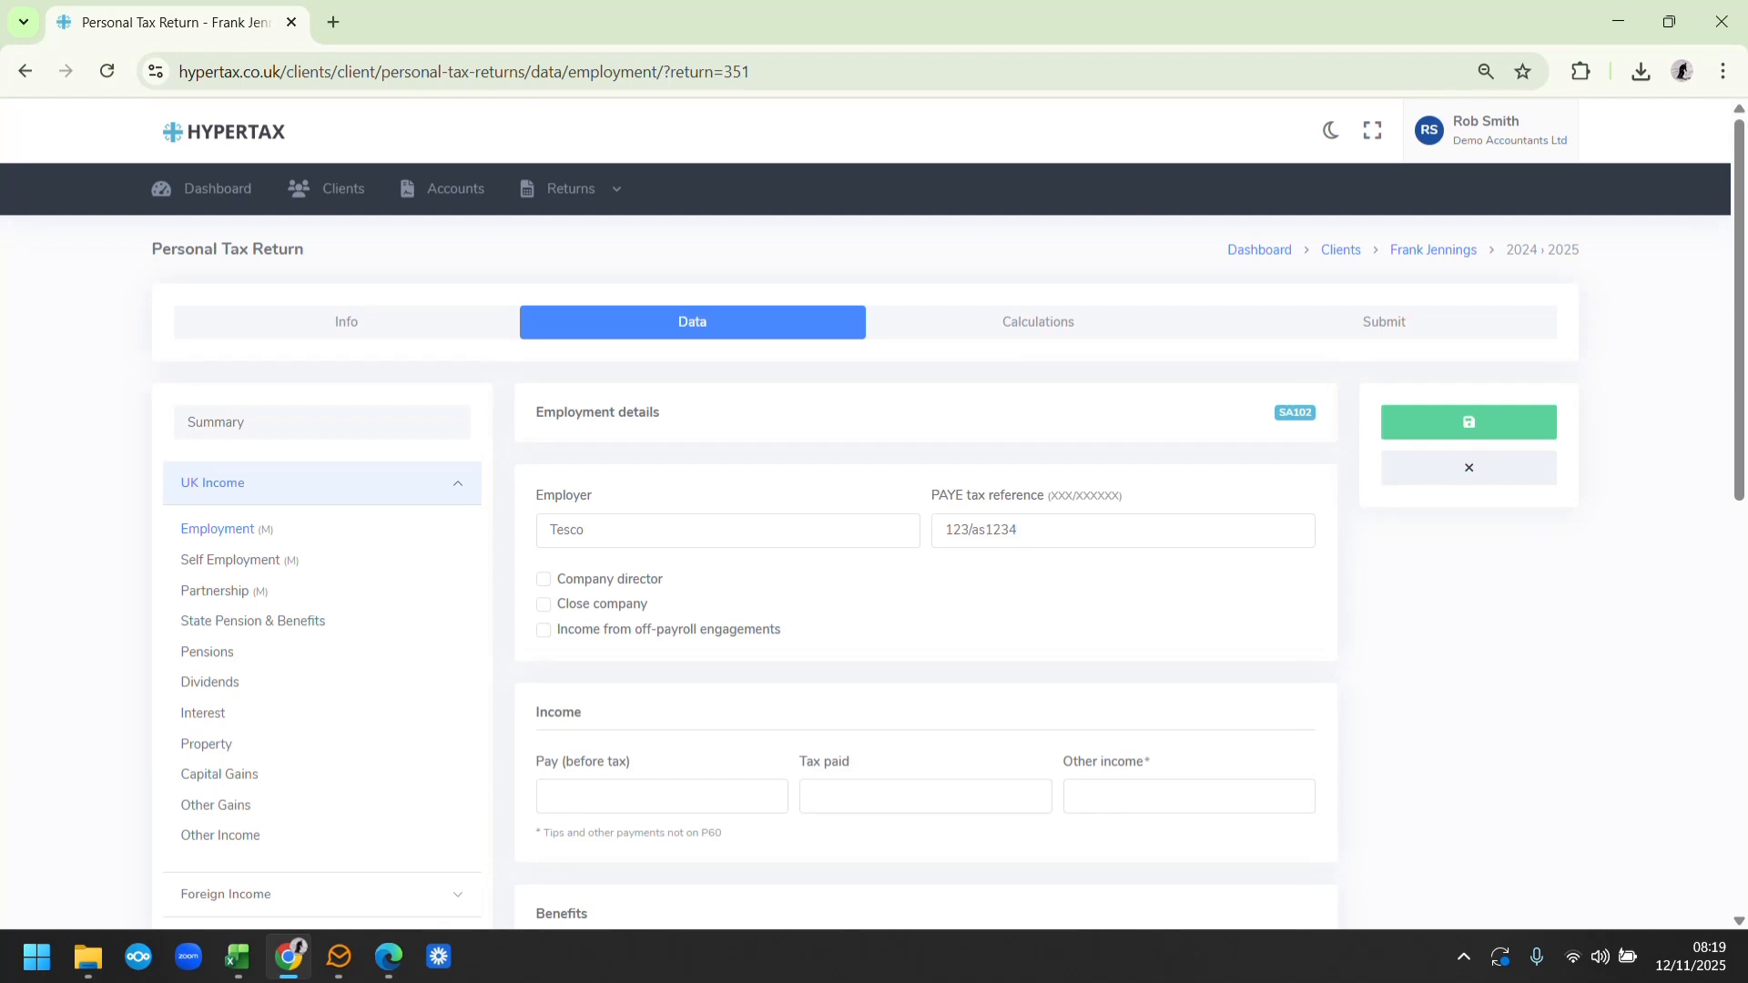
click(290, 958)
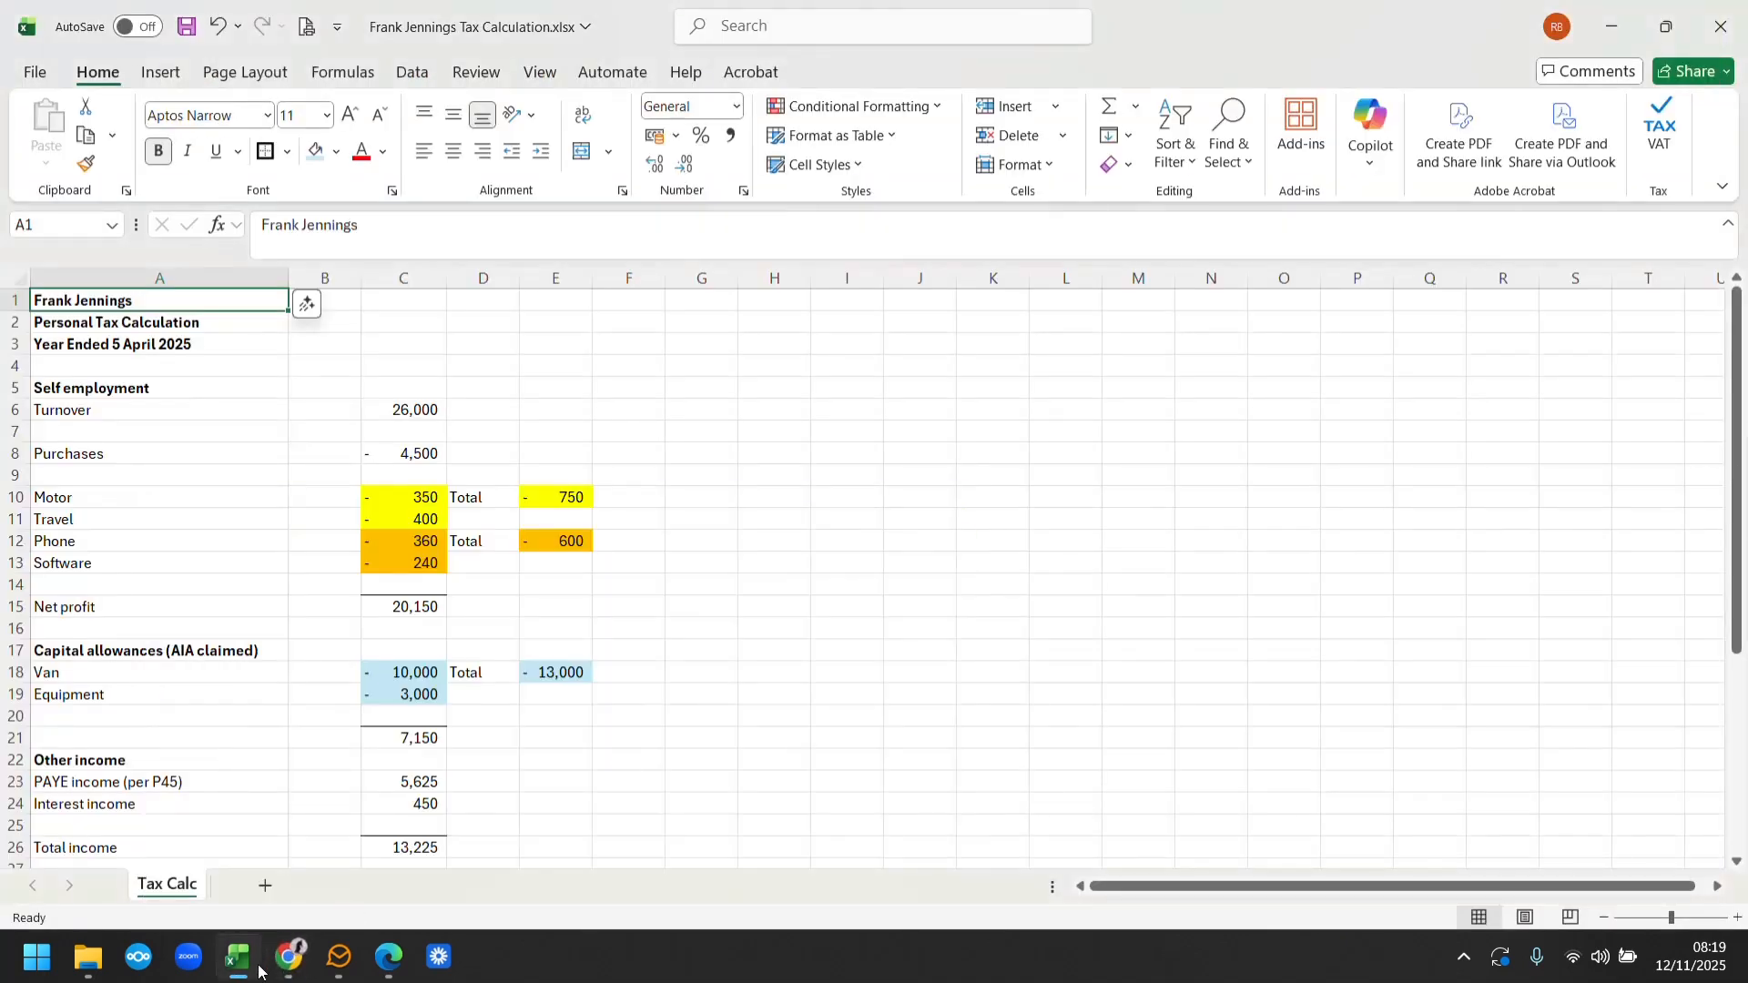
click(287, 956)
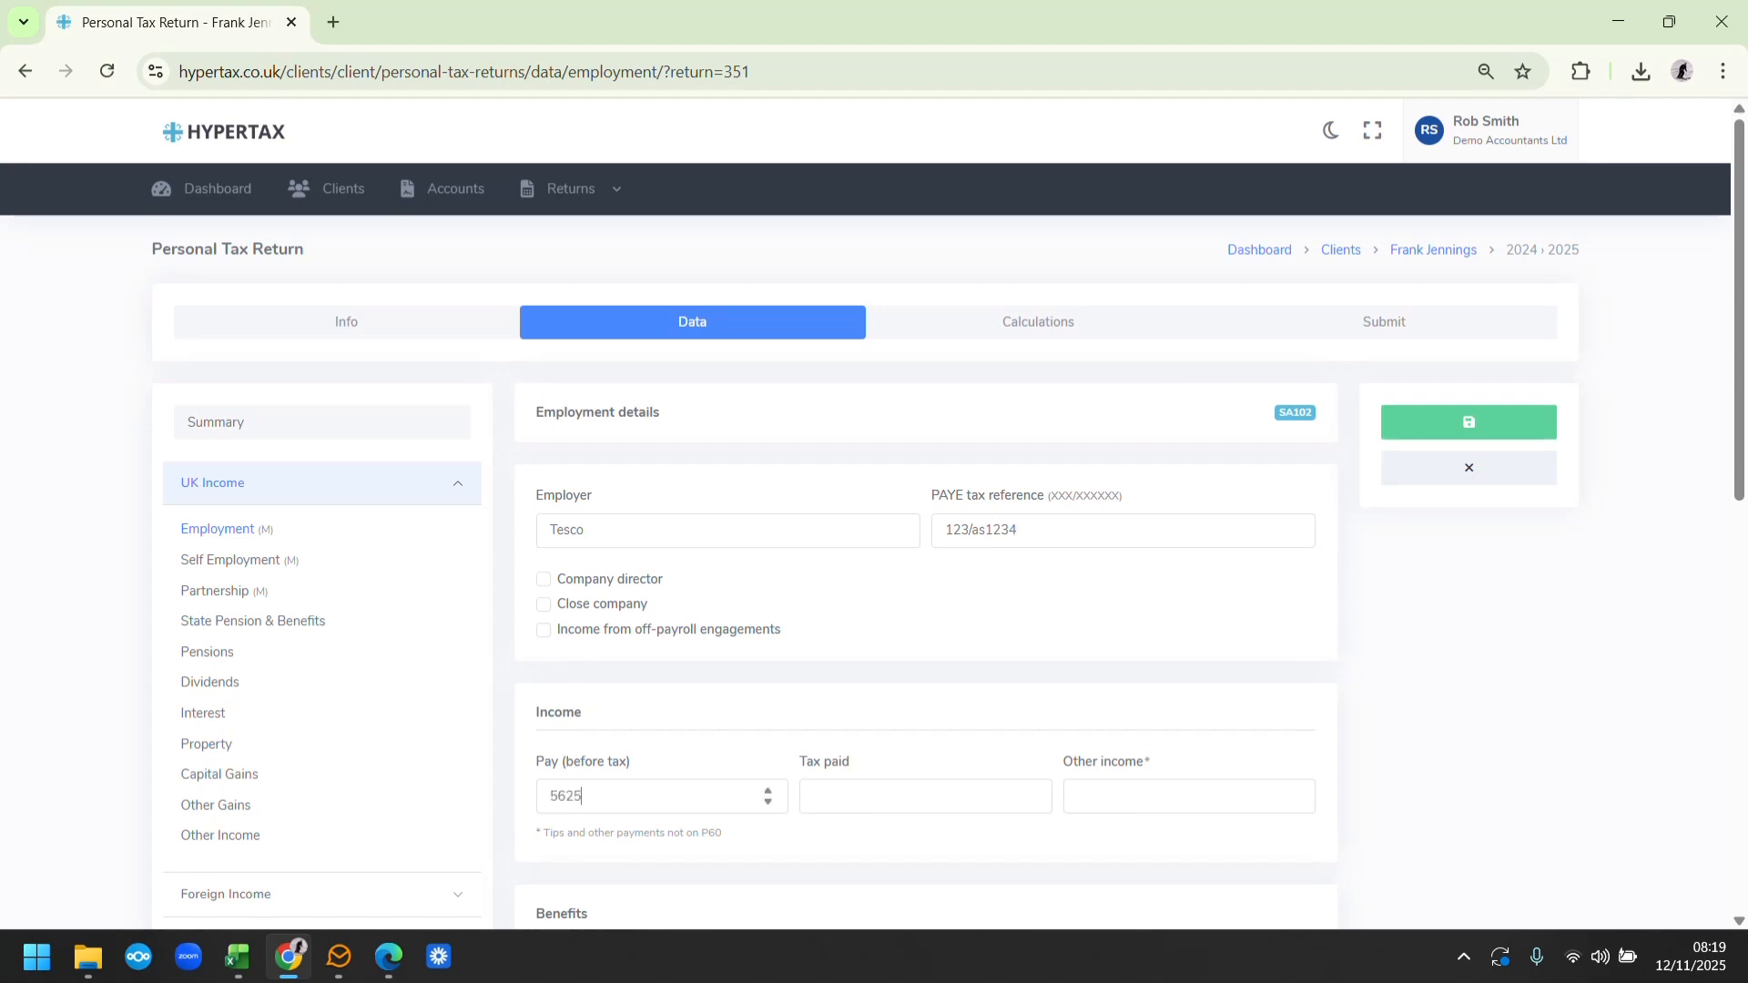
Set the tax paid on the Tesco employment to 497, rounding up the spreadsheet's figure, and save the employment record
click(290, 957)
drag(1735, 517, 1743, 729)
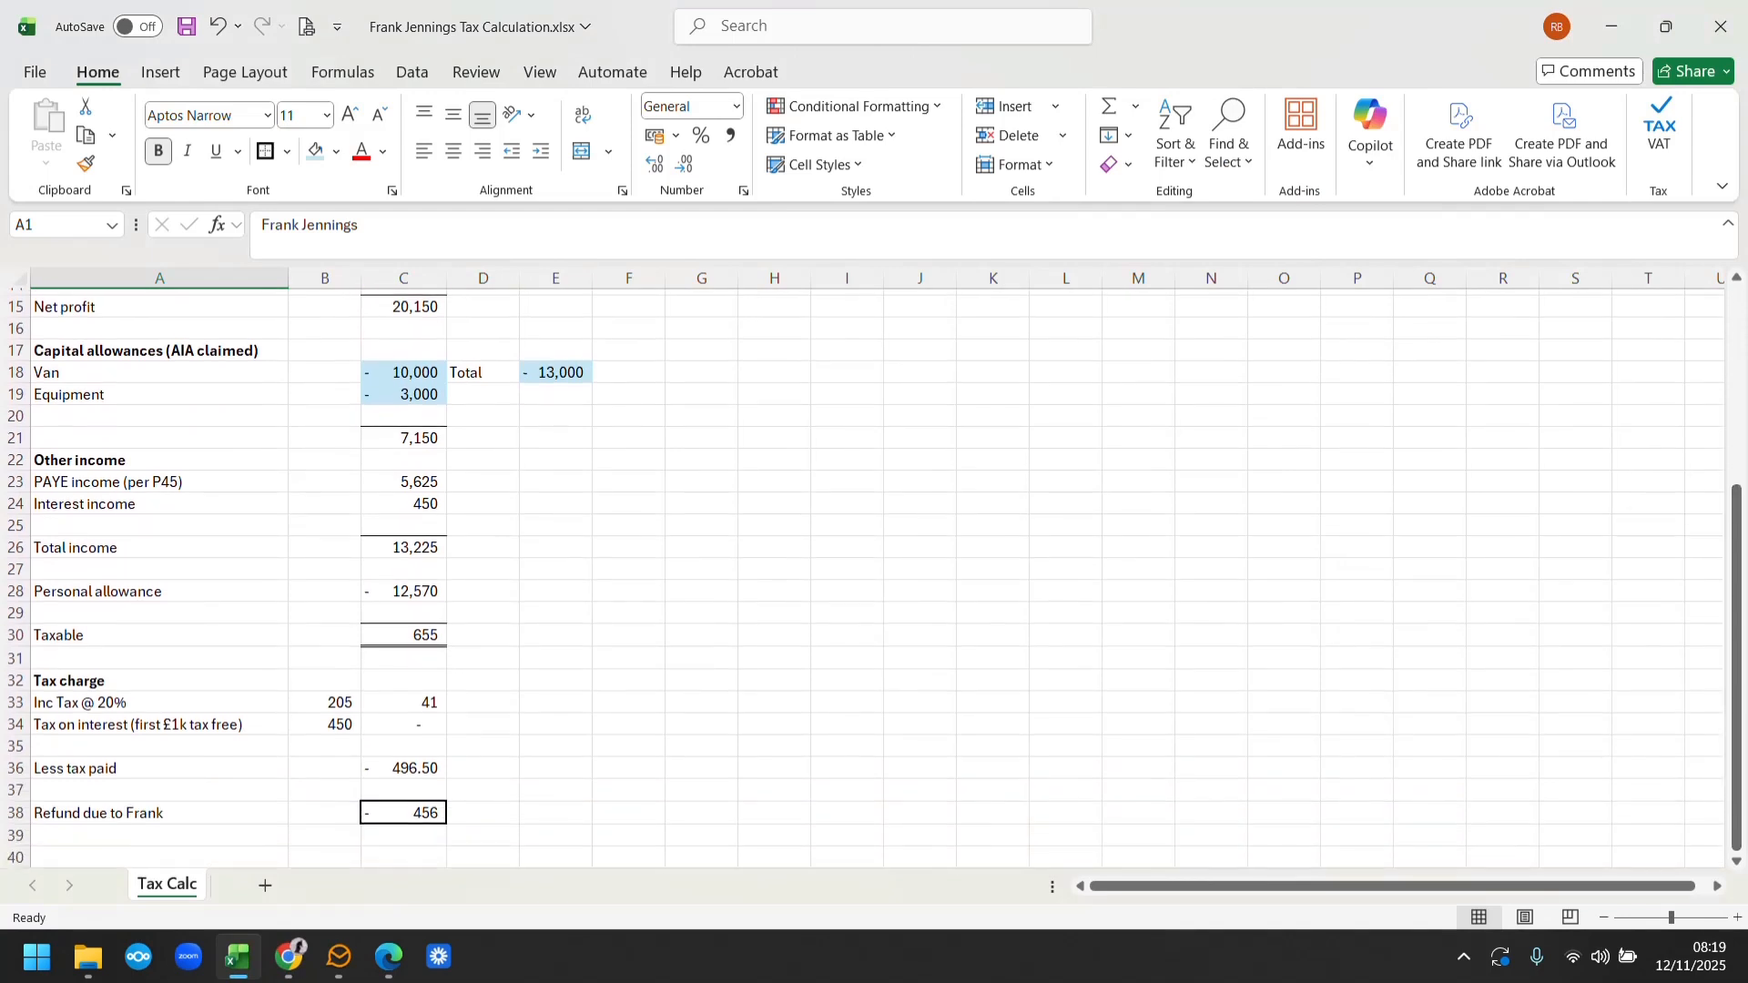
click(290, 957)
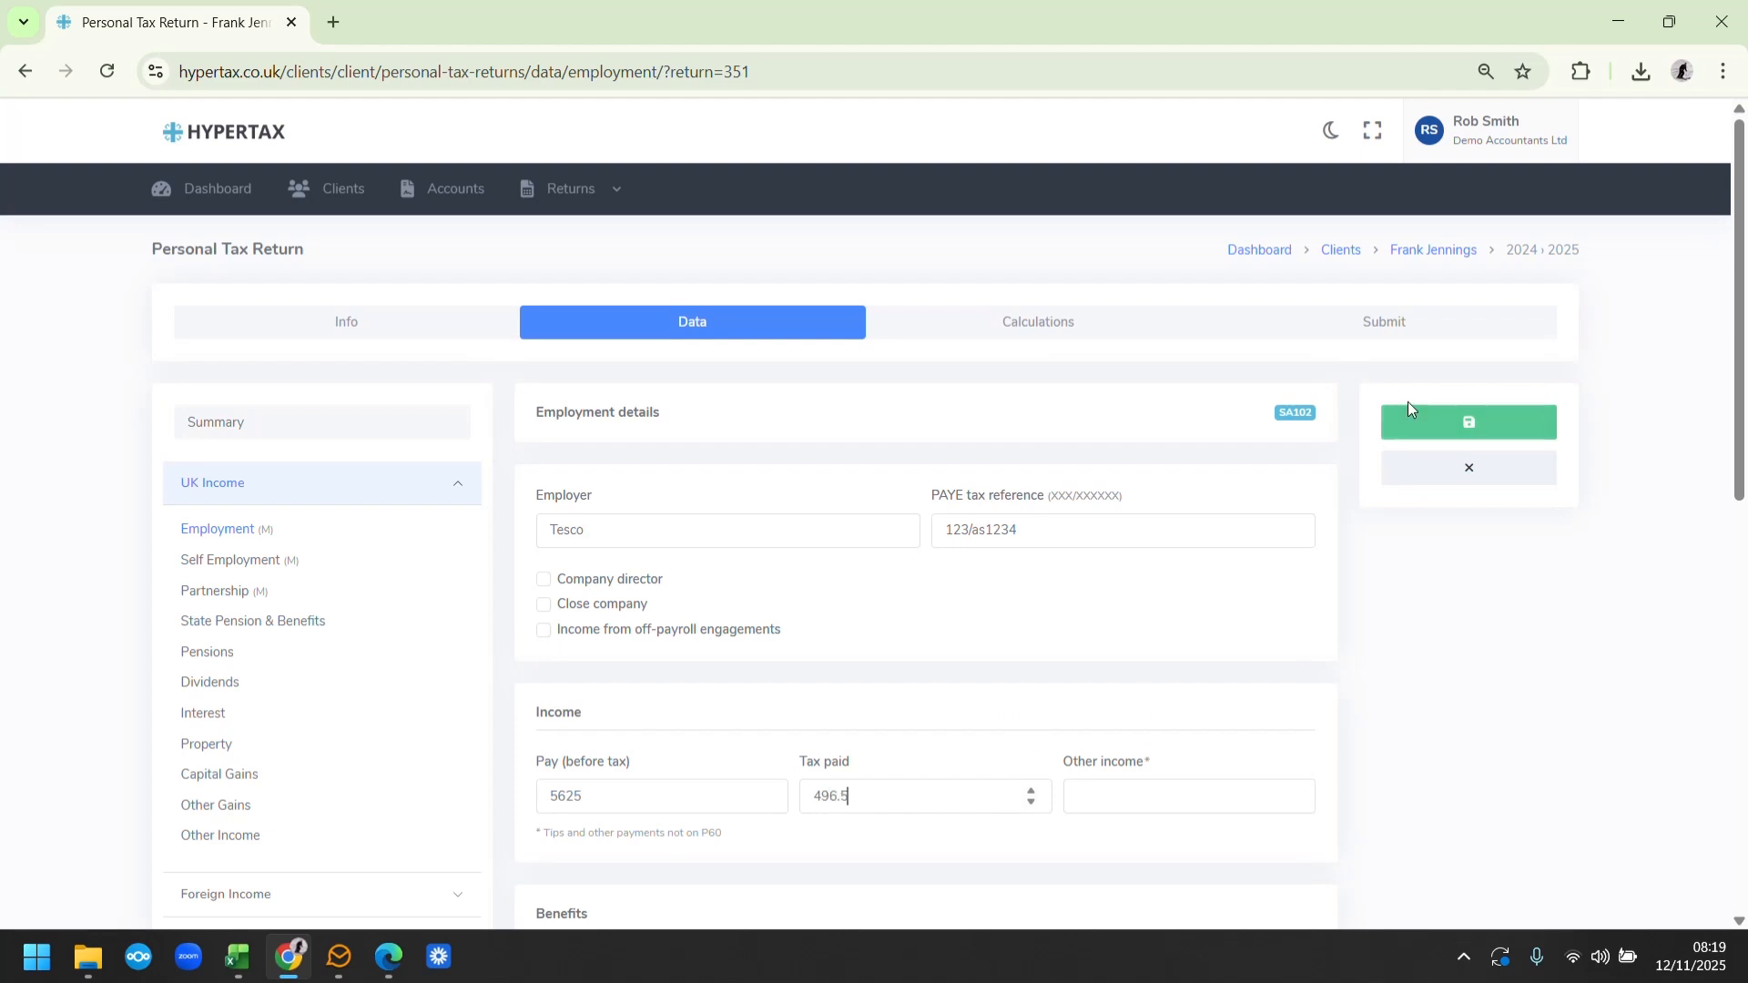
key(BackSpace)
key(BackSpace)
key(BackSpace)
text(7)
click(1420, 423)
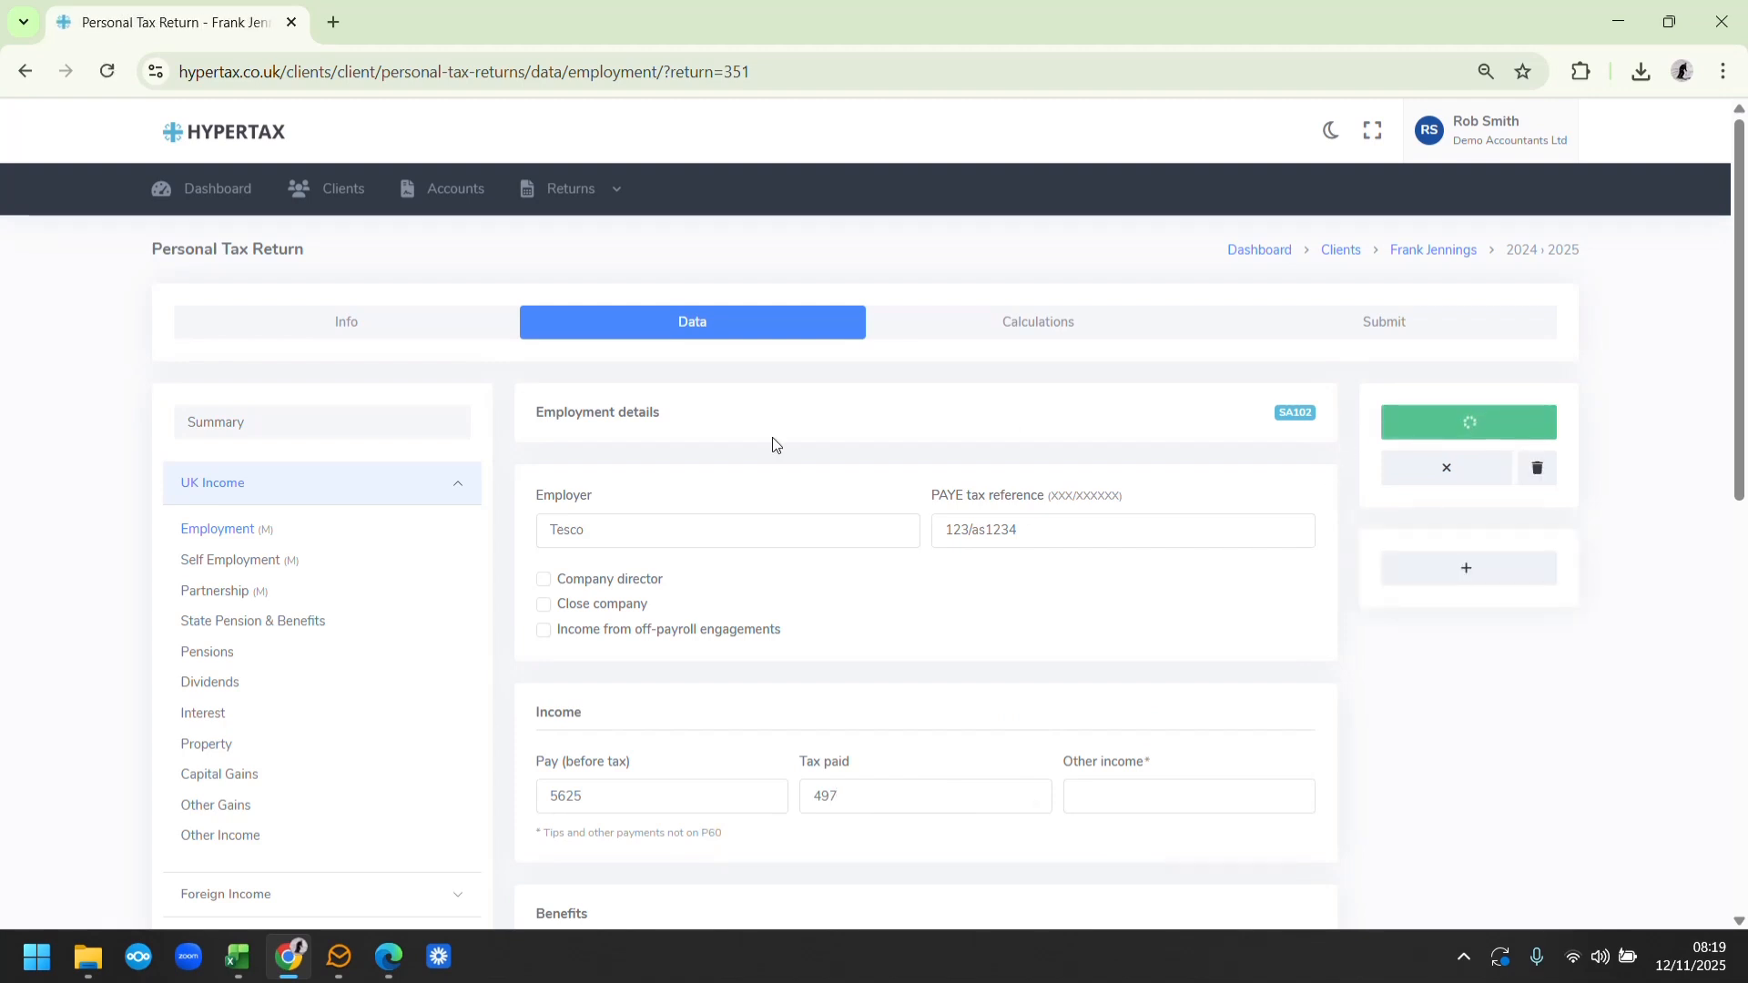
Record untaxed interest described as Bank interest with an amount of 450 and save it
click(210, 716)
click(286, 964)
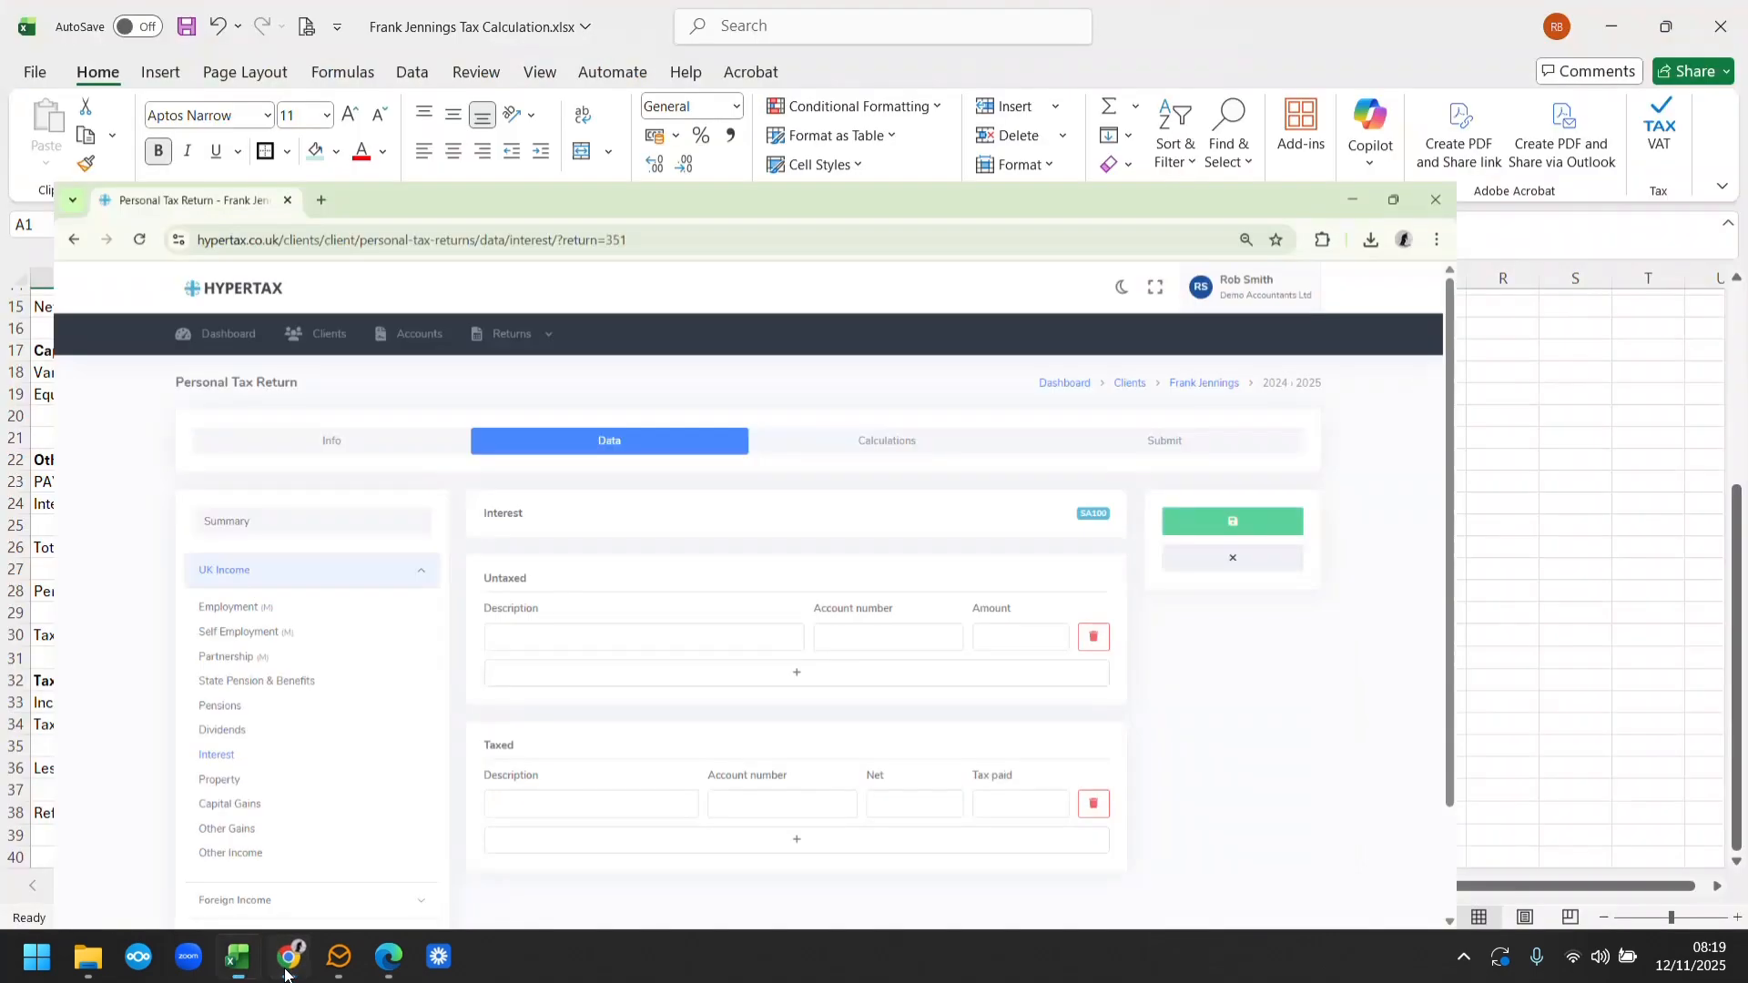
click(286, 972)
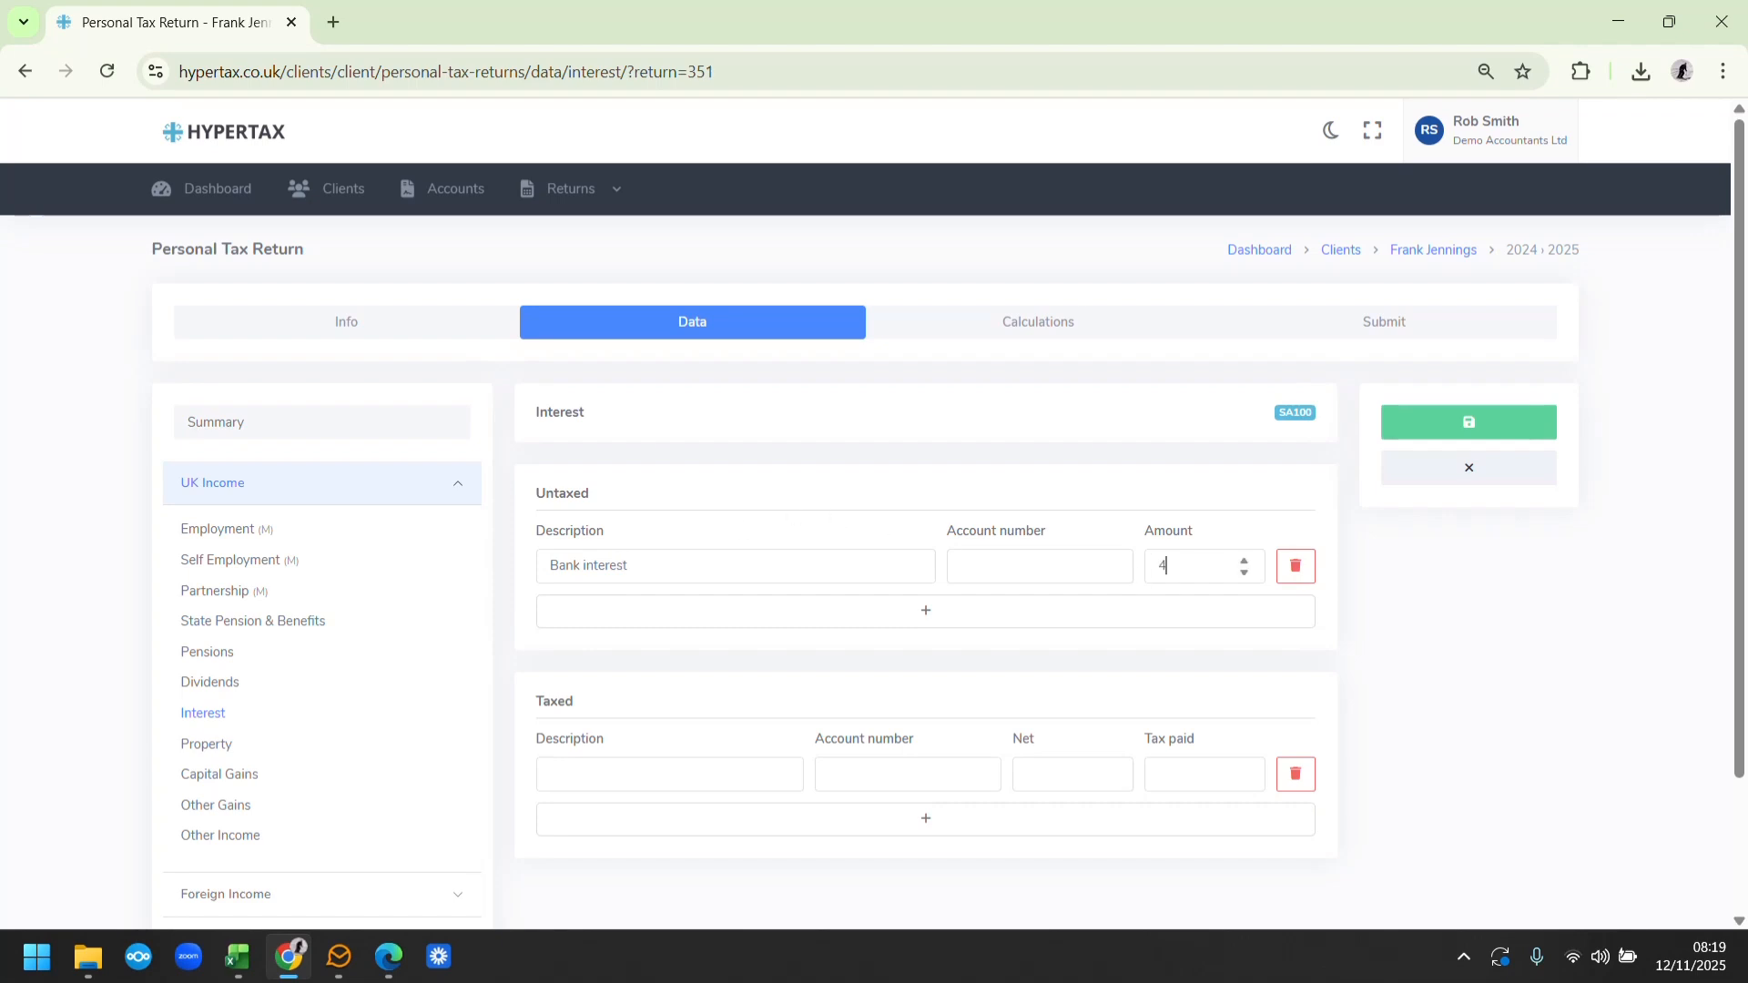
click(1453, 416)
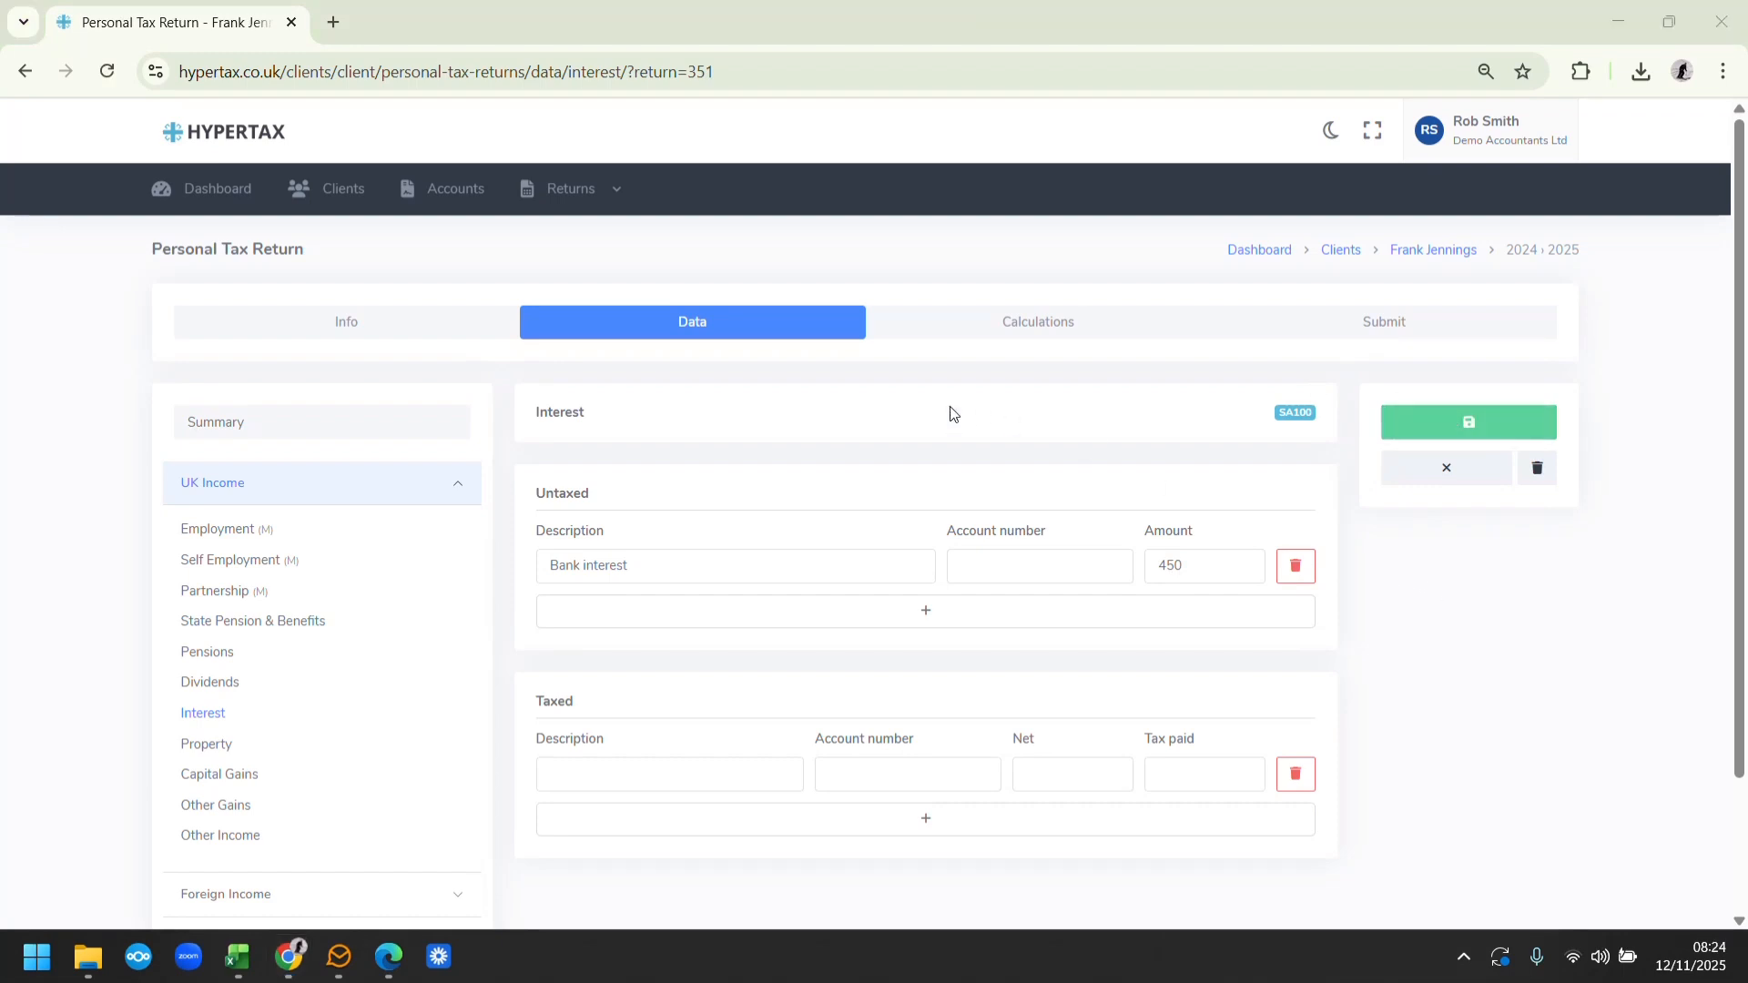
Review the return's data summary and check the Joiner self employment entry
click(218, 430)
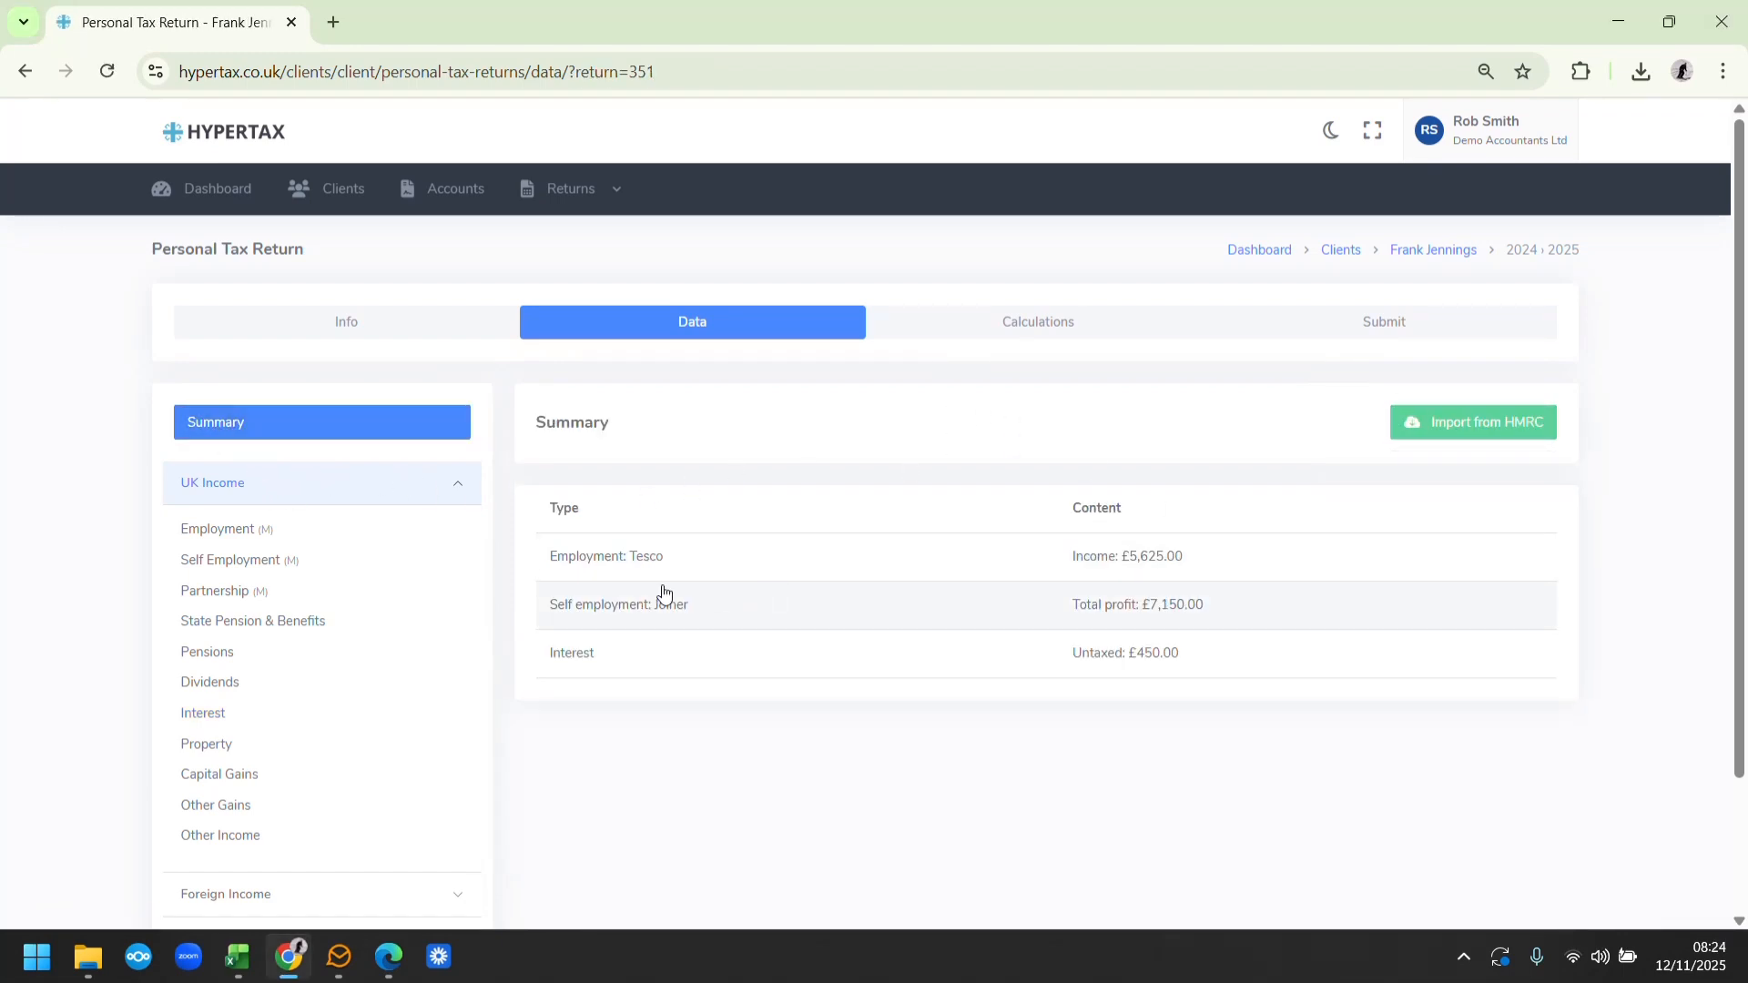
click(585, 610)
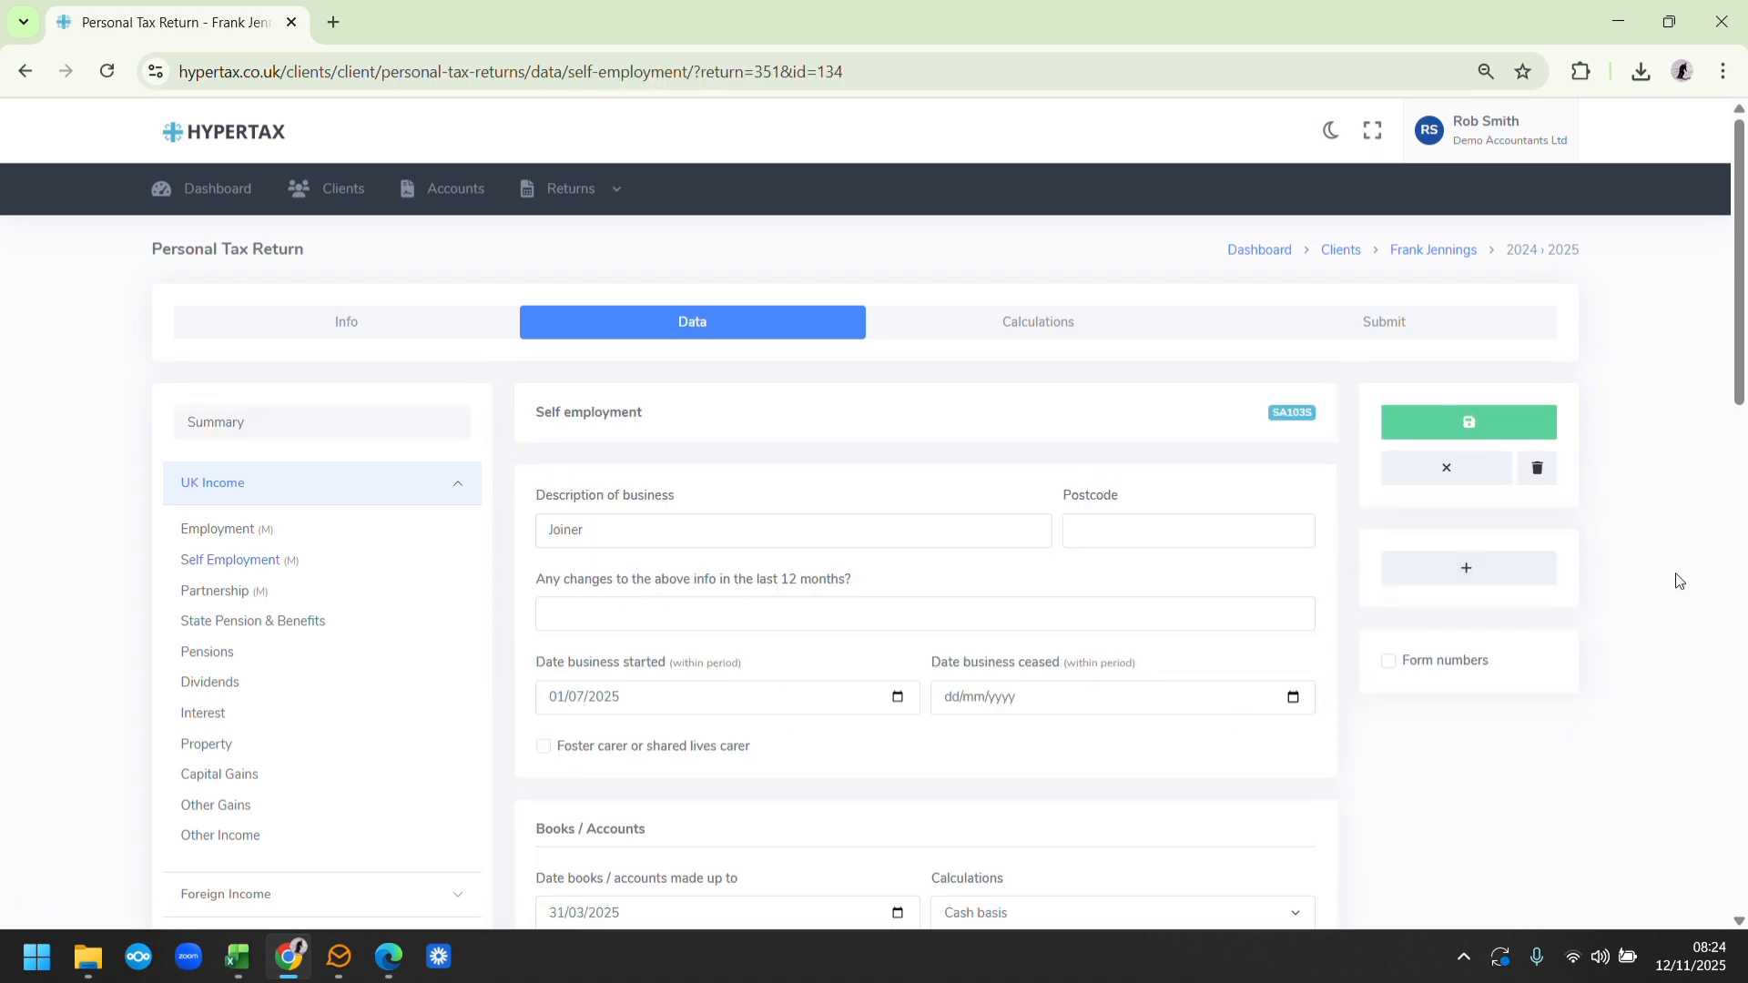
mouse_move(1739, 321)
mouse_down()
mouse_move(1737, 551)
mouse_move(1737, 321)
mouse_up()
click(317, 428)
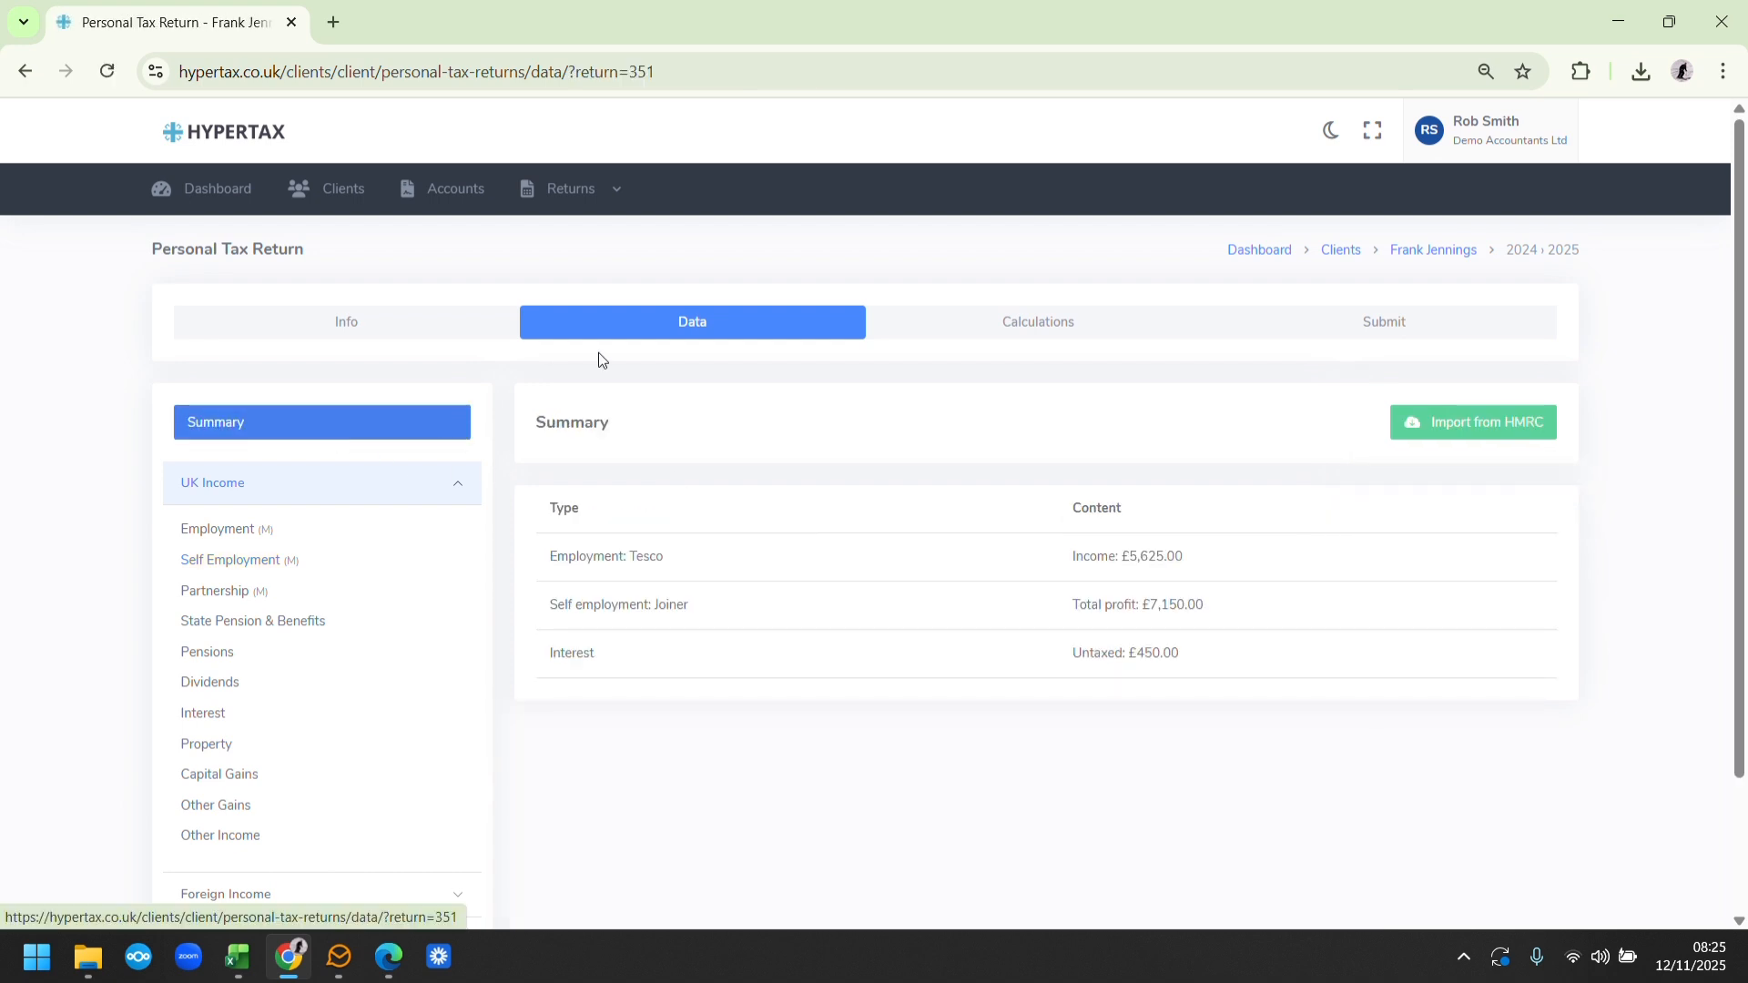
Open the return's SA302 calculations and compare the income and taxable income figures with the Excel calculation
click(1025, 330)
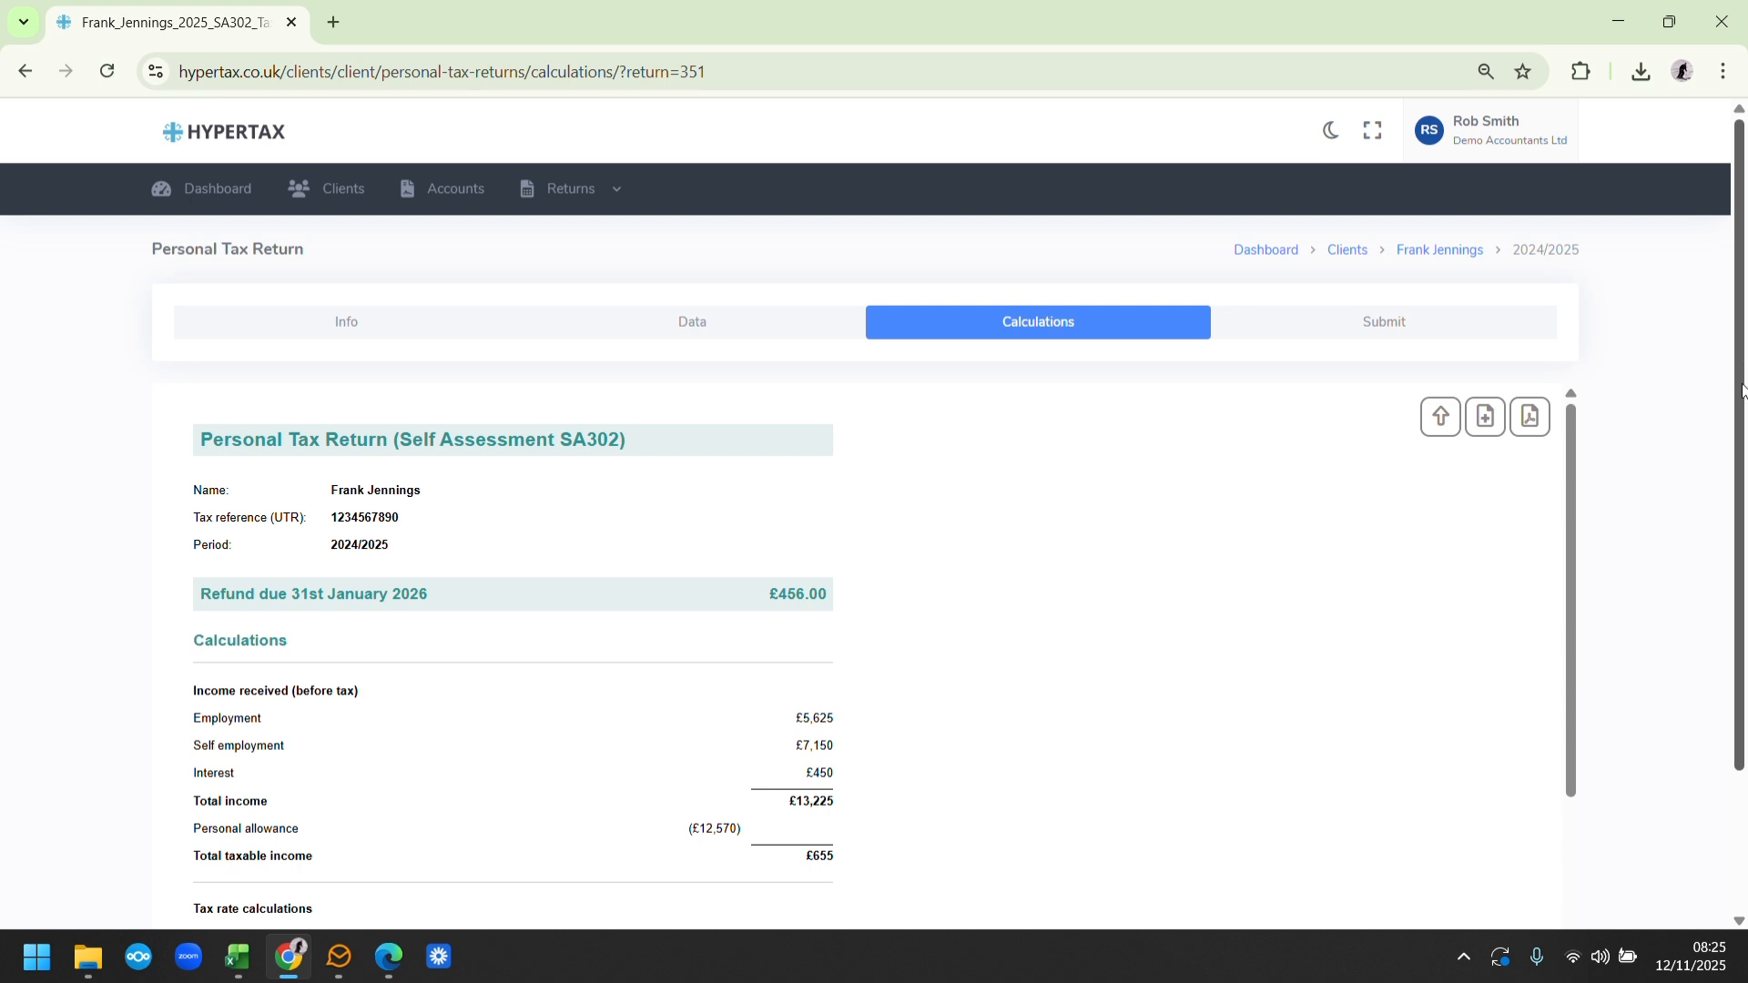
scroll(628, 495, down, 2)
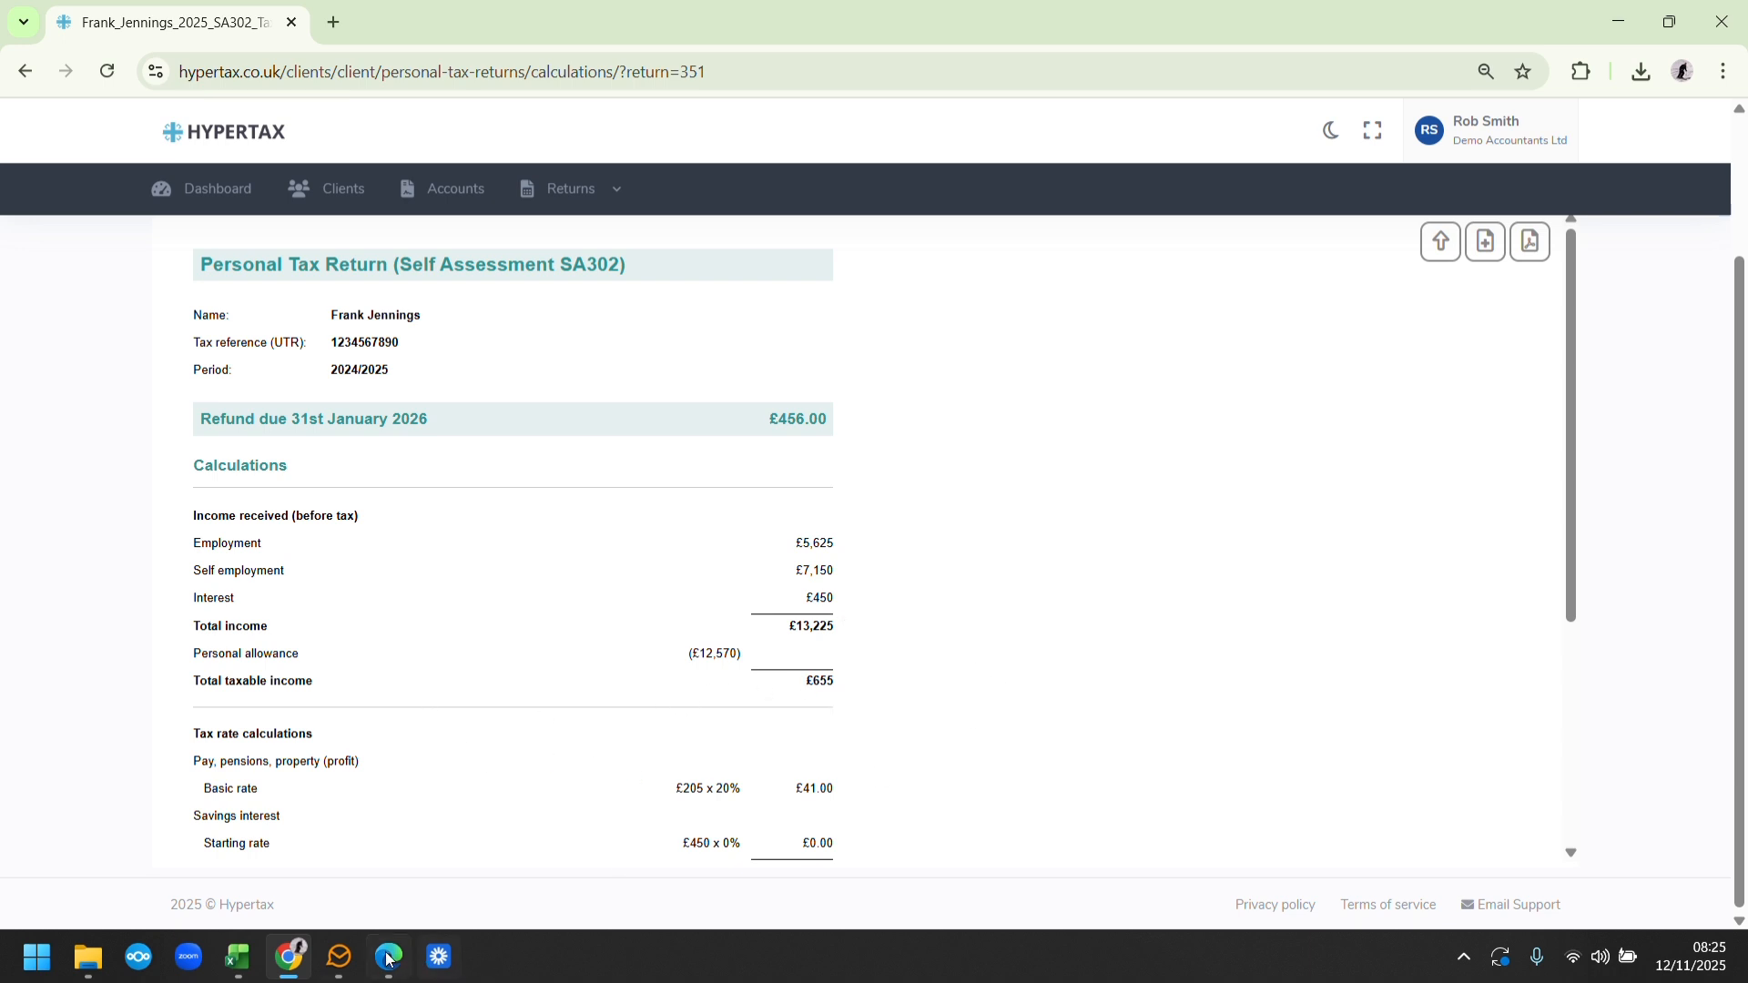
click(289, 958)
drag(1739, 545, 1739, 665)
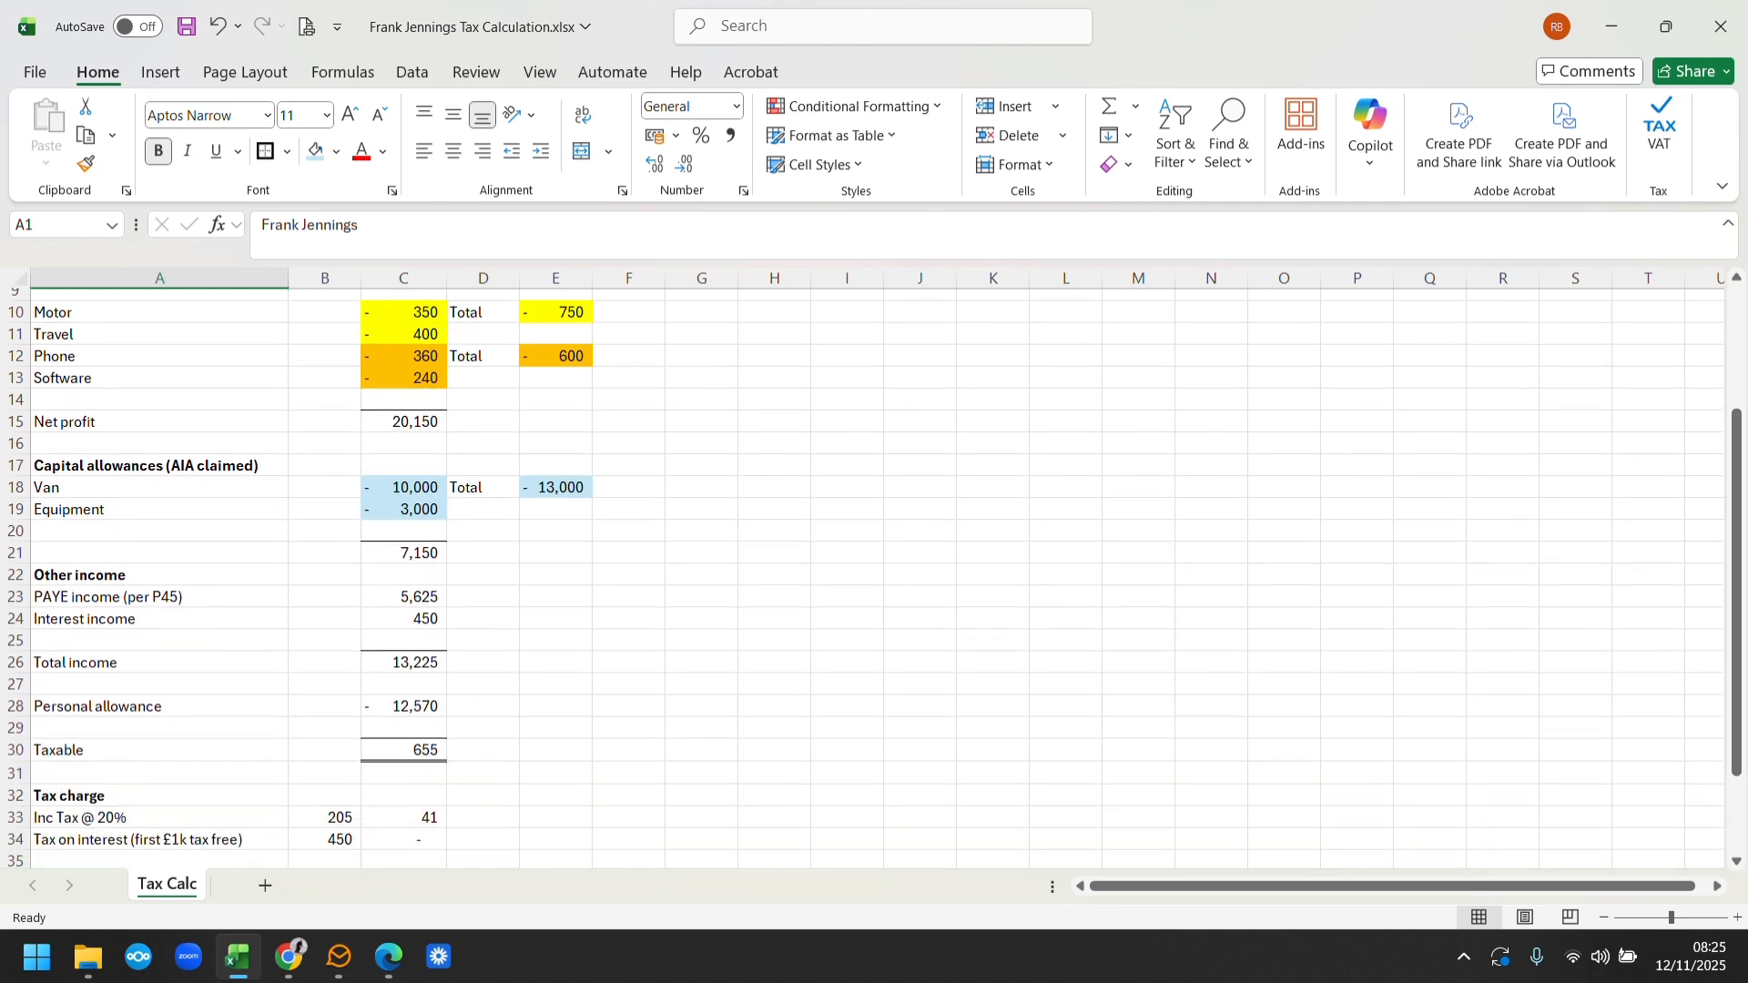
click(290, 957)
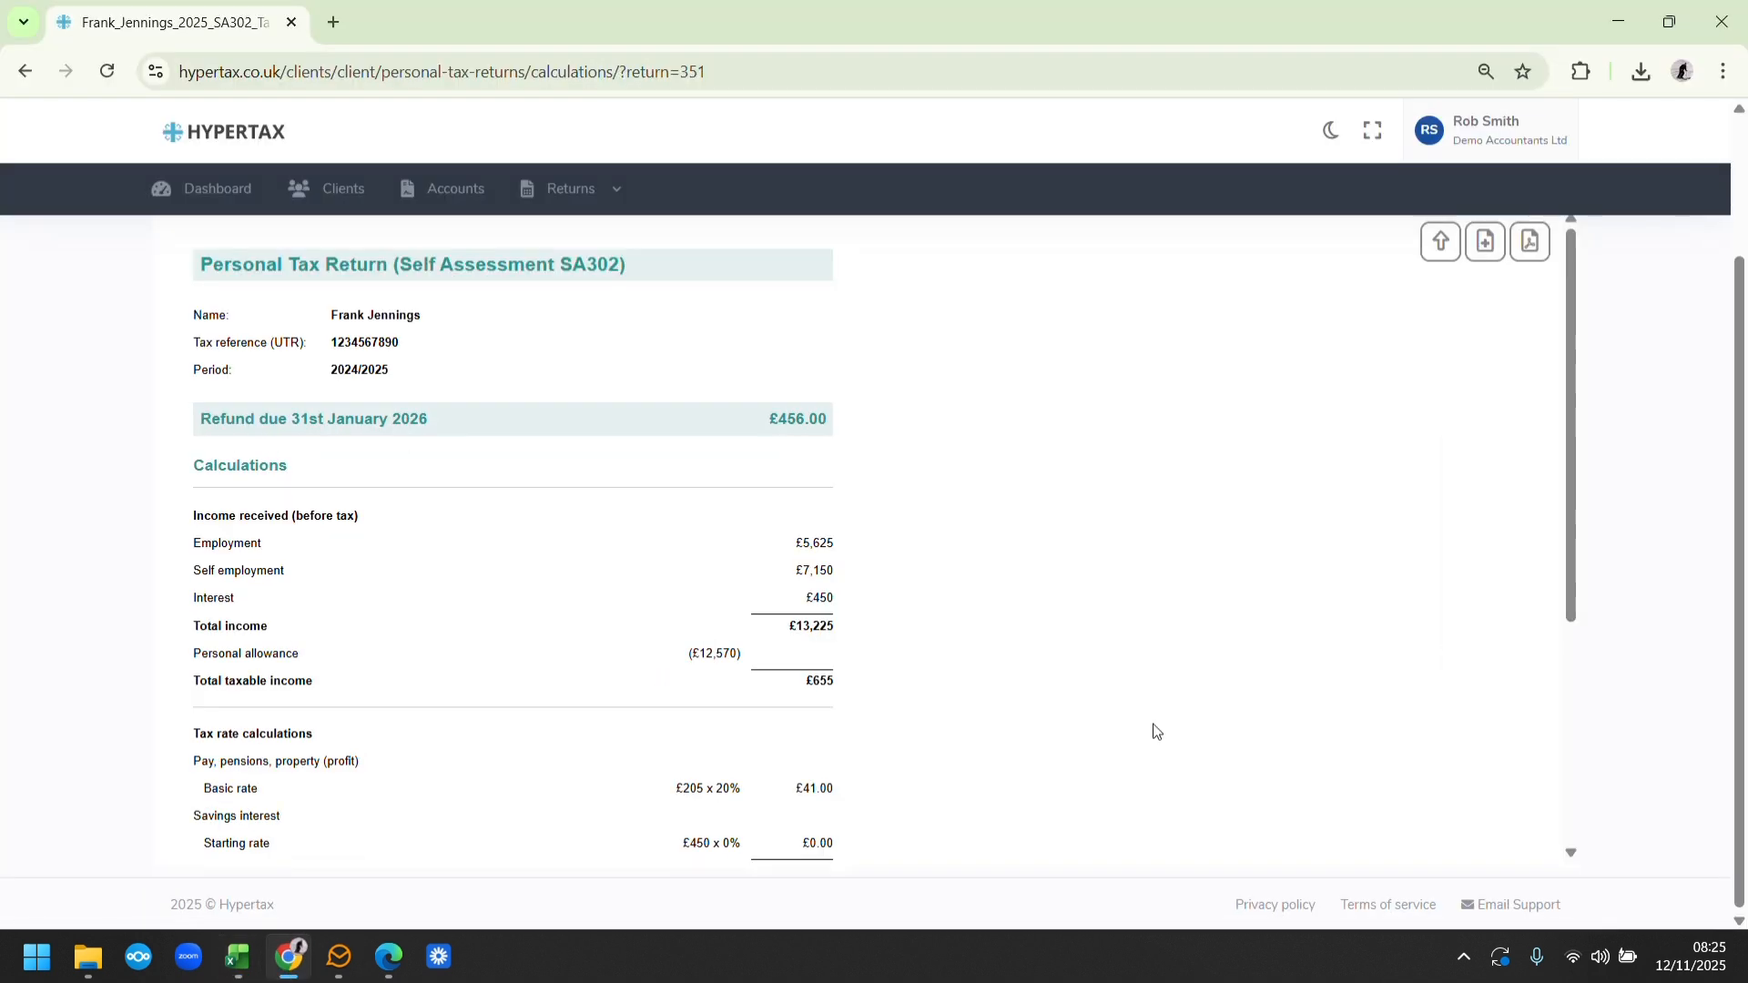
Check the tax charge, tax paid and refund in the SA302 calculation against the Excel spreadsheet
drag(1576, 488, 1576, 551)
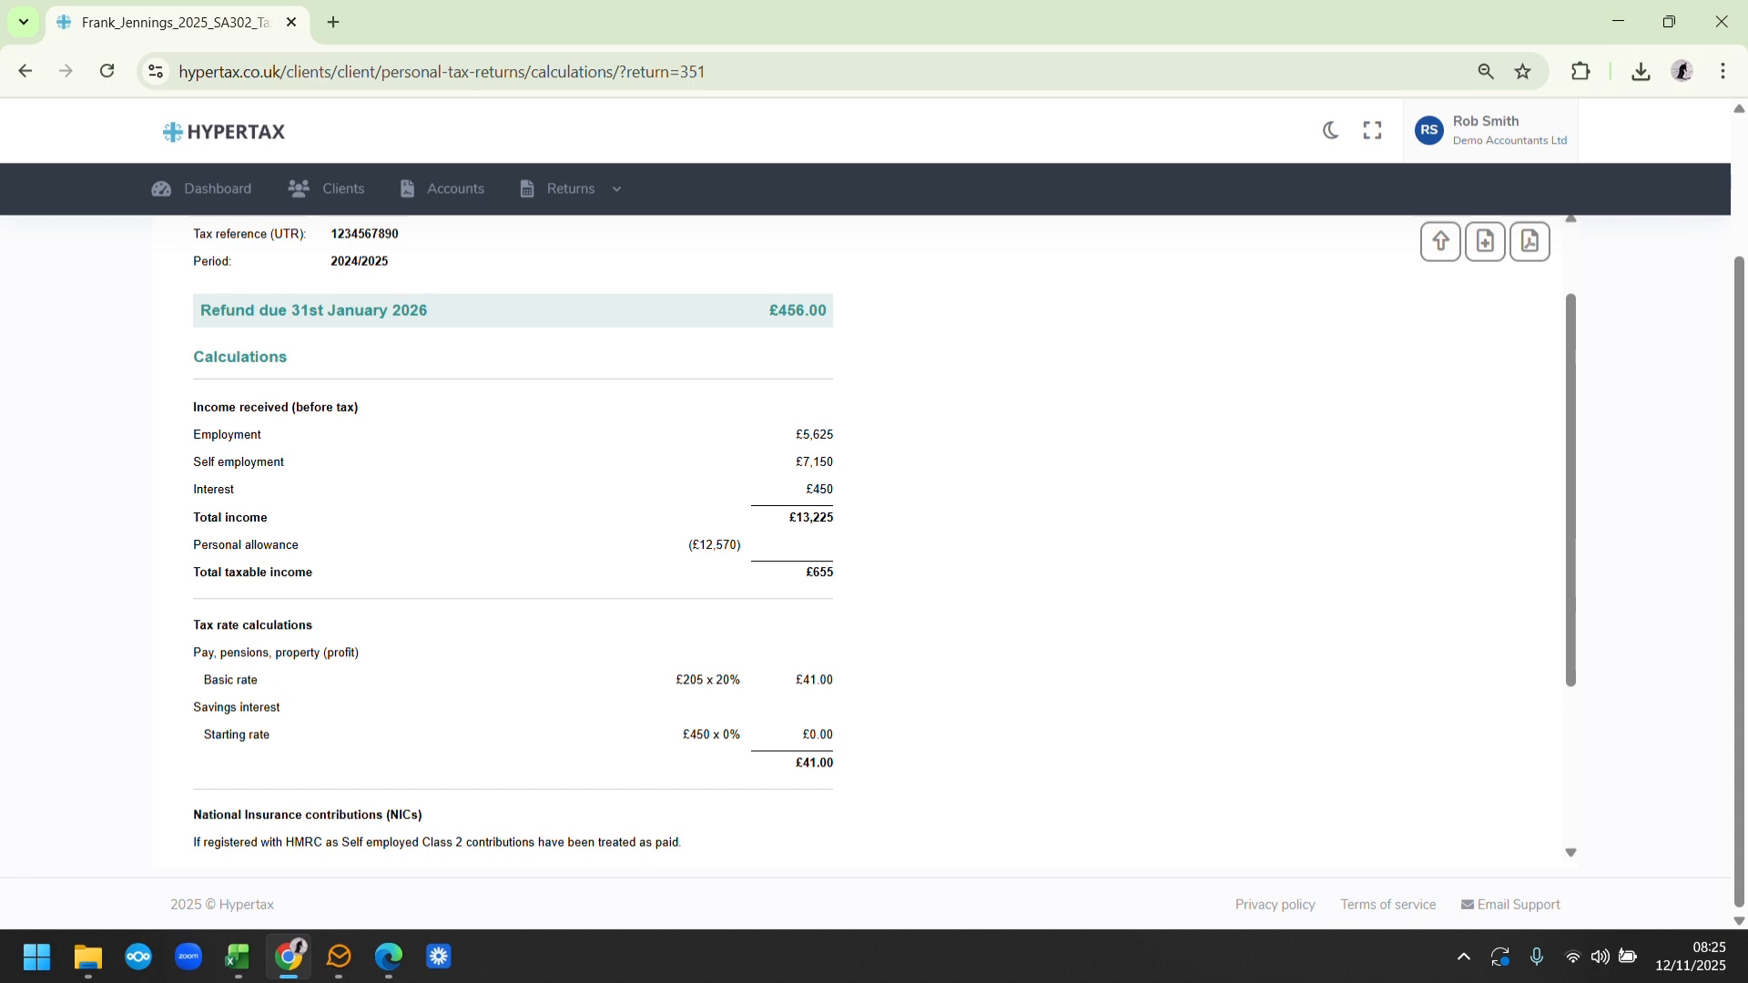
drag(1566, 549, 1552, 737)
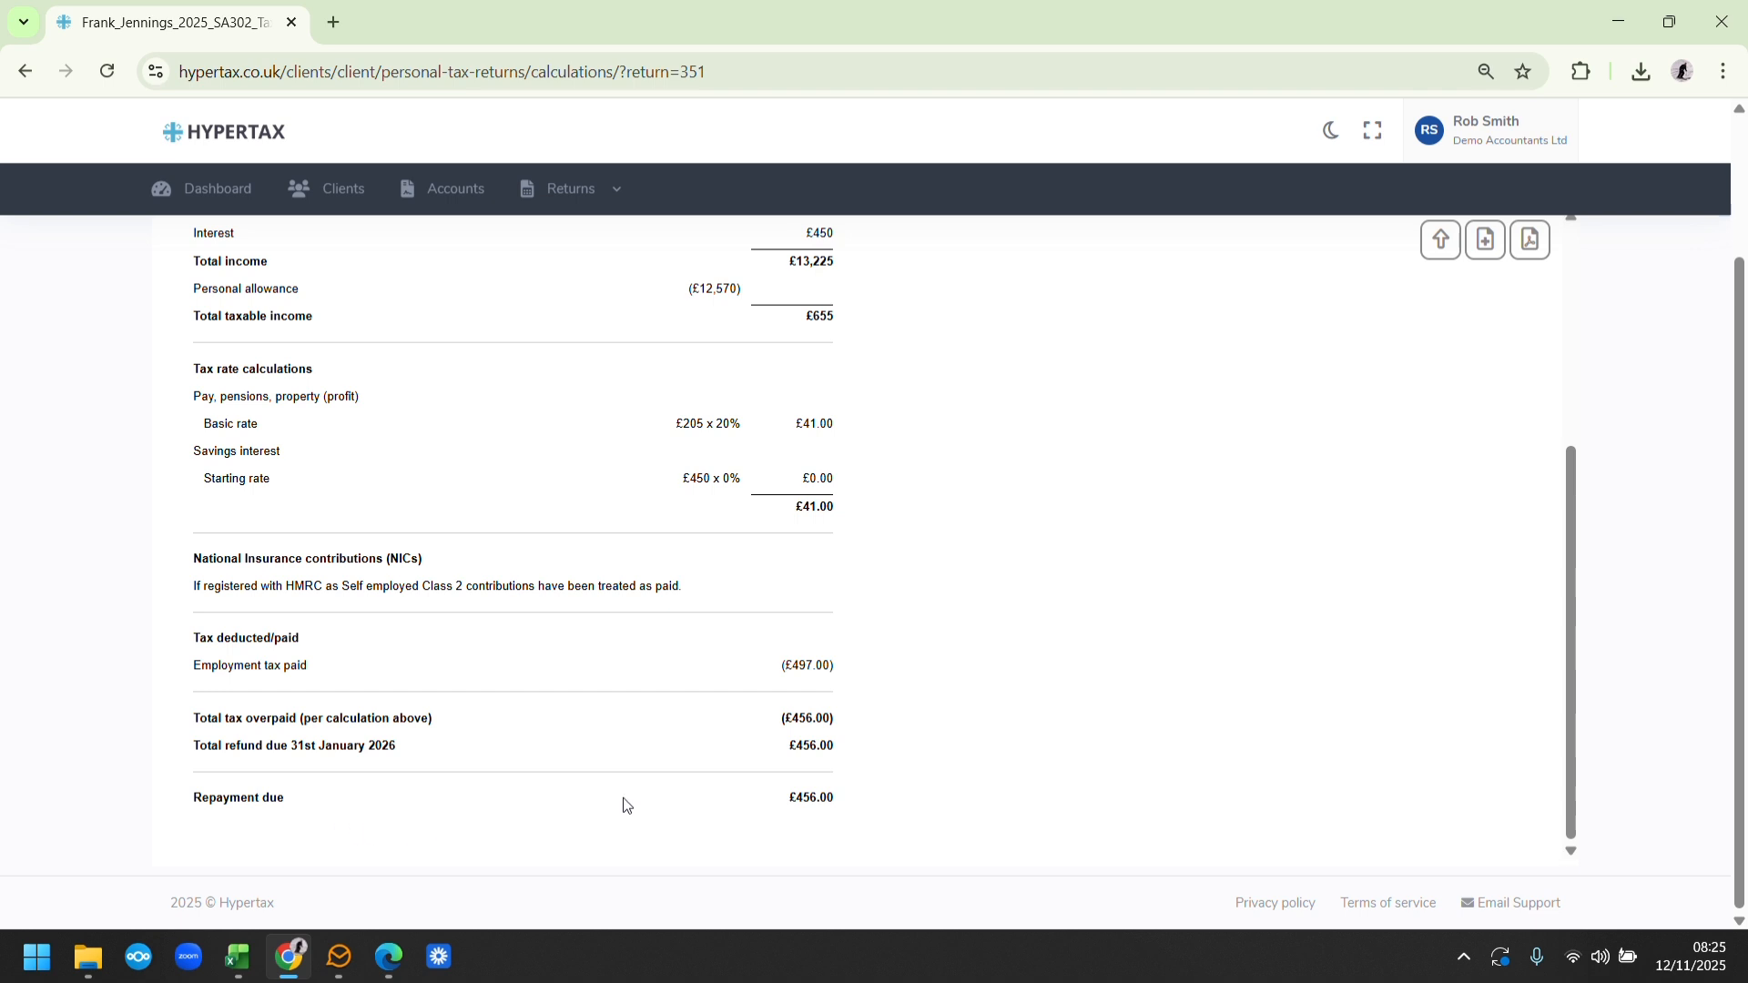
click(299, 956)
drag(1735, 592, 1735, 673)
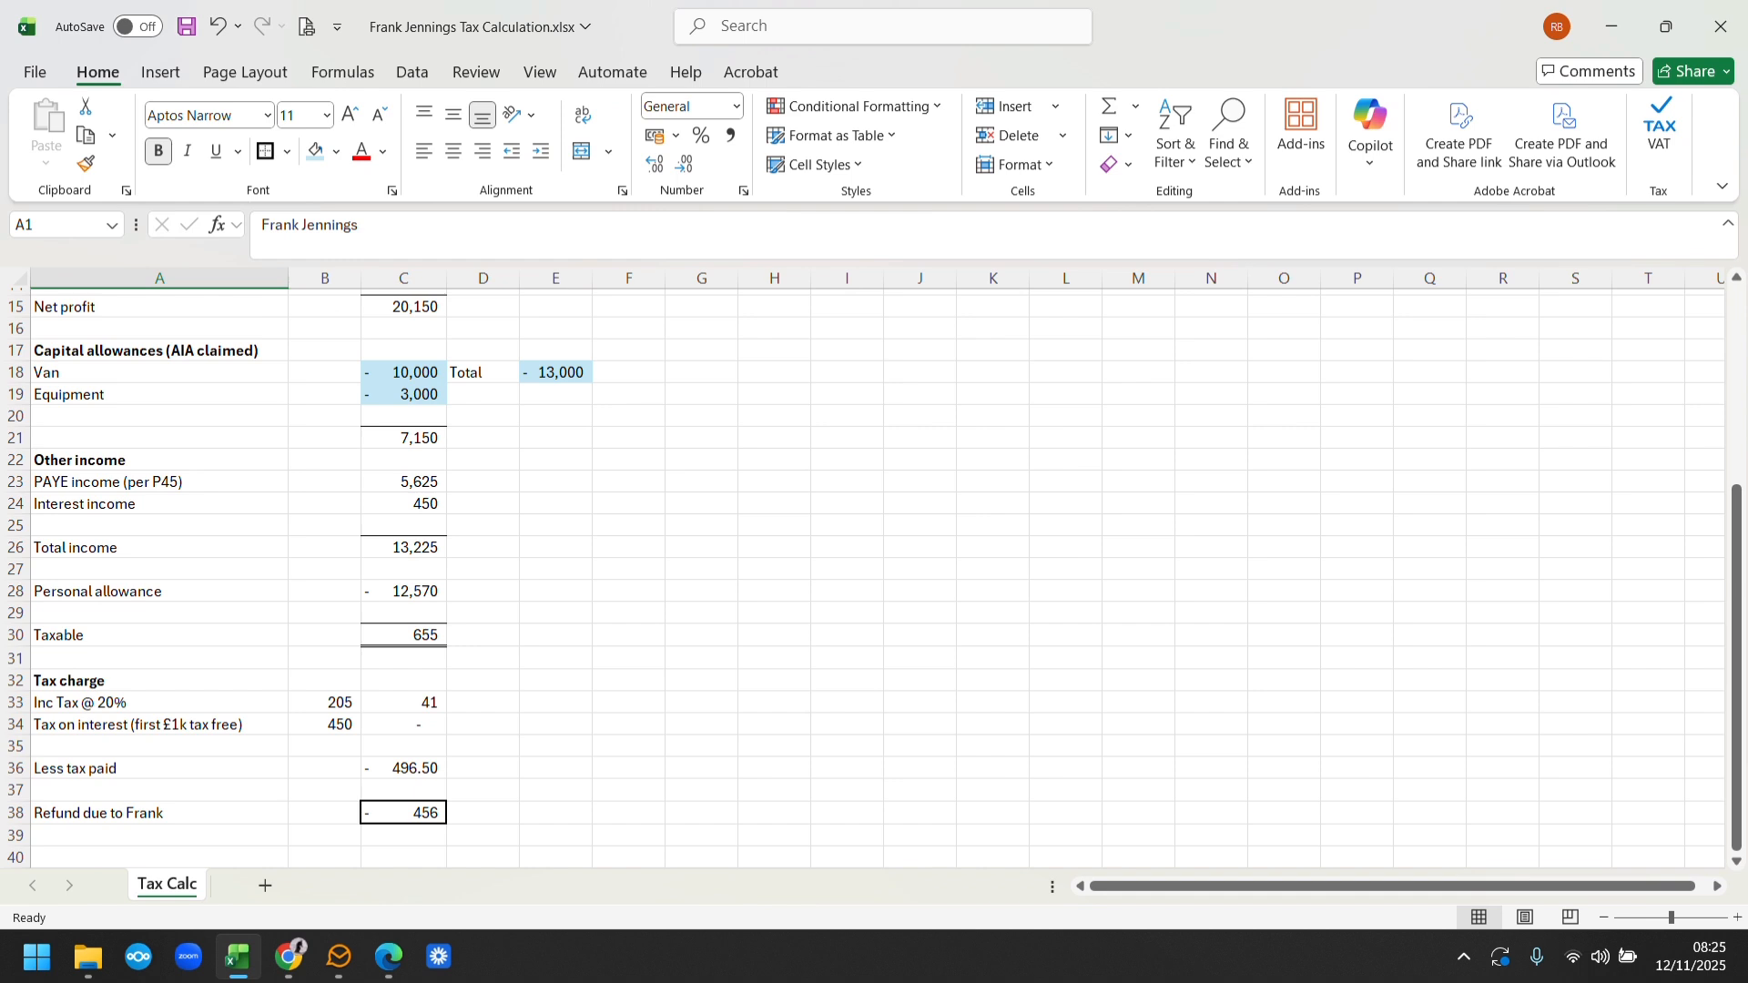
click(289, 956)
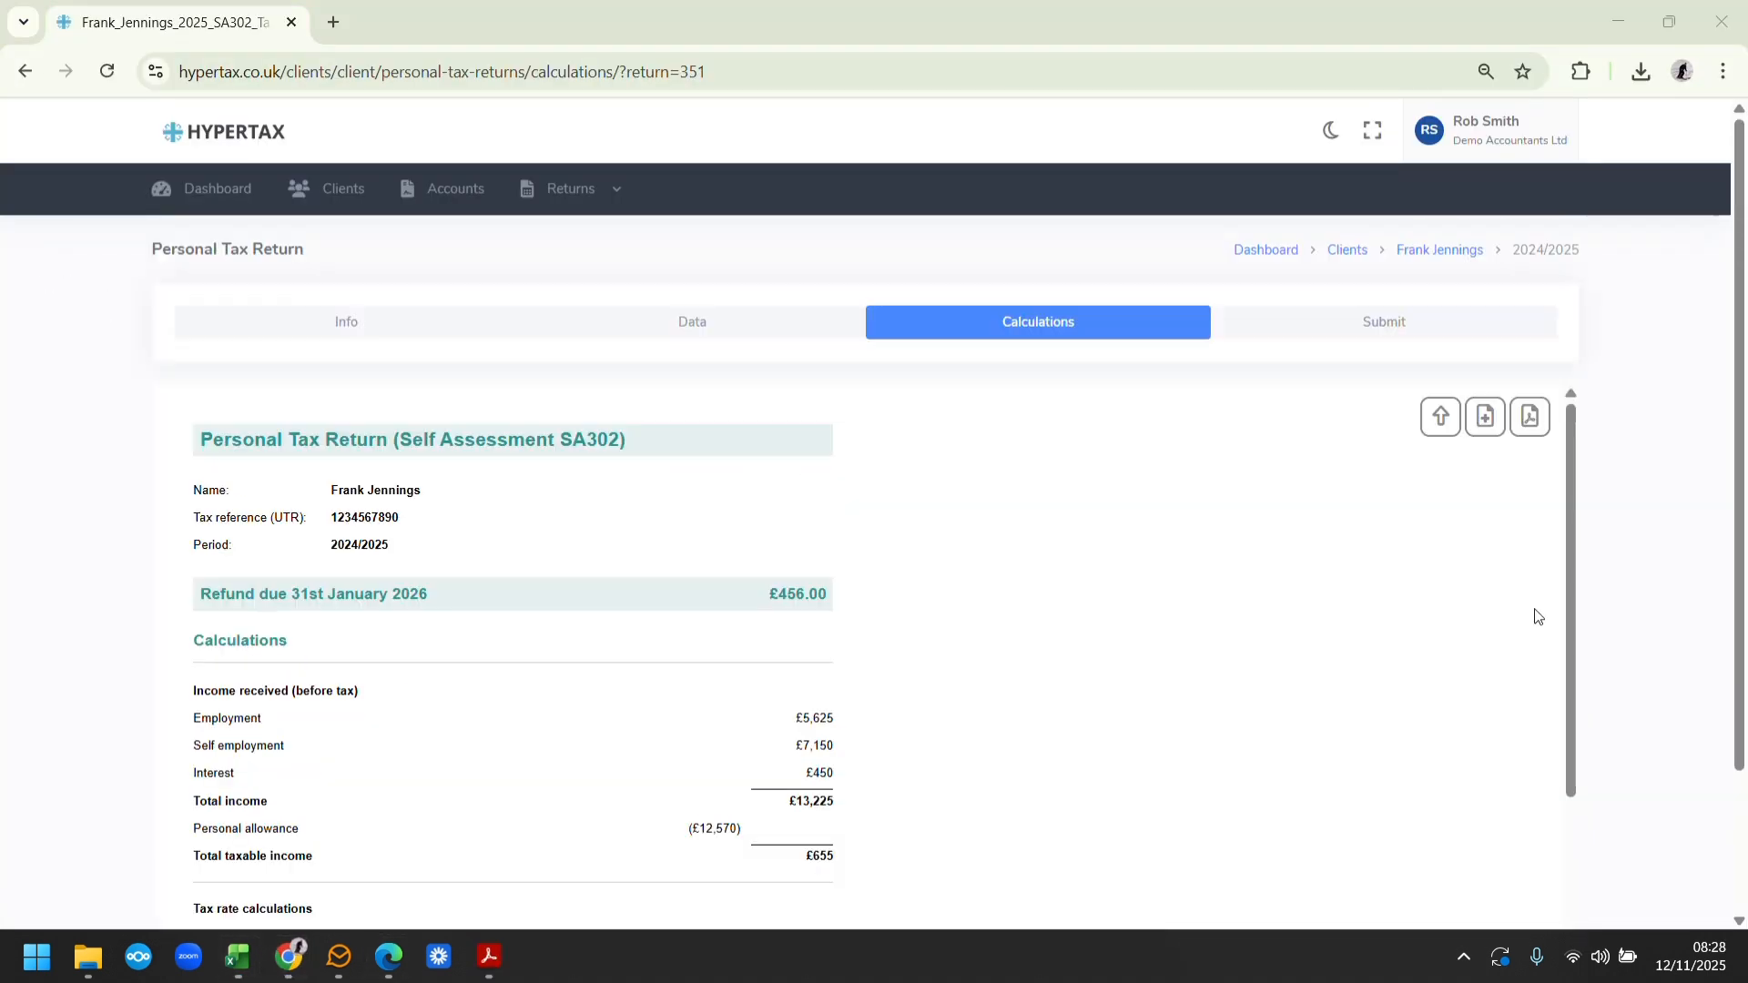
Include the full details in the SA302 calculation and review the employment, self employment and interest breakdown
scroll(1734, 517, down, 2)
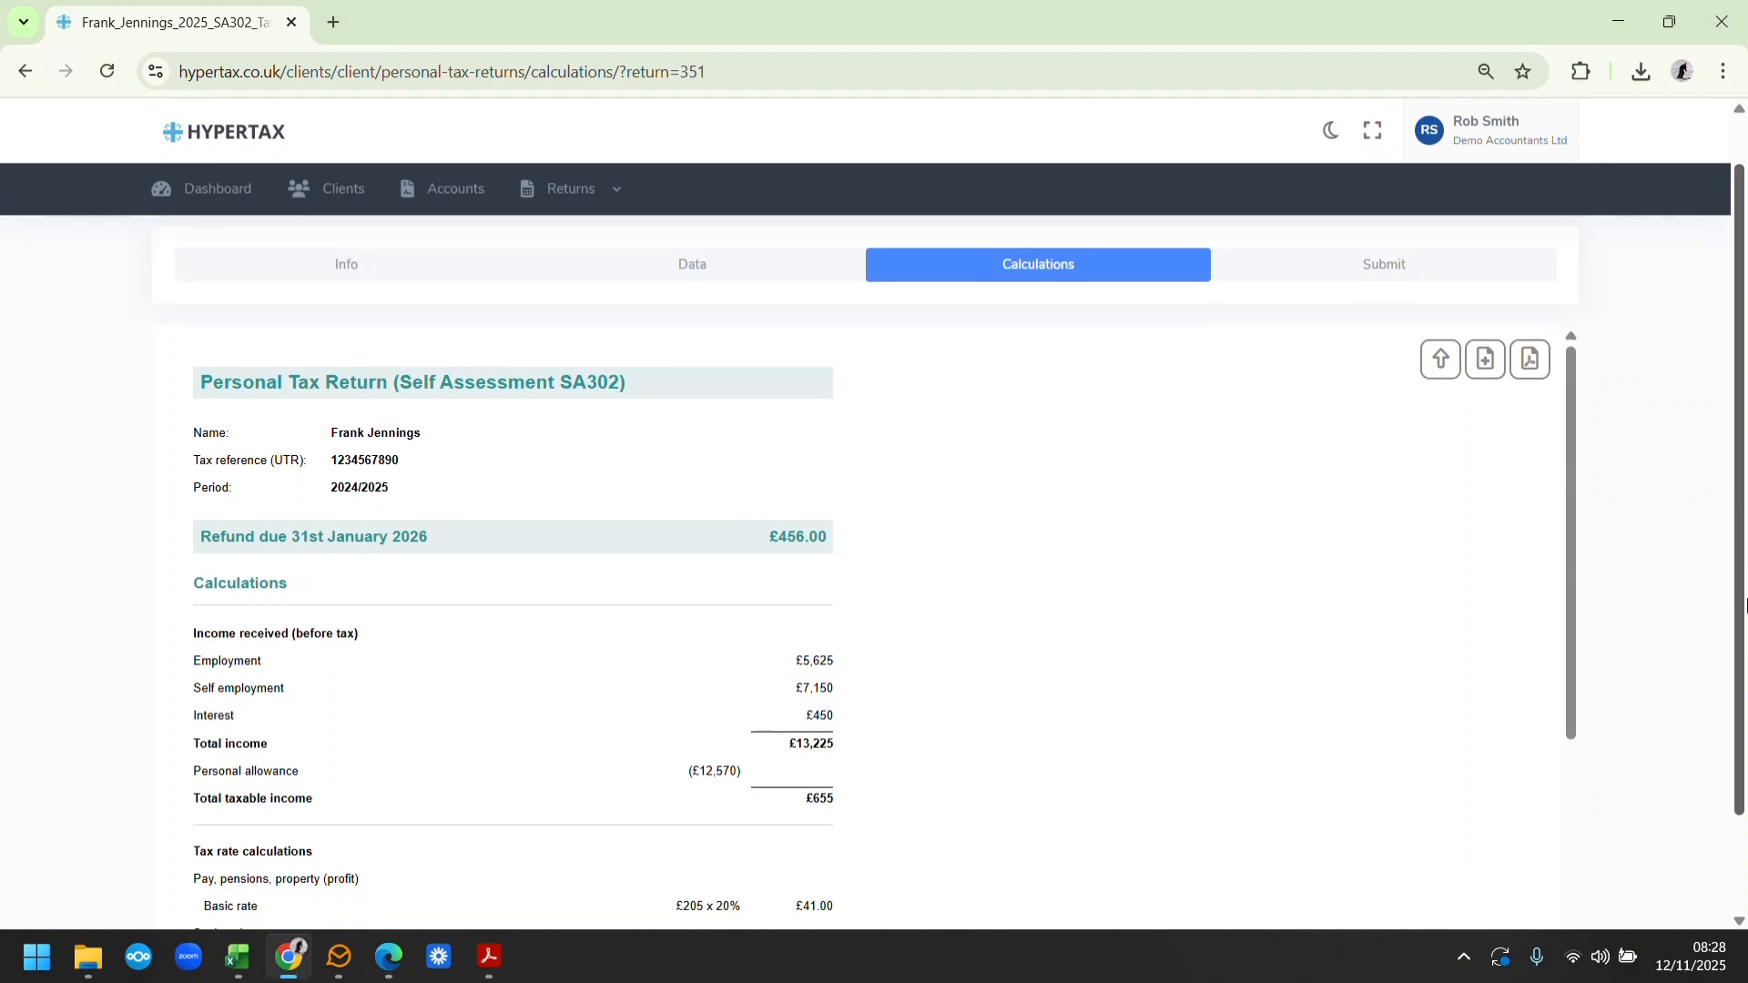
drag(1571, 535, 1588, 746)
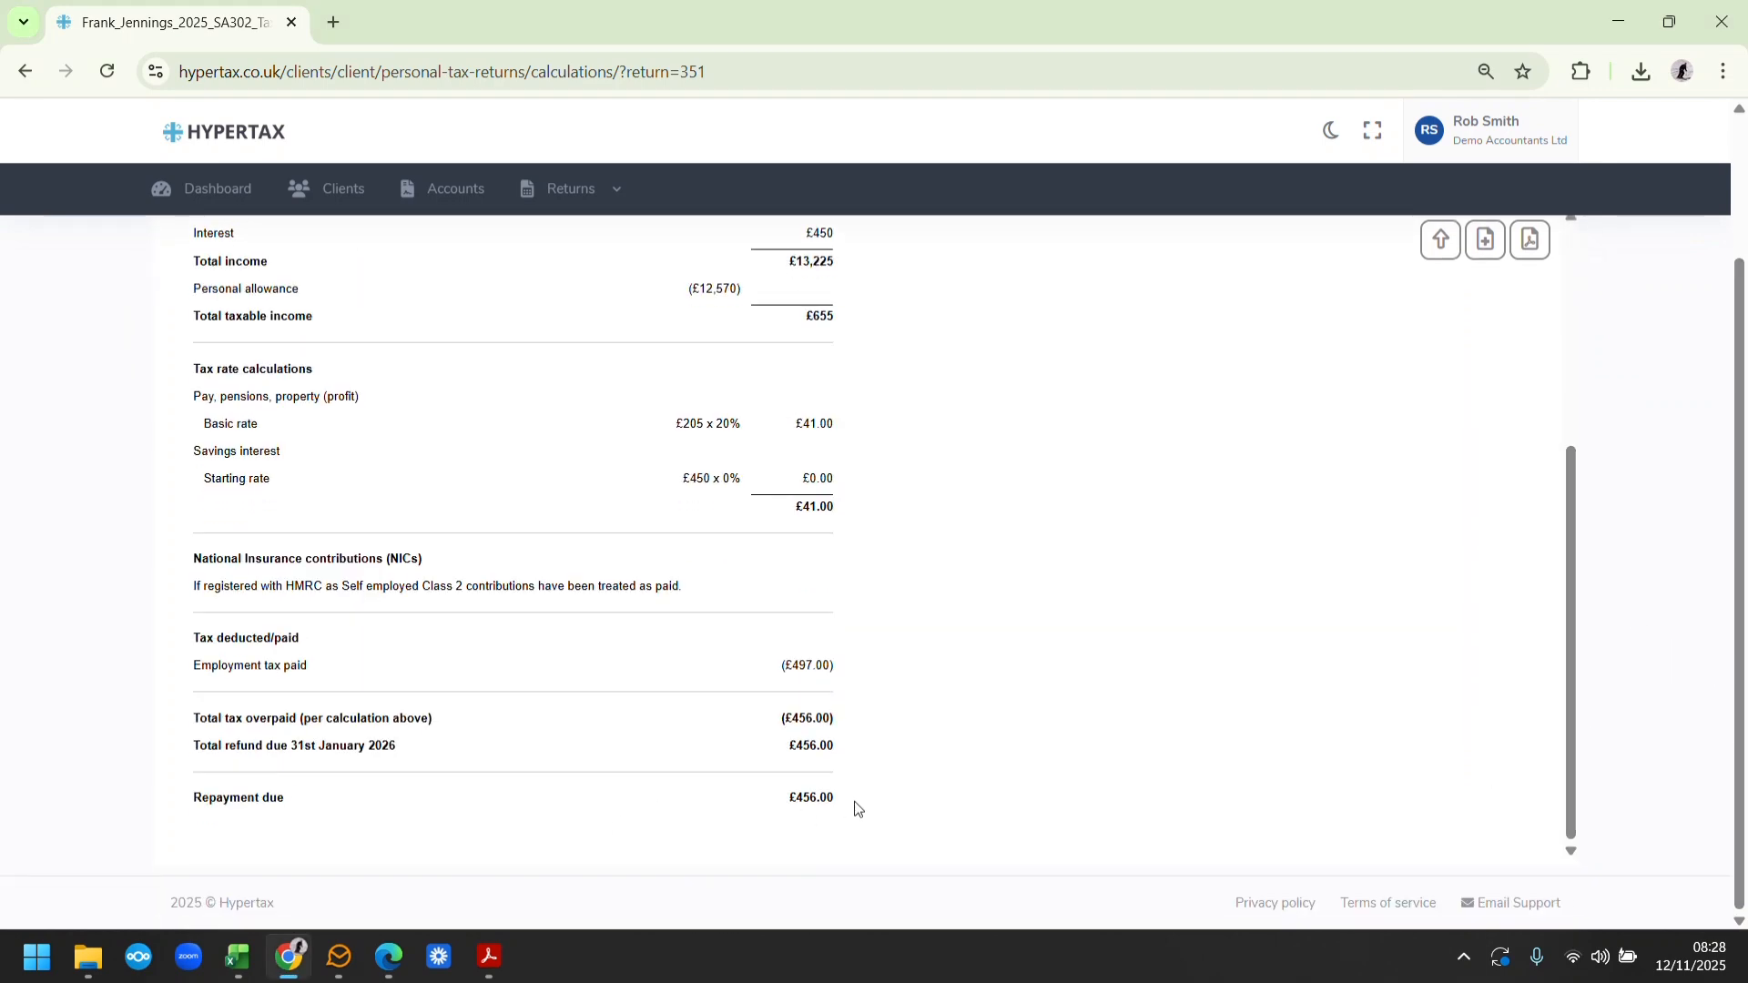
click(1490, 243)
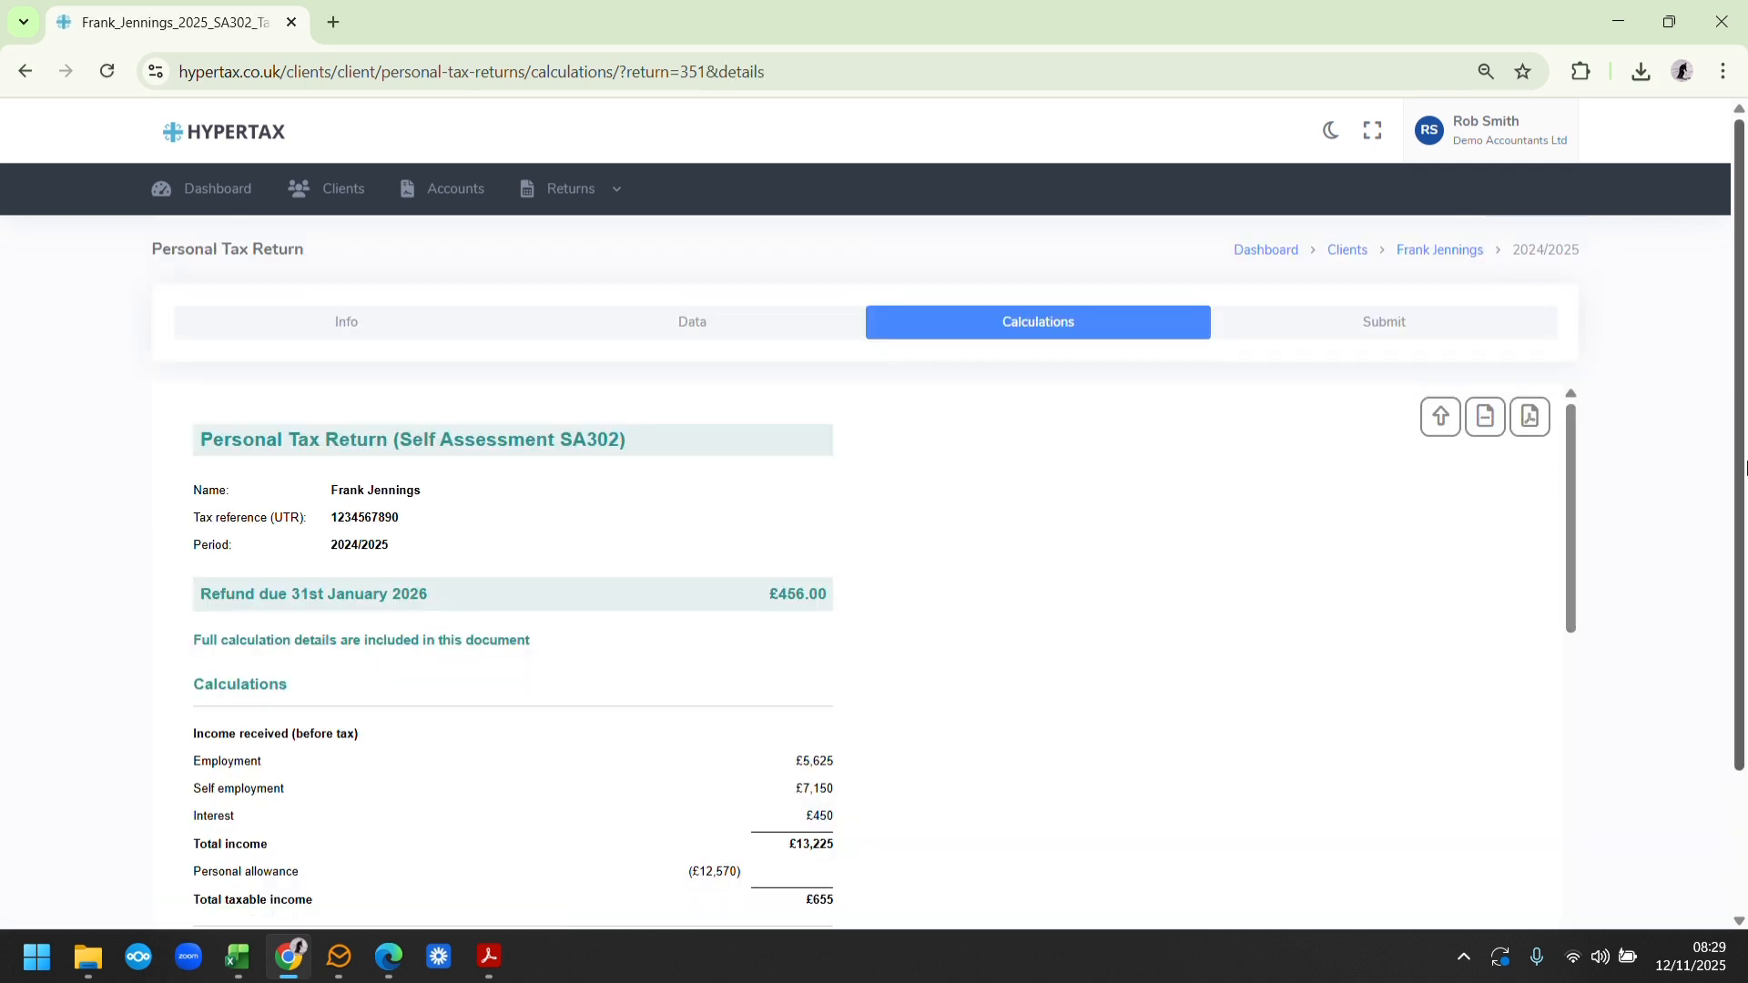
scroll(1745, 467, down, 1)
drag(1570, 385, 1571, 571)
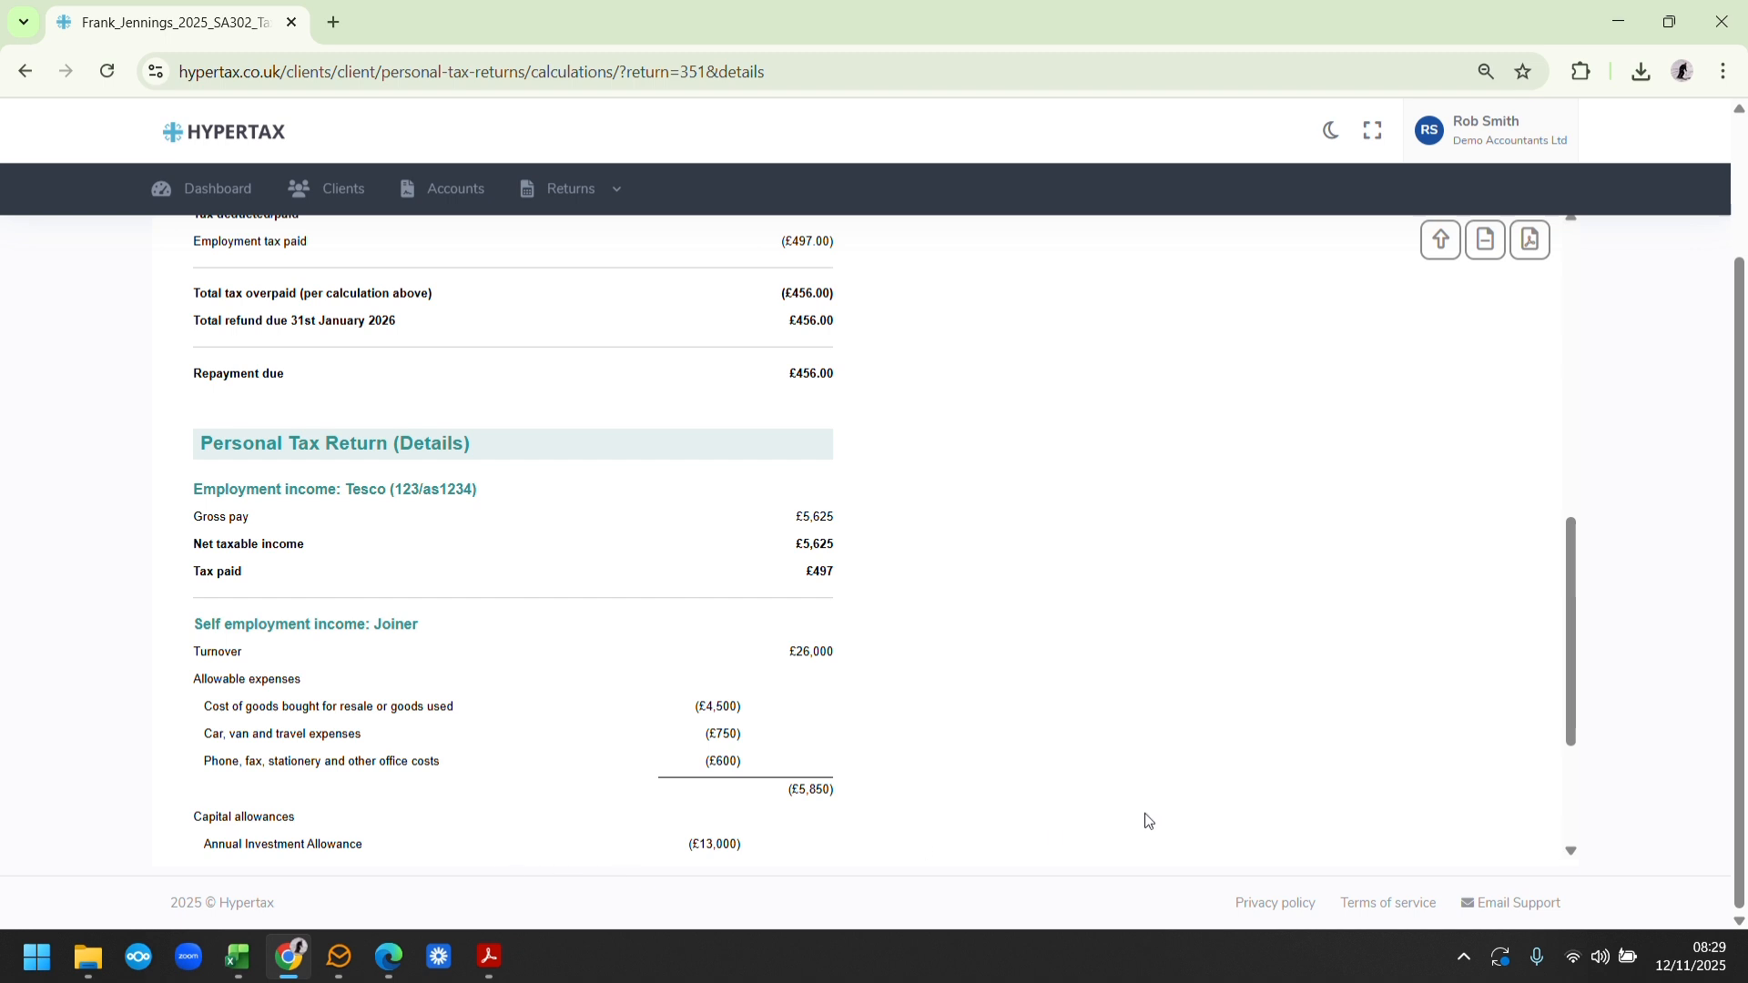
drag(1570, 596, 1585, 683)
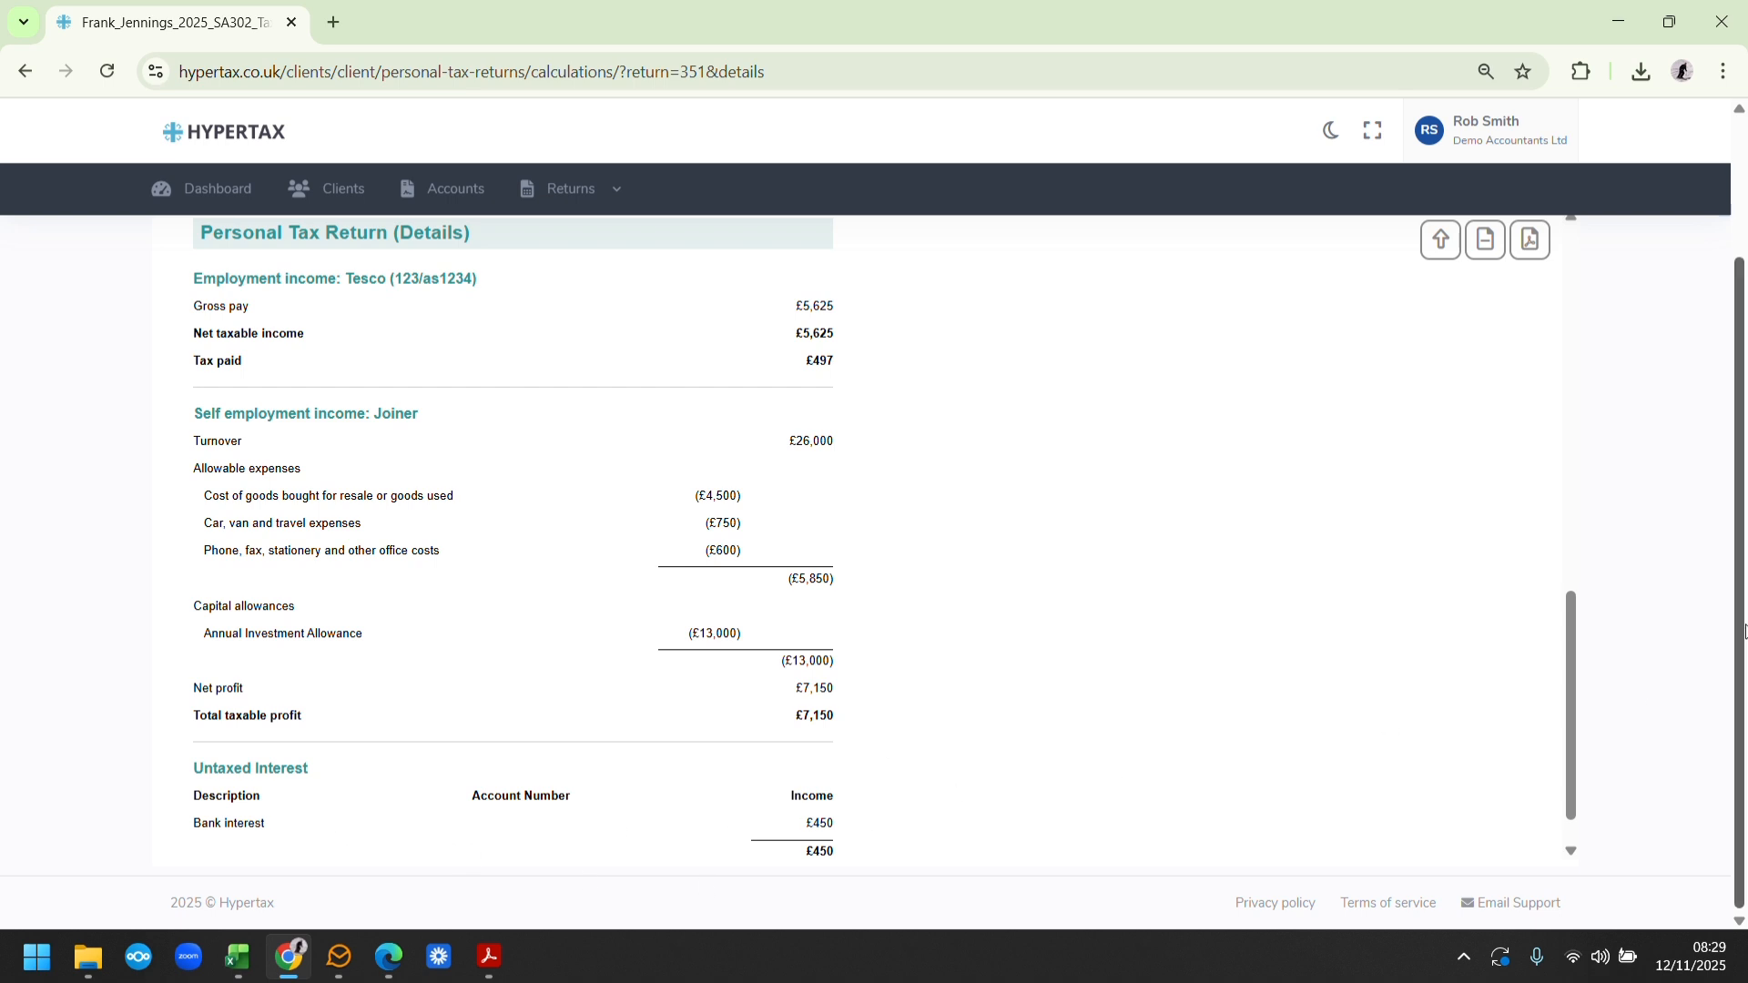
Download the detailed SA302 tax calculations as a PDF and open the downloaded file
scroll(1741, 634, up, 2)
click(1533, 421)
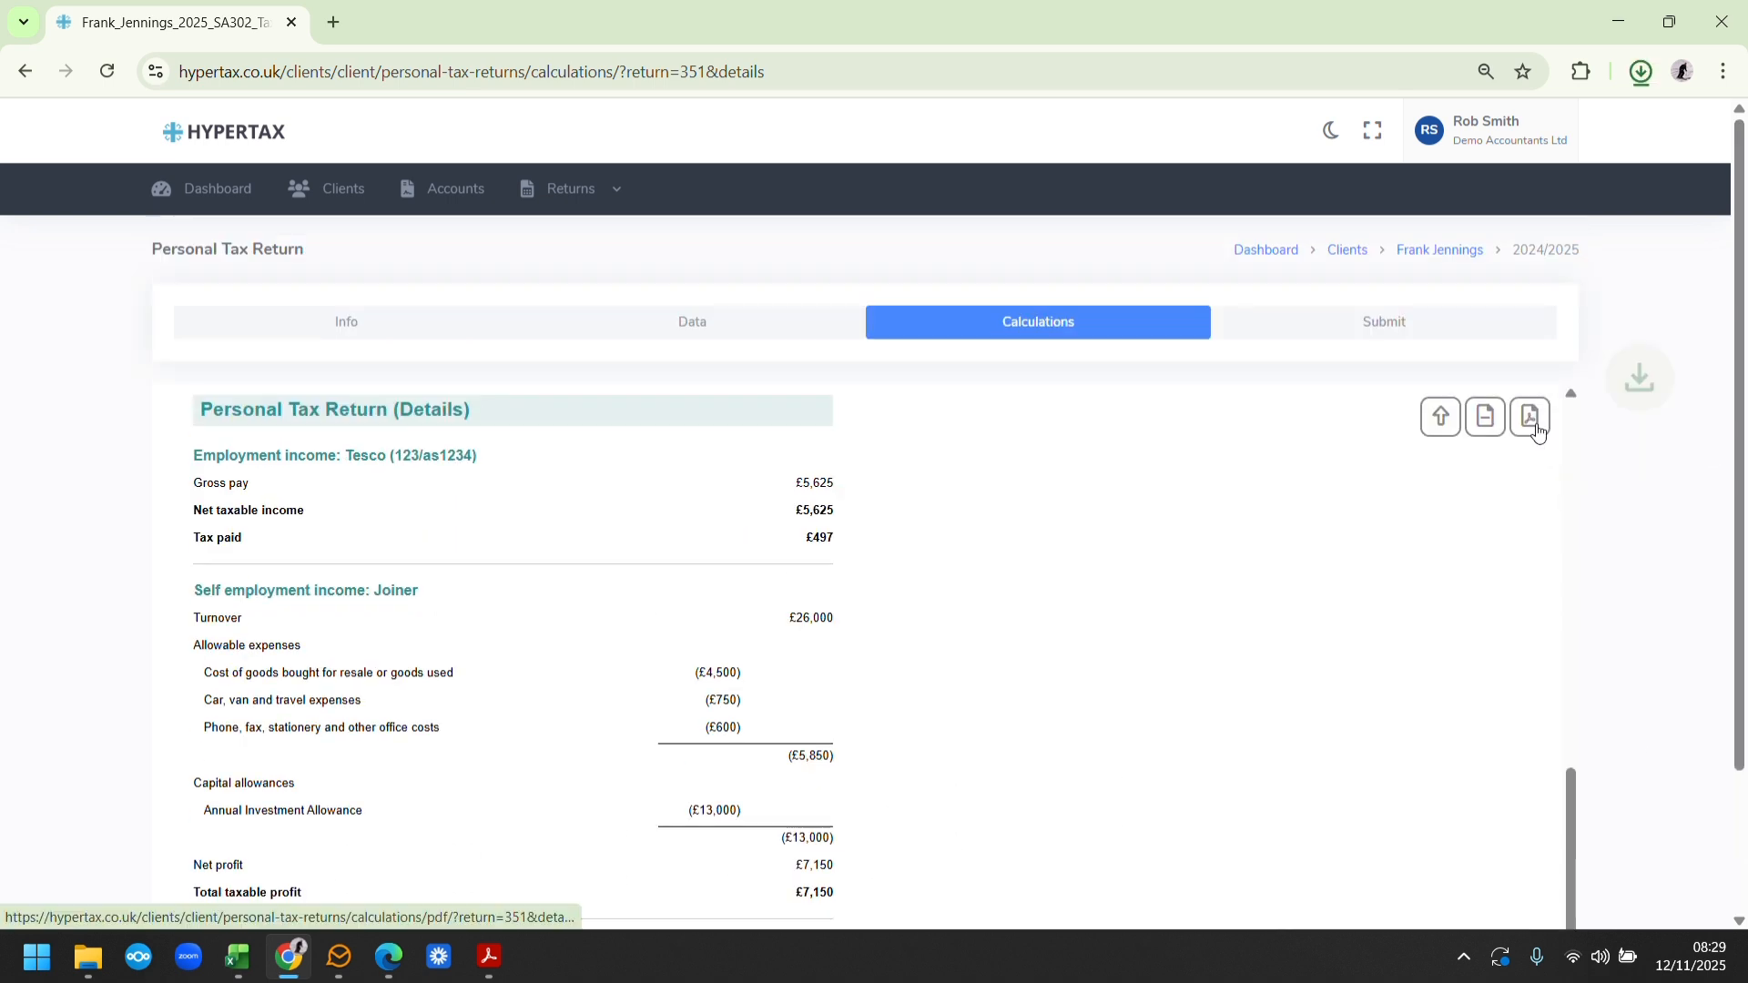
click(1620, 129)
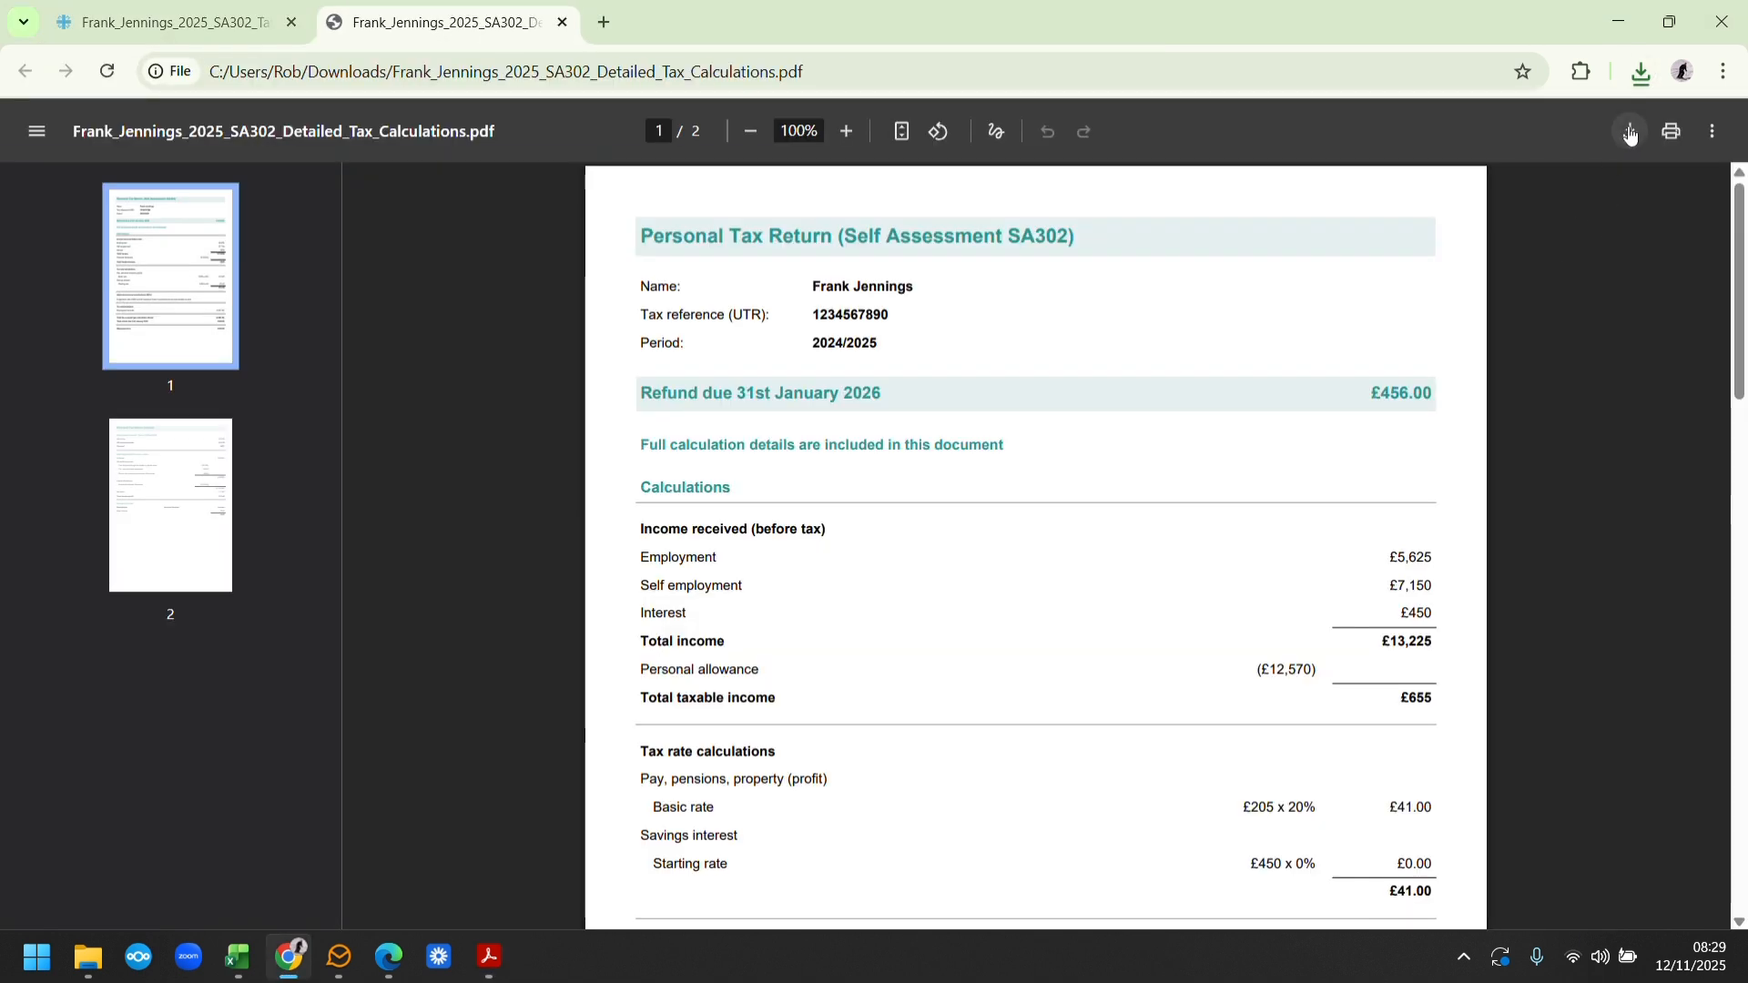
Save a copy of the detailed PDF in the client's folder, replacing the existing SA302 tax calculations file
click(1630, 133)
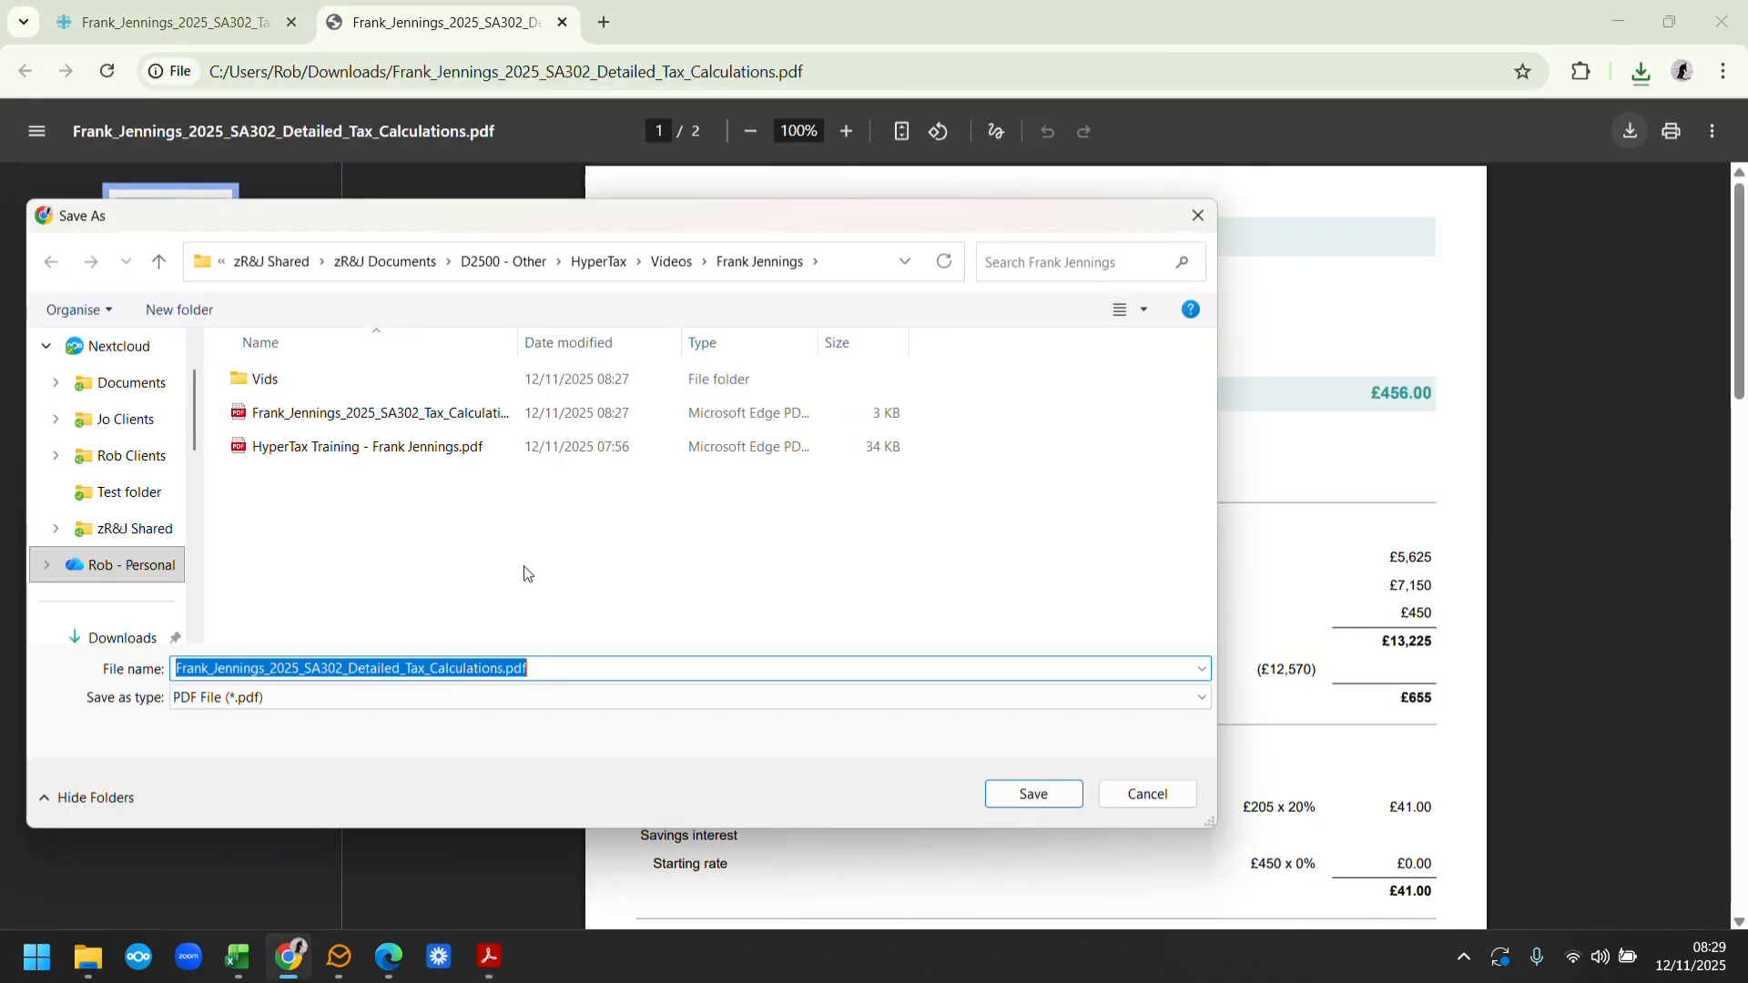
click(456, 414)
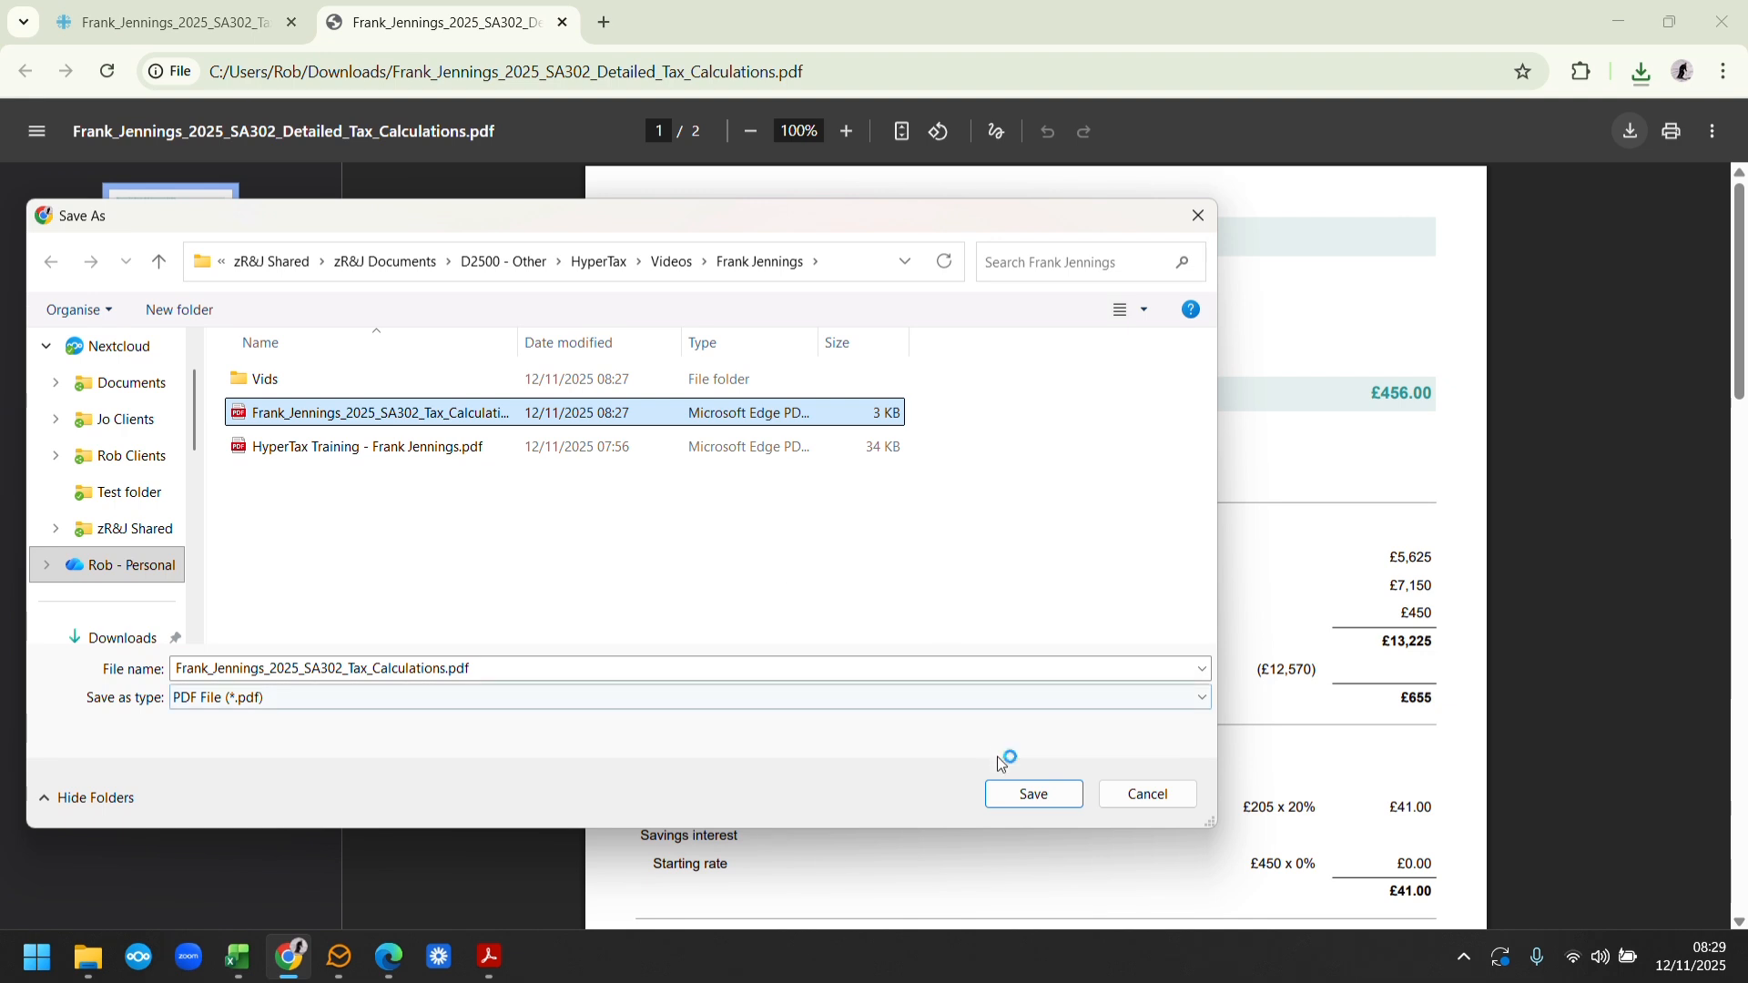
click(1029, 794)
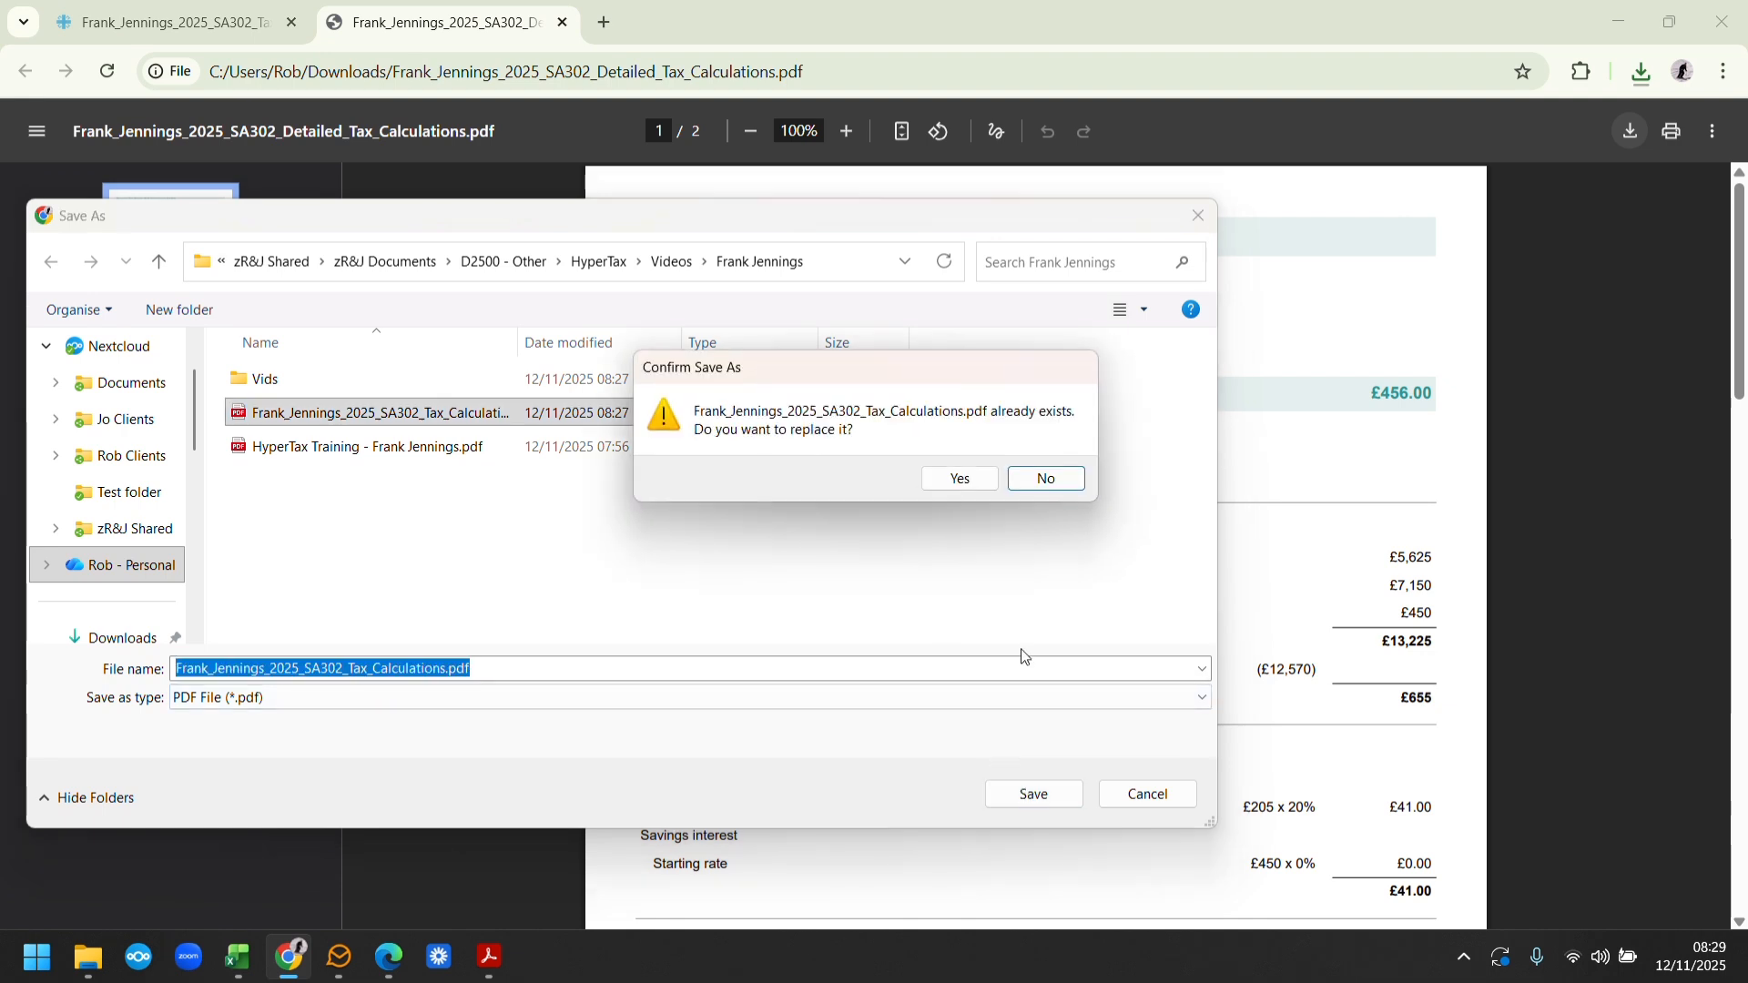
click(963, 480)
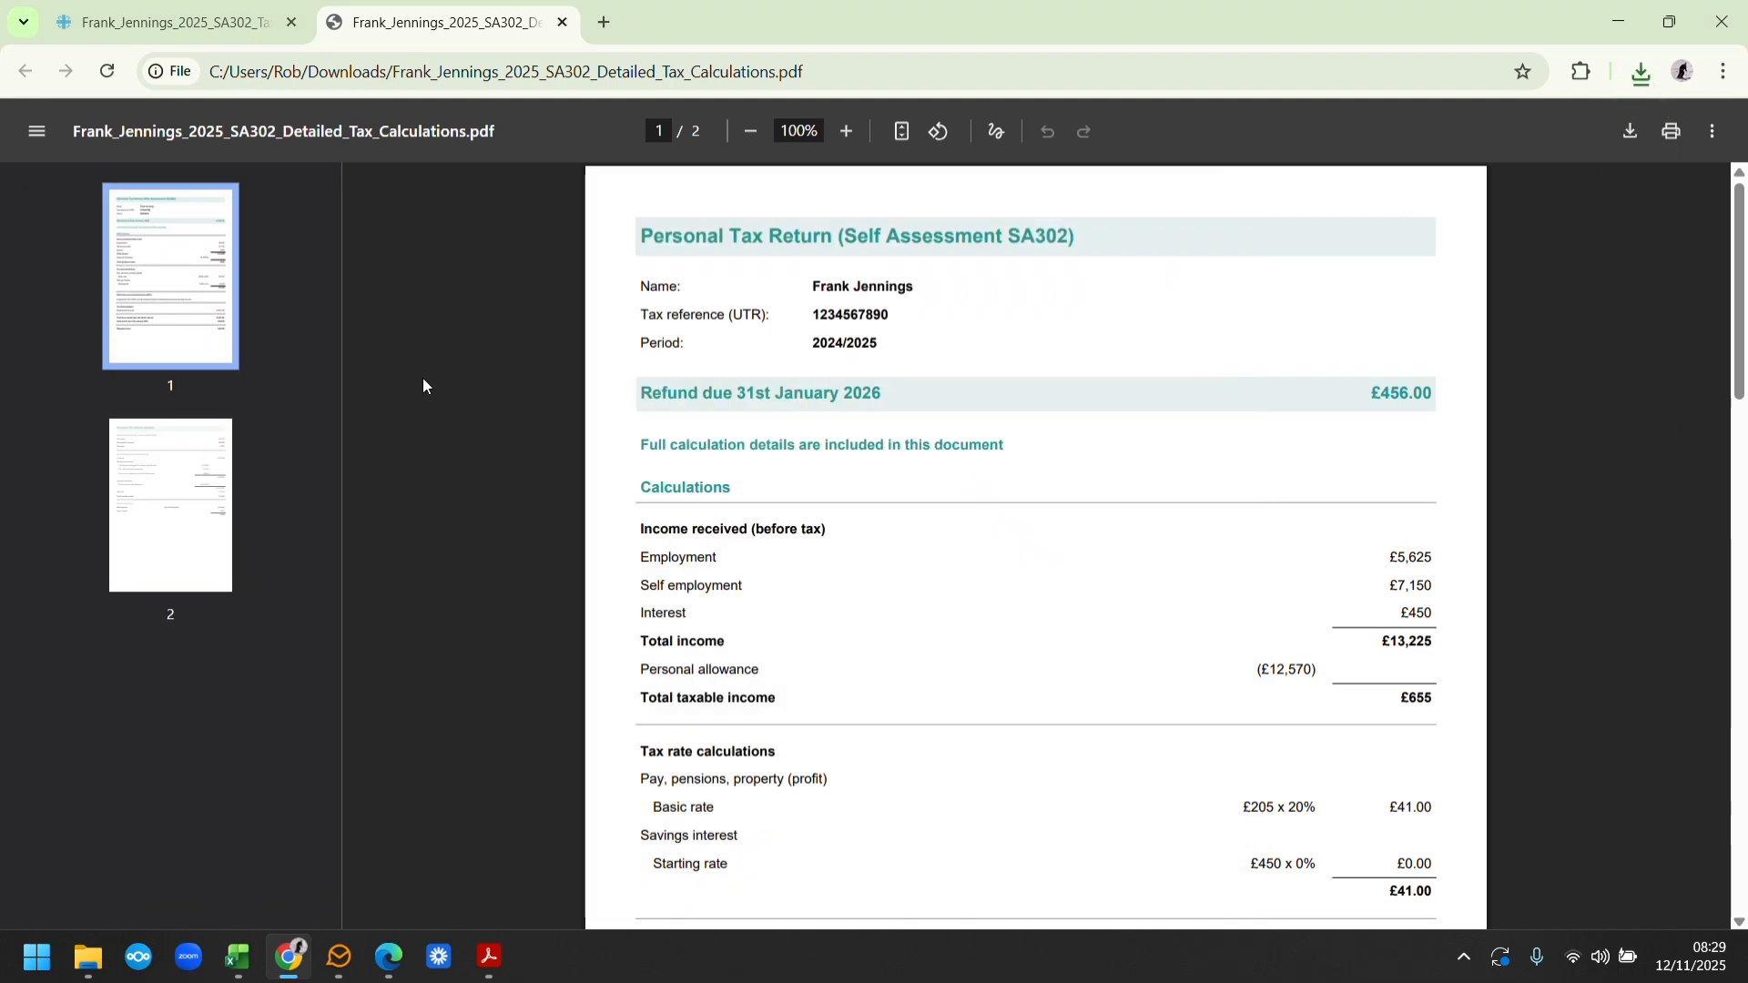